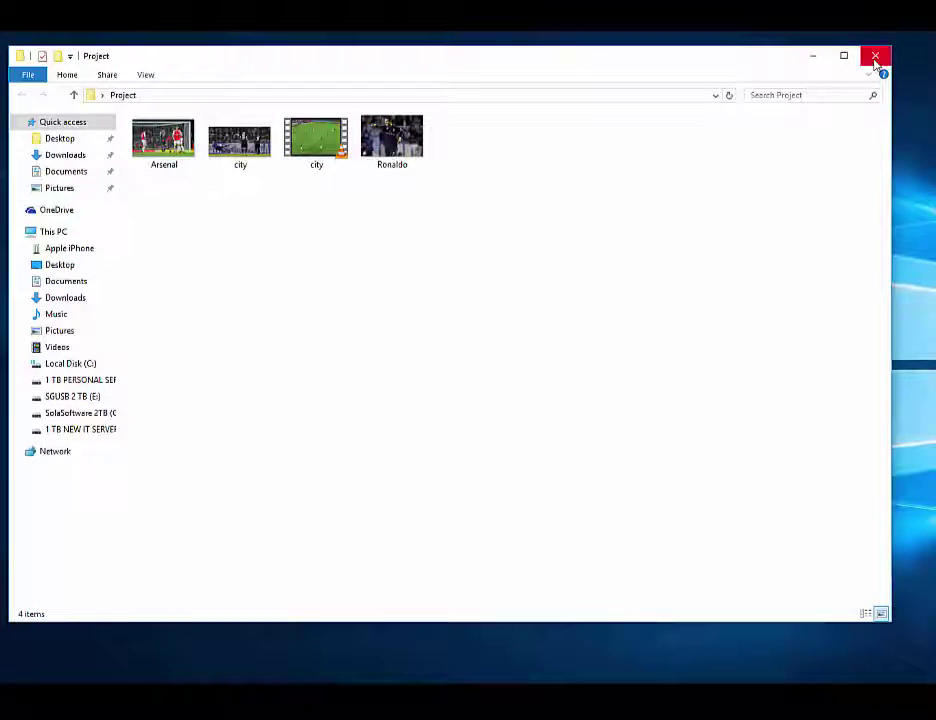
# Step: Import the city video from the Project folder on the Desktop into the media library
pyautogui.click(876, 57)
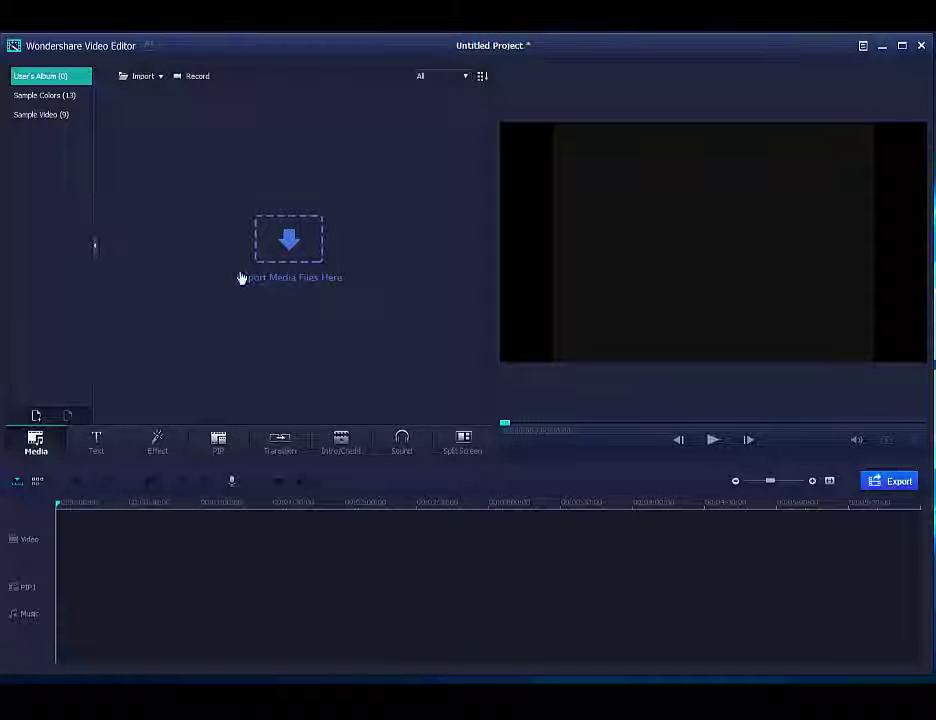
pyautogui.click(288, 242)
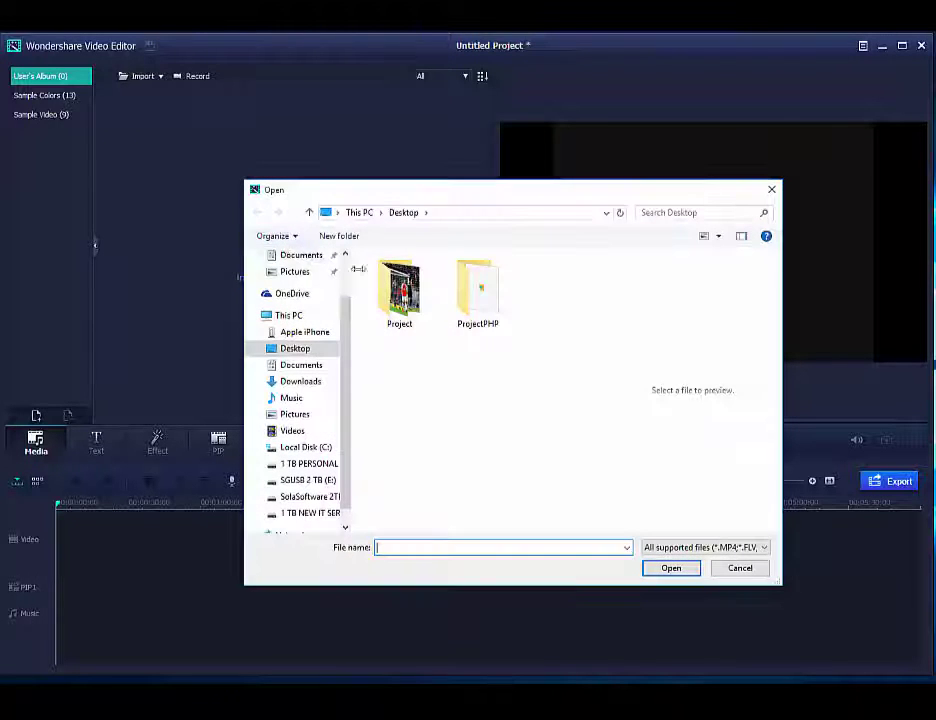
pyautogui.doubleClick(418, 314)
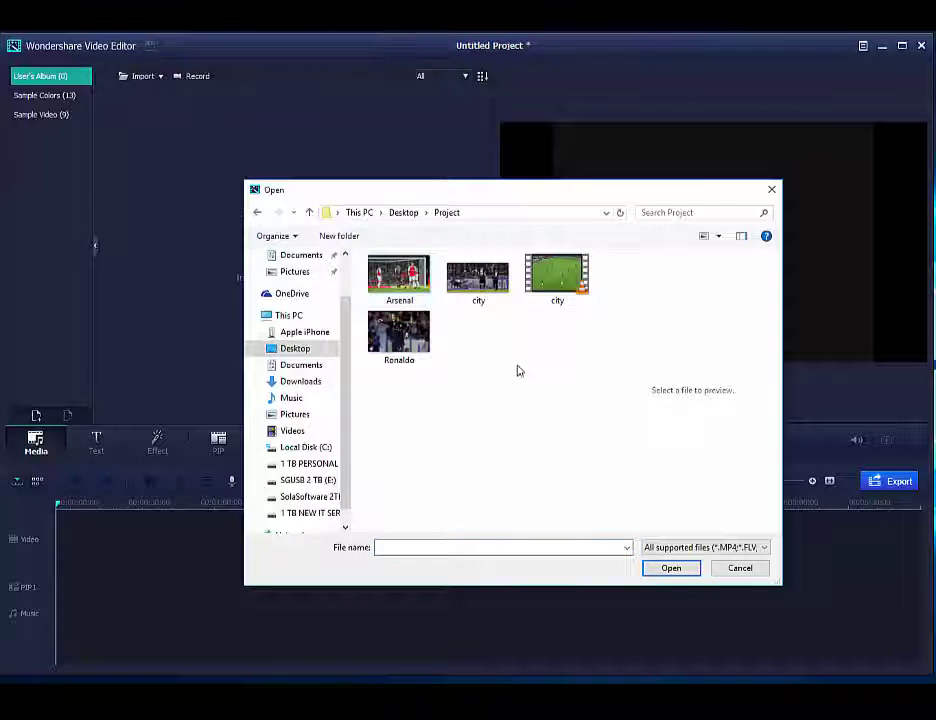
pyautogui.moveTo(557, 287); pyautogui.dragTo(622, 422)
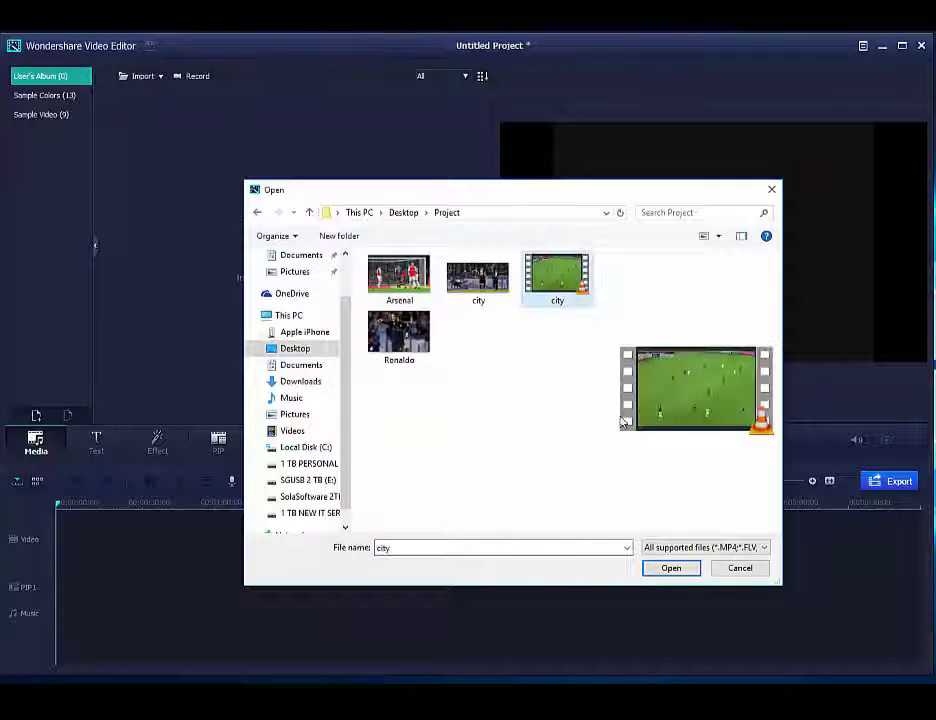
pyautogui.click(672, 567)
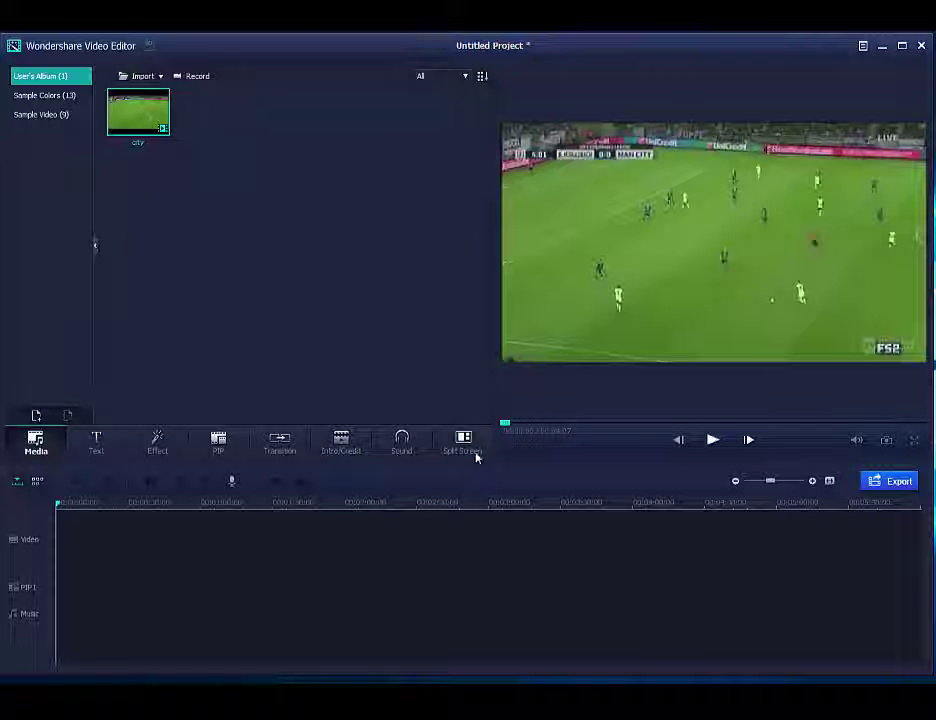
# Step: Place the city clip at the start of the Video track and check it in the storyboard view
pyautogui.moveTo(505, 428); pyautogui.dragTo(556, 424)
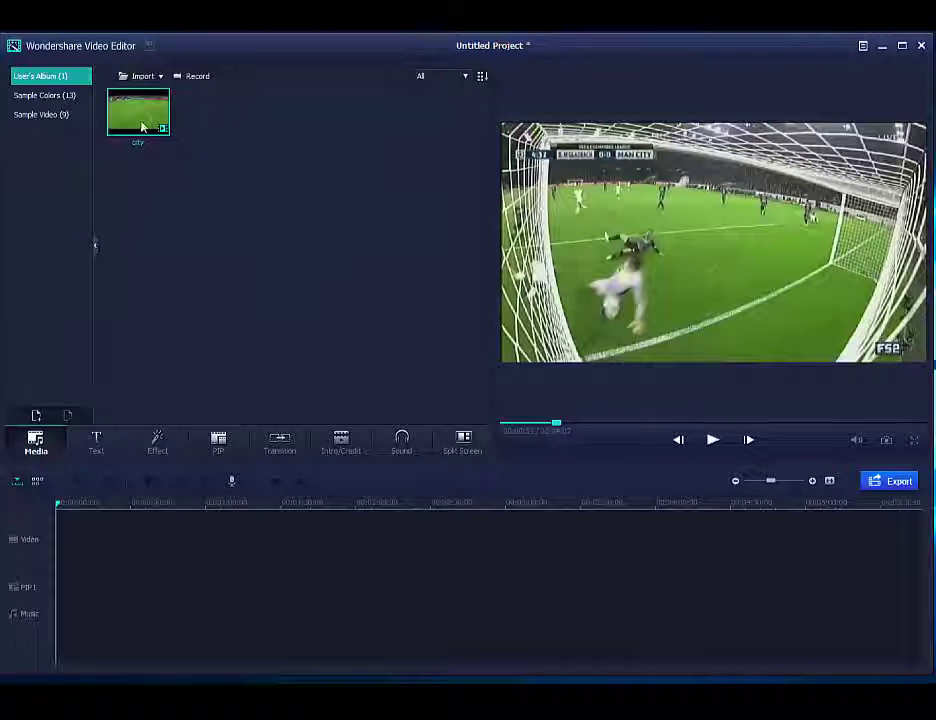
pyautogui.moveTo(139, 111); pyautogui.dragTo(142, 550)
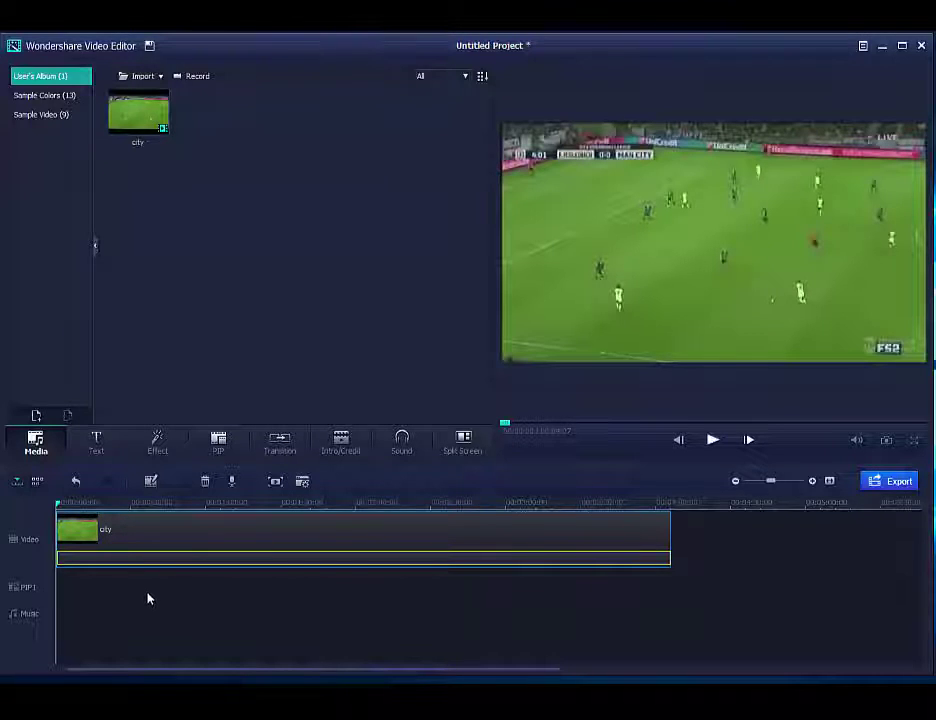
pyautogui.click(37, 483)
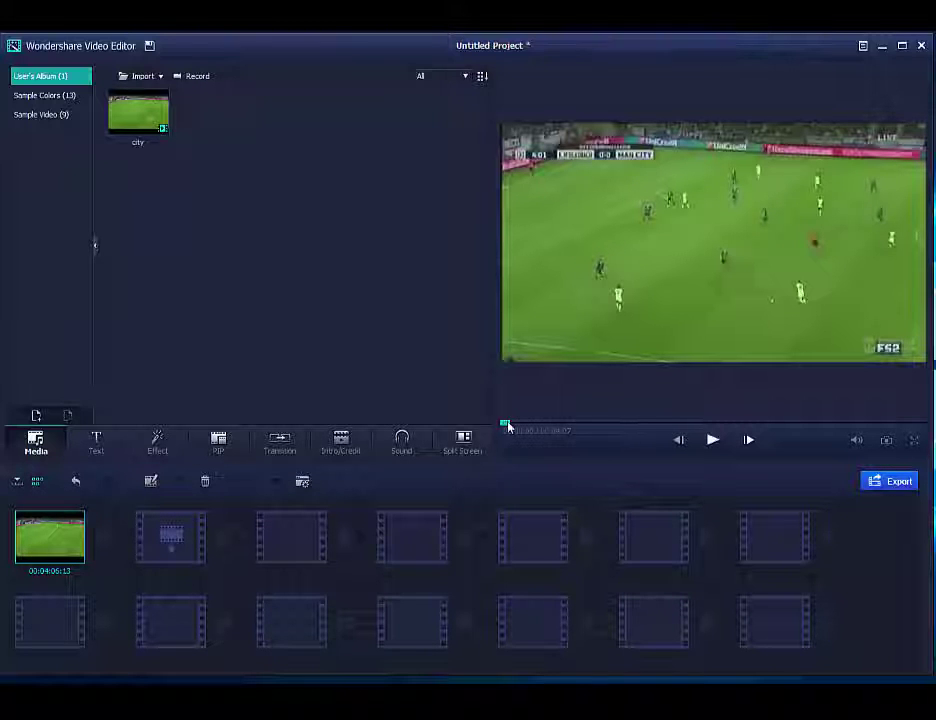
pyautogui.moveTo(505, 423)
pyautogui.mouseDown()
pyautogui.moveTo(530, 428)
pyautogui.moveTo(505, 424)
pyautogui.mouseUp()
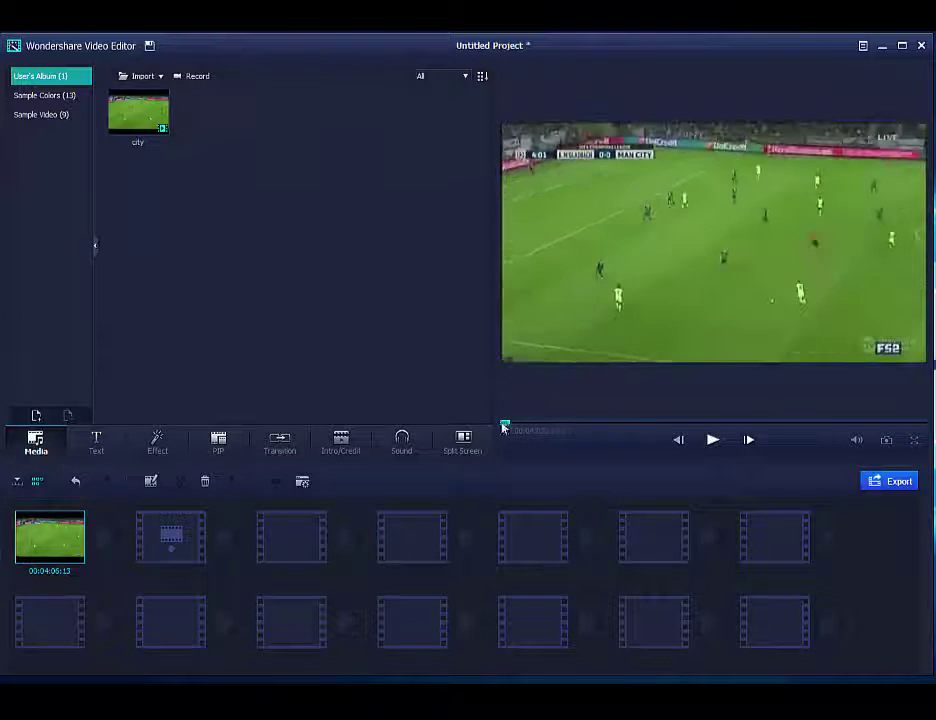
pyautogui.click(17, 483)
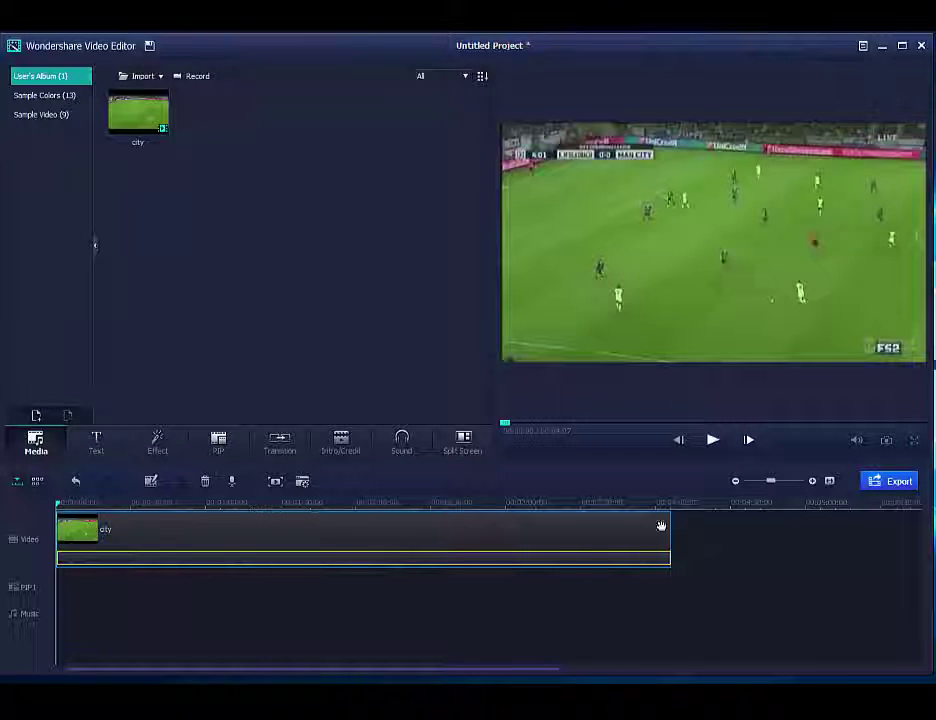
# Step: Split the city clip on the Video track at about 00:00:44 and again at about 00:01:03
pyautogui.moveTo(435, 505)
pyautogui.mouseDown()
pyautogui.moveTo(702, 503)
pyautogui.moveTo(372, 499)
pyautogui.moveTo(614, 505)
pyautogui.moveTo(378, 501)
pyautogui.moveTo(558, 503)
pyautogui.moveTo(379, 502)
pyautogui.moveTo(445, 502)
pyautogui.moveTo(424, 500)
pyautogui.mouseUp()
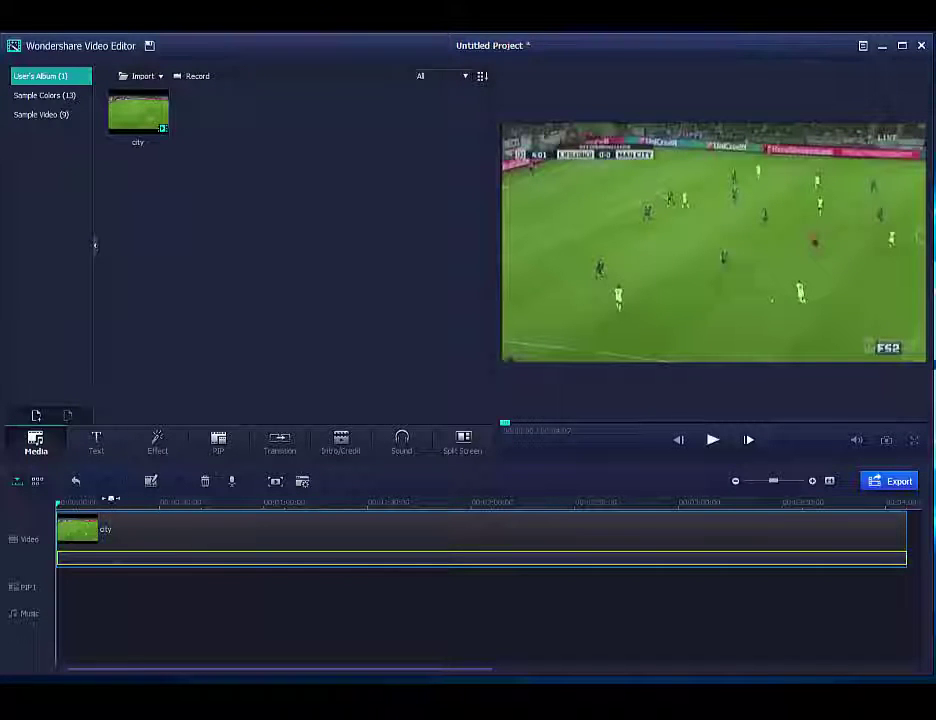
pyautogui.click(61, 504)
pyautogui.moveTo(61, 510); pyautogui.dragTo(214, 518)
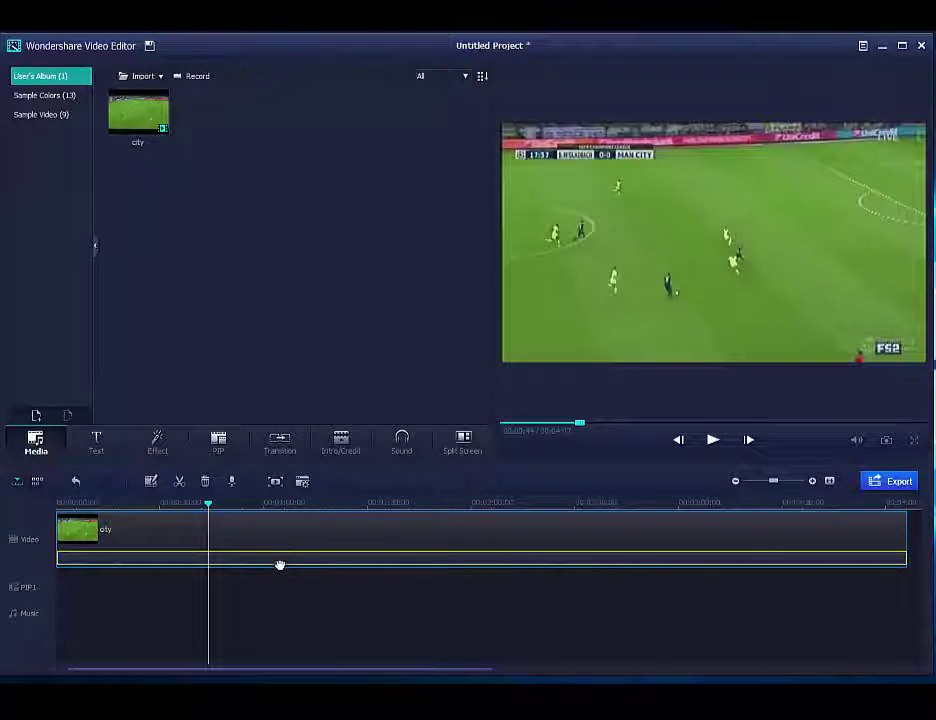
pyautogui.click(181, 487)
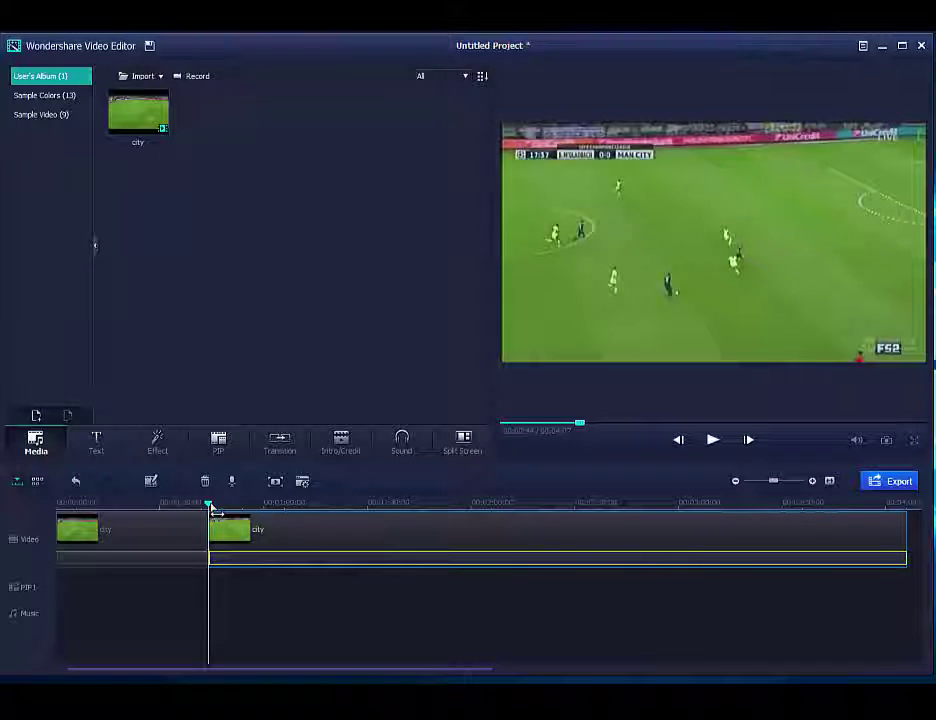
pyautogui.moveTo(211, 510); pyautogui.dragTo(278, 514)
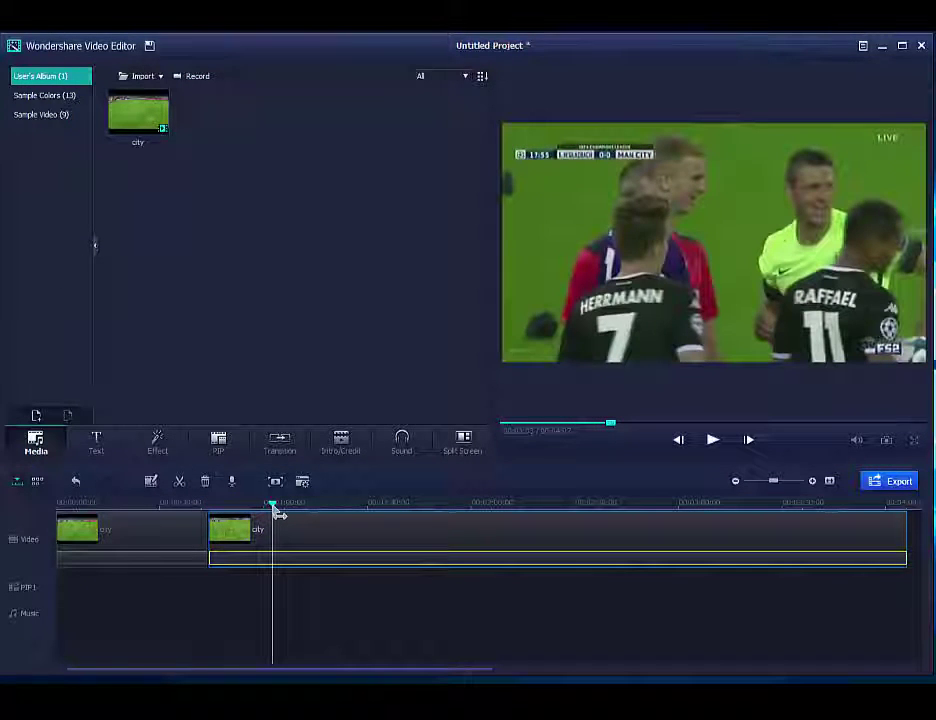
pyautogui.click(180, 485)
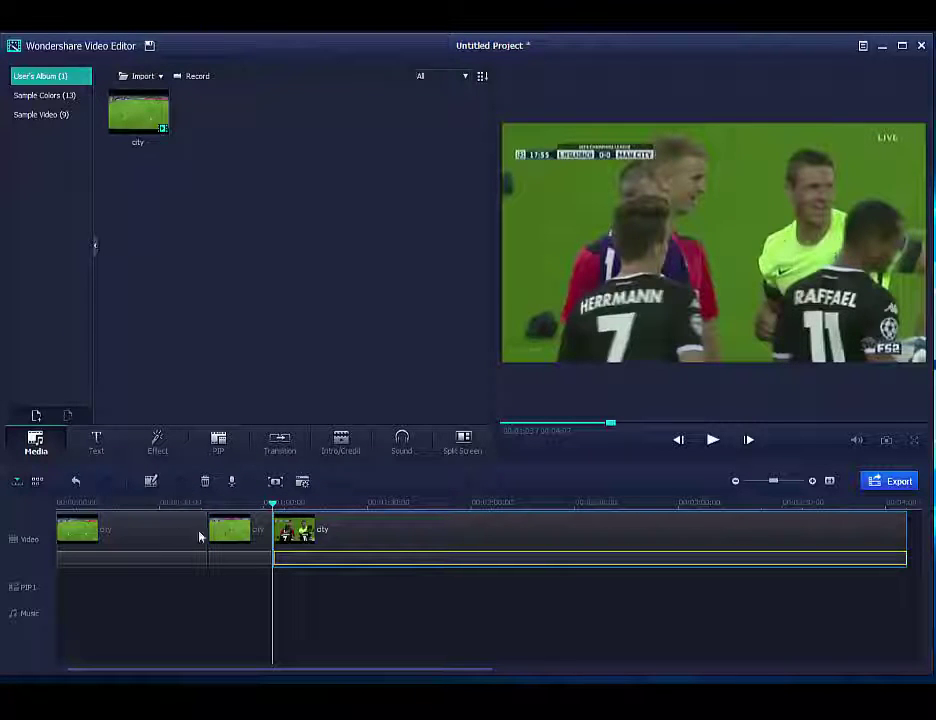
# Step: Delete the short middle segment between the two cuts and return the playhead to the start of the timeline
pyautogui.click(241, 533)
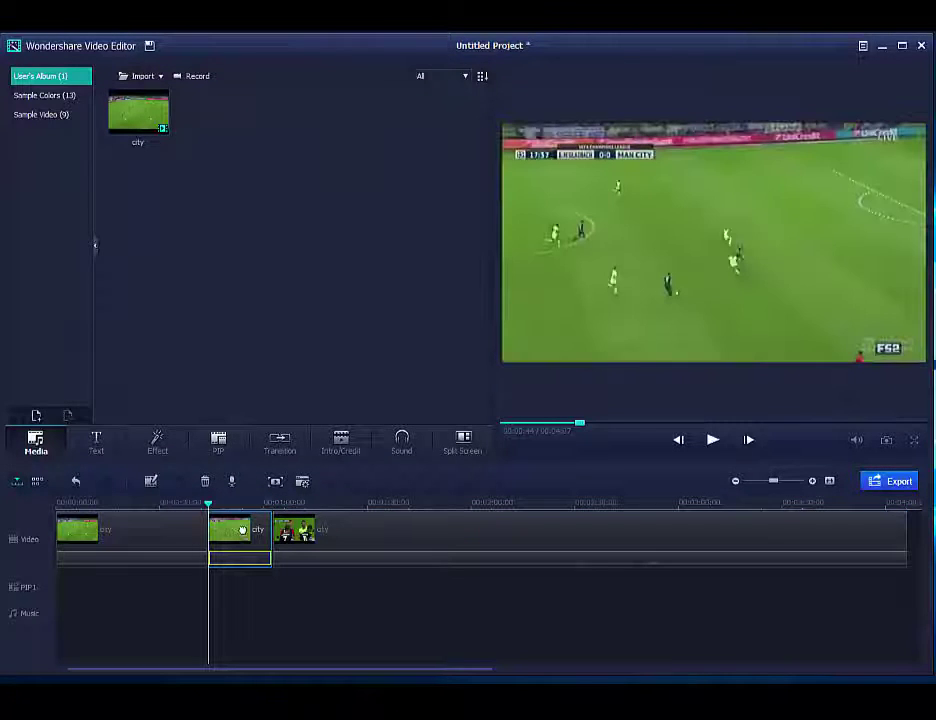
pyautogui.press('Delete')
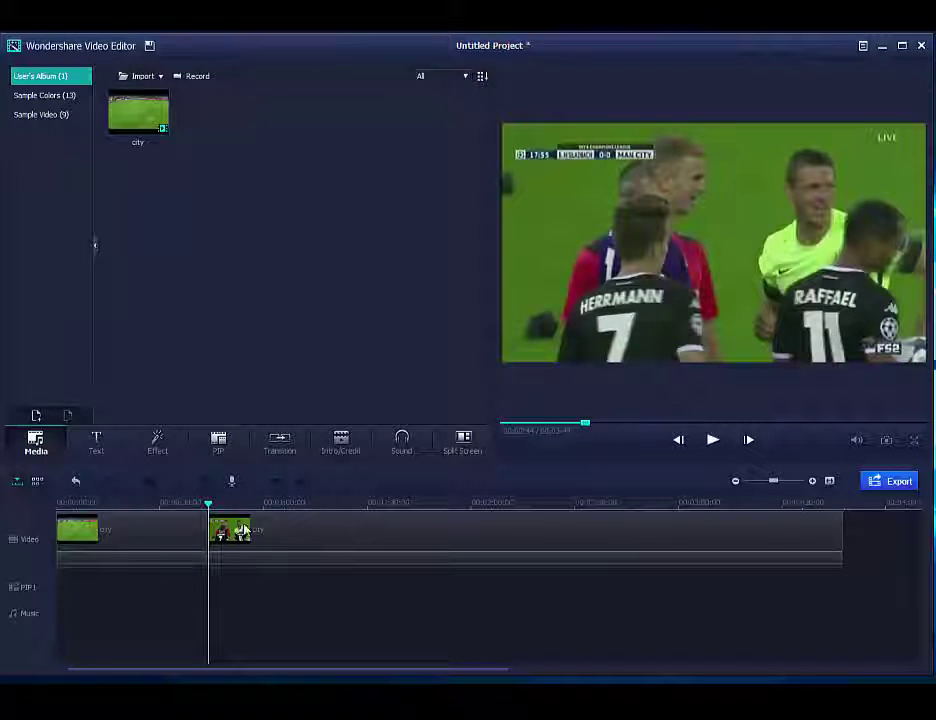
pyautogui.moveTo(208, 506); pyautogui.dragTo(183, 511)
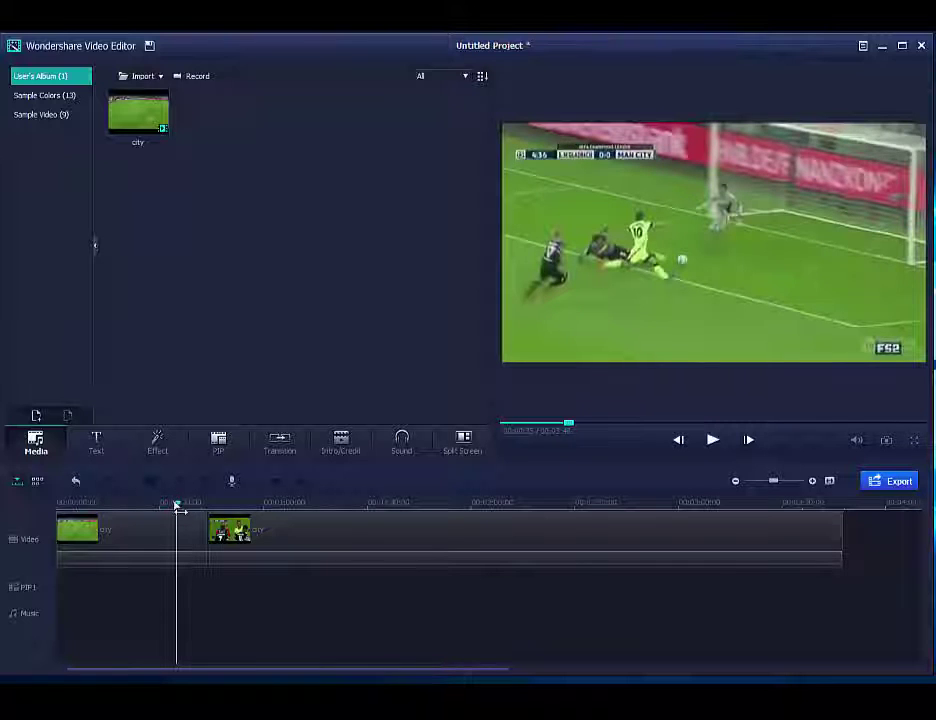
pyautogui.moveTo(181, 511); pyautogui.dragTo(57, 508)
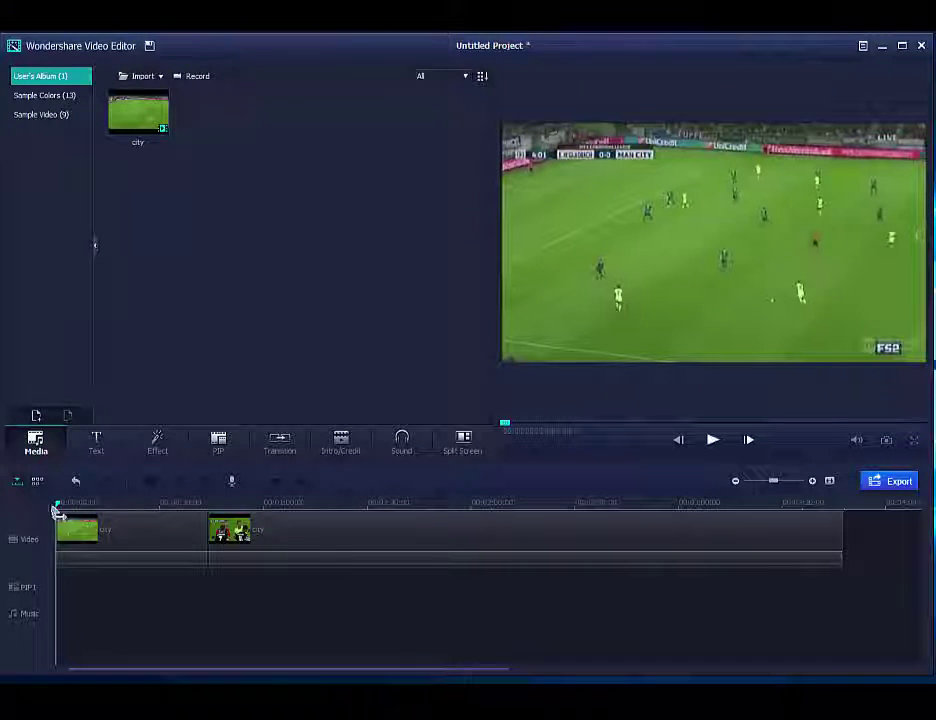
# Step: Browse the intro and credit template categories and apply the Always Here intro at the start of the video
pyautogui.click(342, 448)
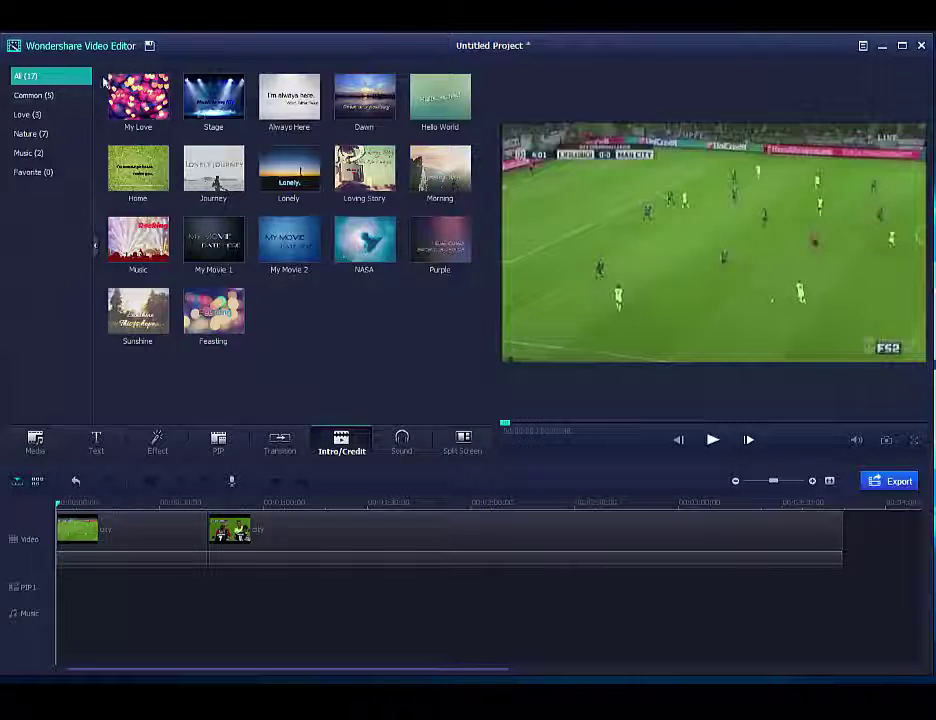
pyautogui.click(42, 96)
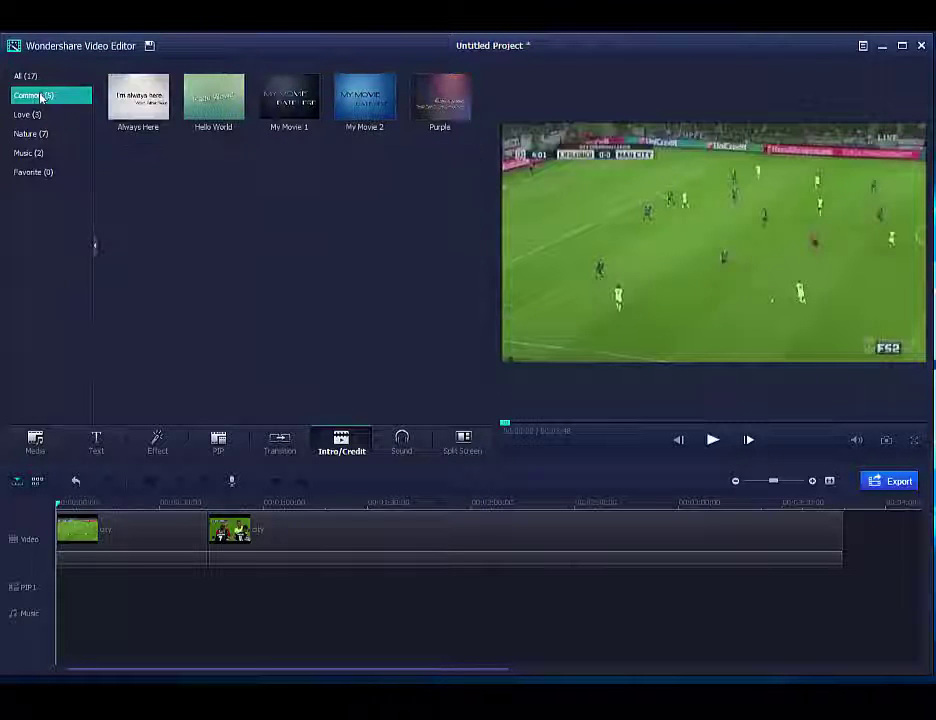
pyautogui.click(36, 114)
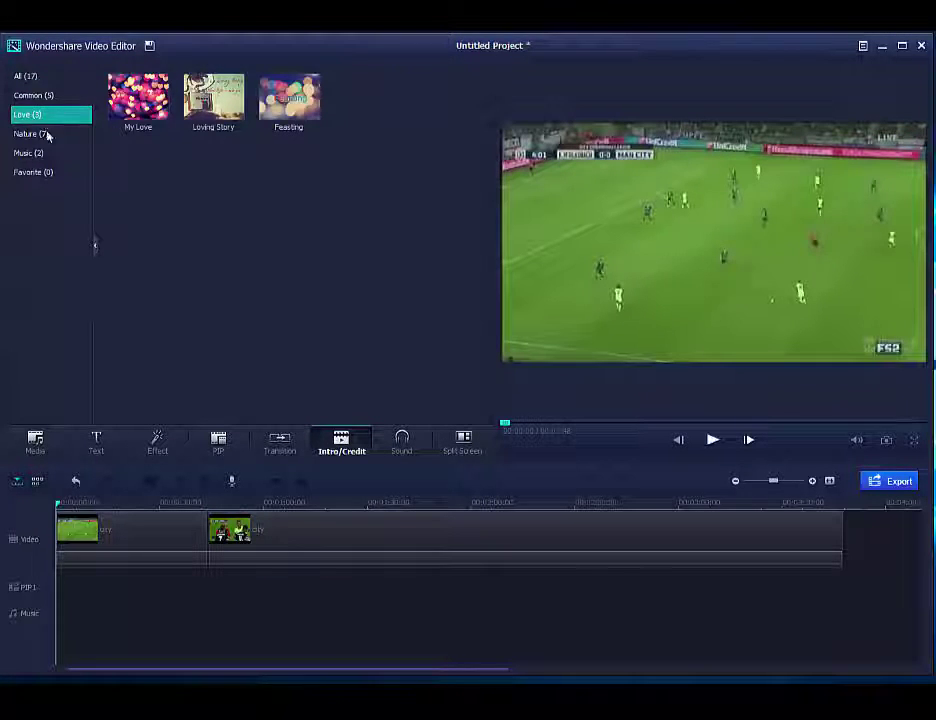
pyautogui.click(33, 134)
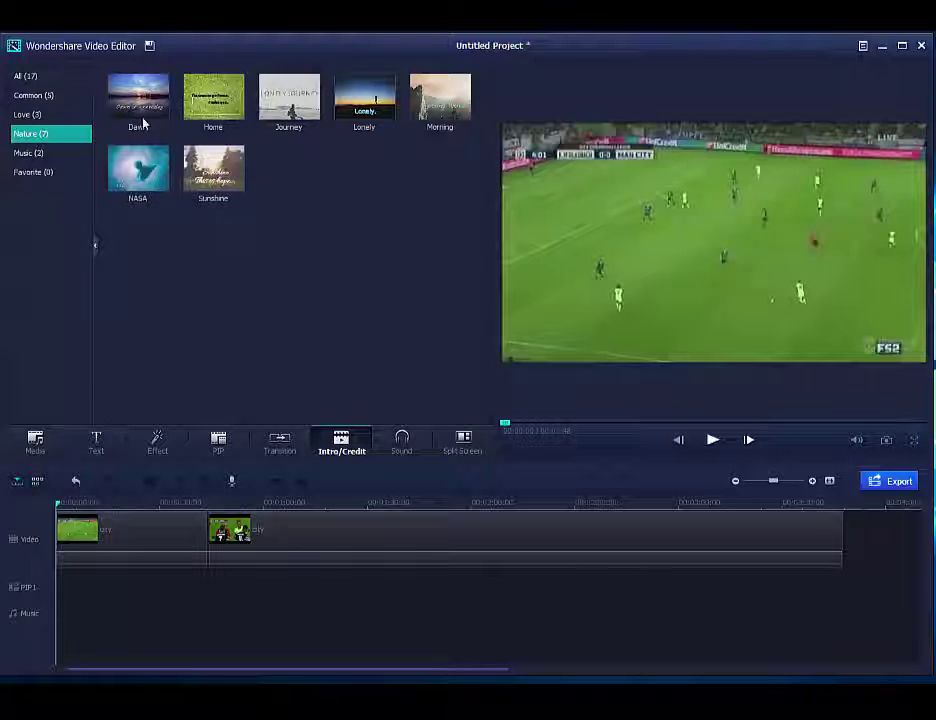
pyautogui.click(28, 155)
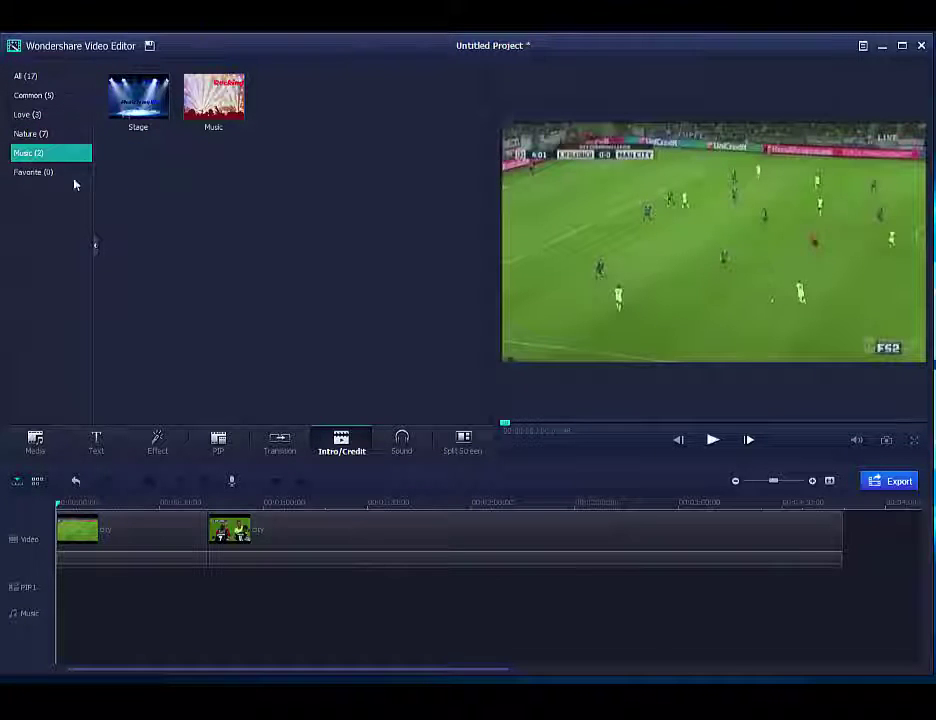
pyautogui.click(42, 176)
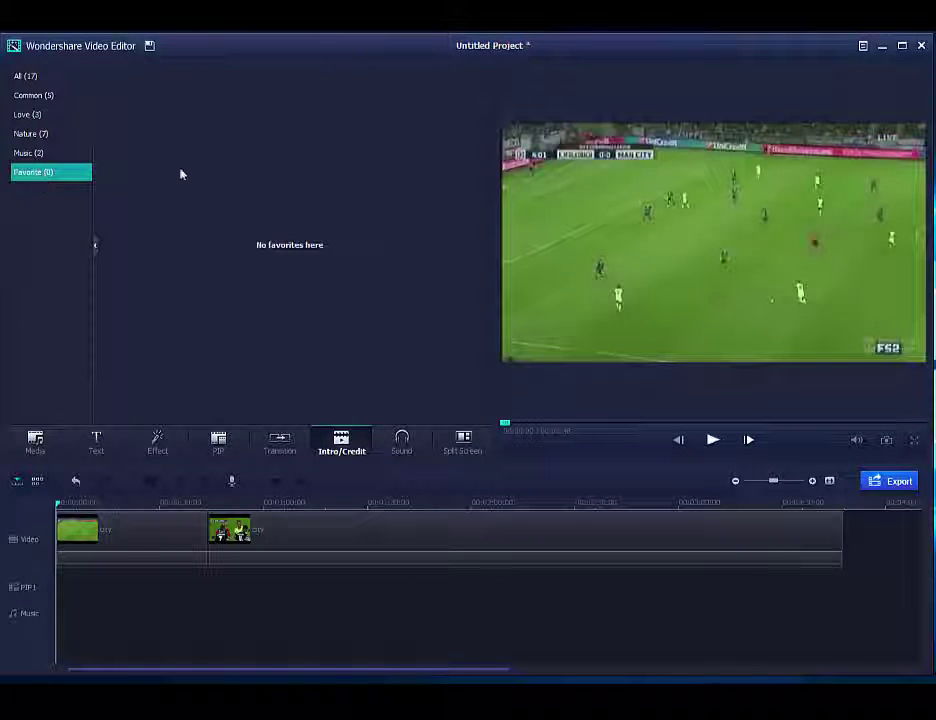
pyautogui.click(34, 80)
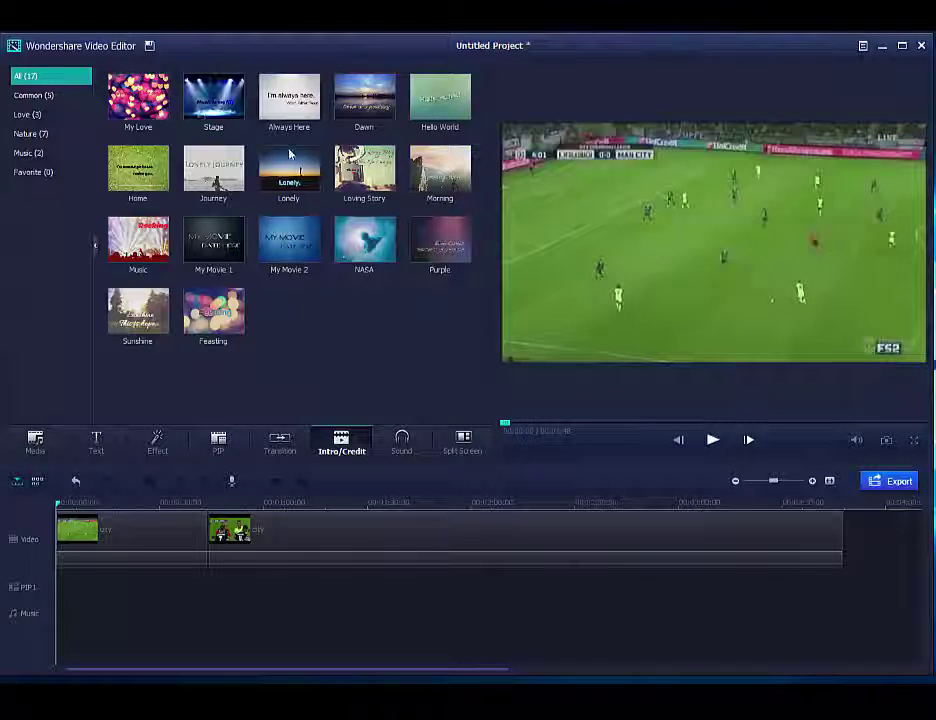
pyautogui.click(283, 112)
pyautogui.rightClick(283, 112)
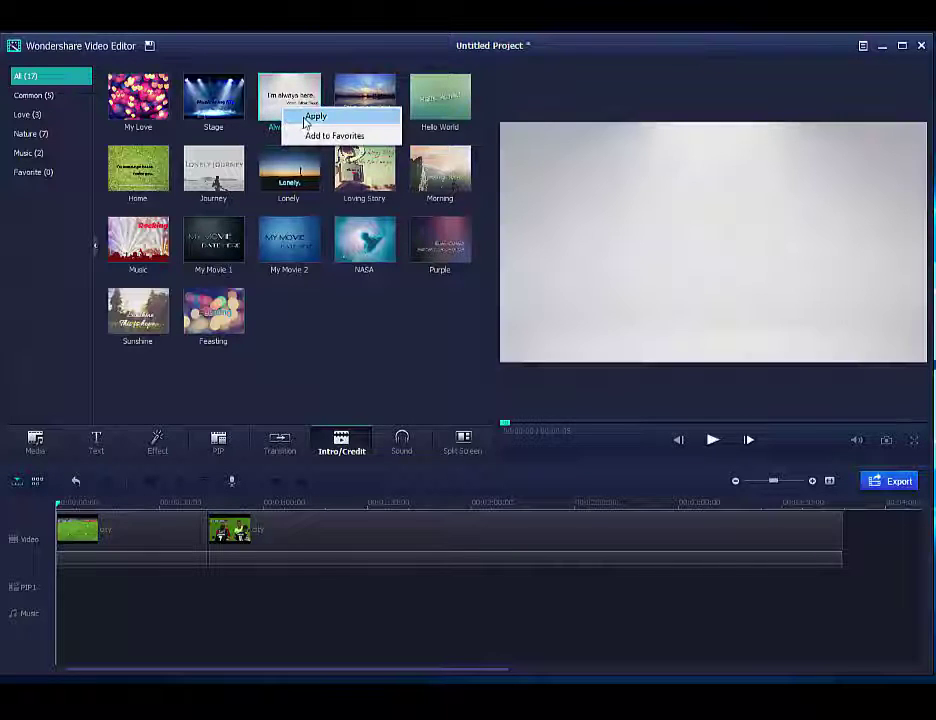
pyautogui.click(309, 118)
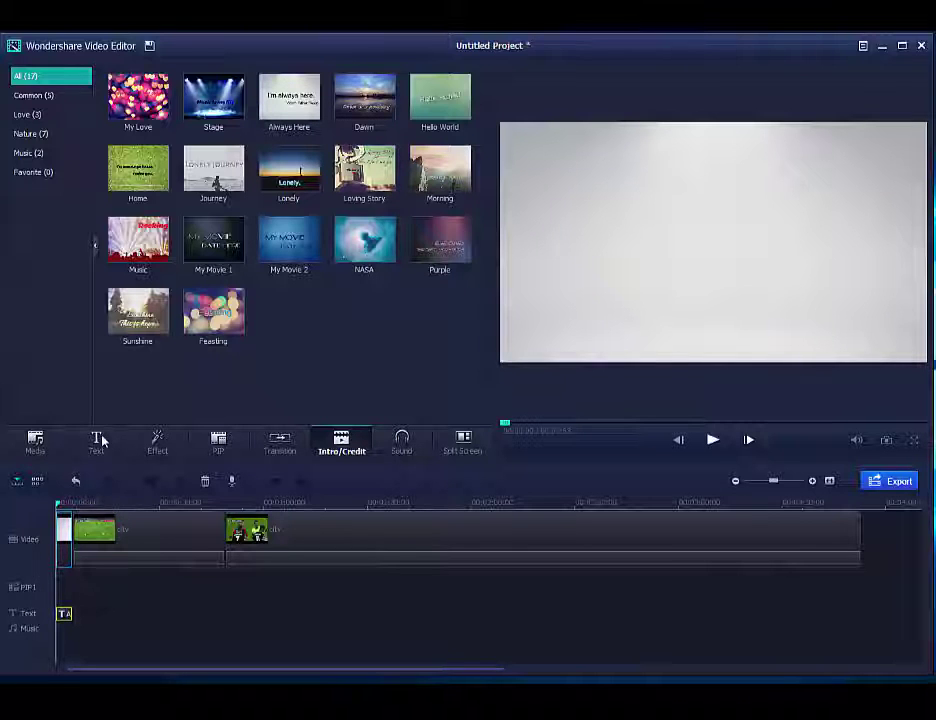
# Step: Change the main title text of the intro to "Manchester City"
pyautogui.doubleClick(64, 614)
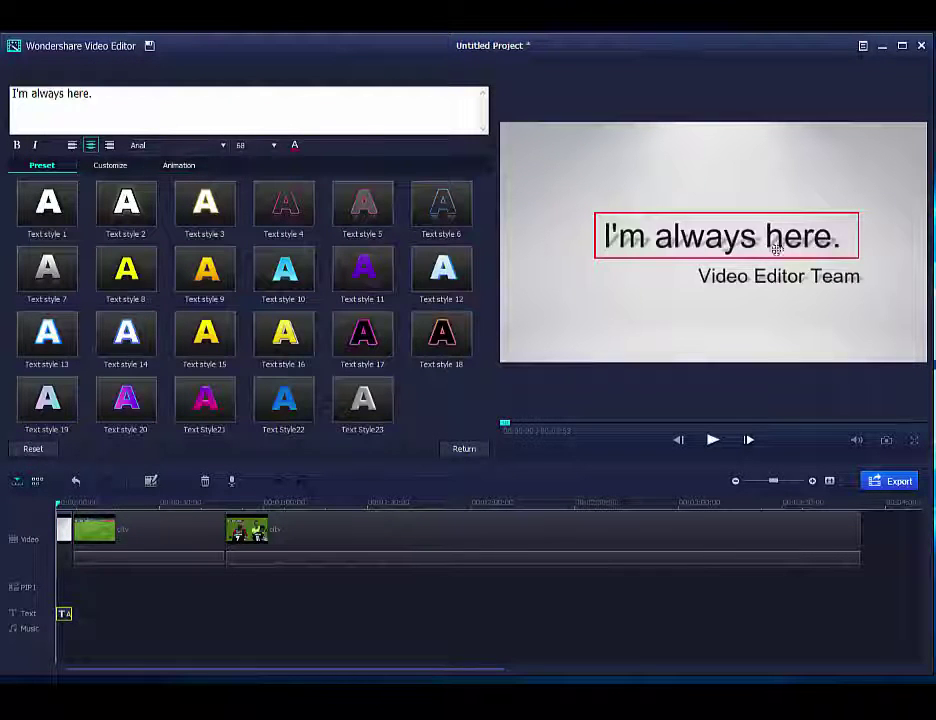
pyautogui.moveTo(125, 94); pyautogui.dragTo(11, 93)
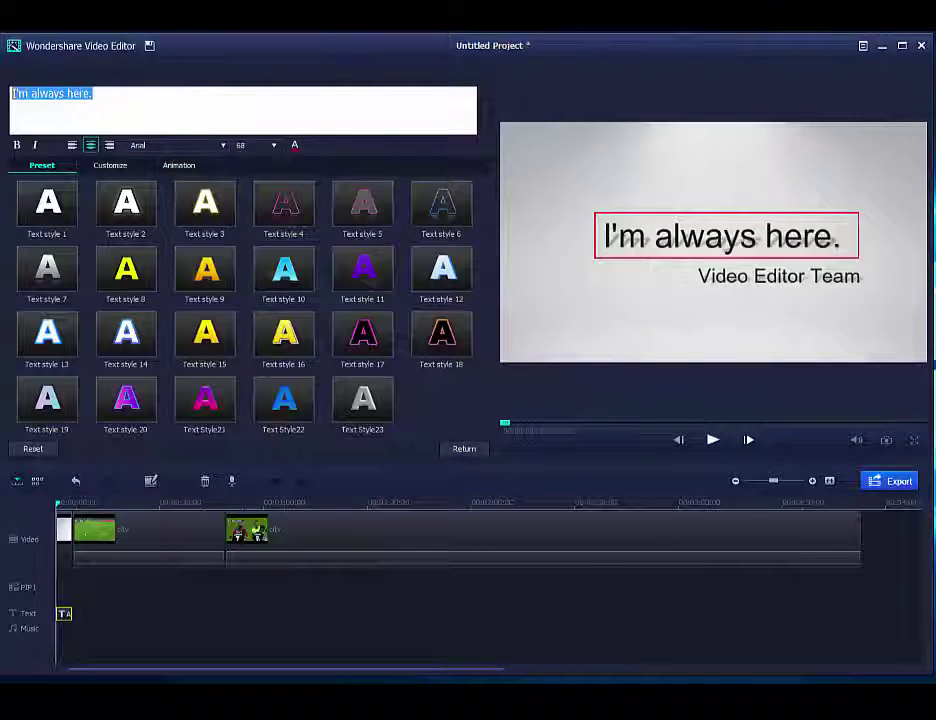
pyautogui.write('M')
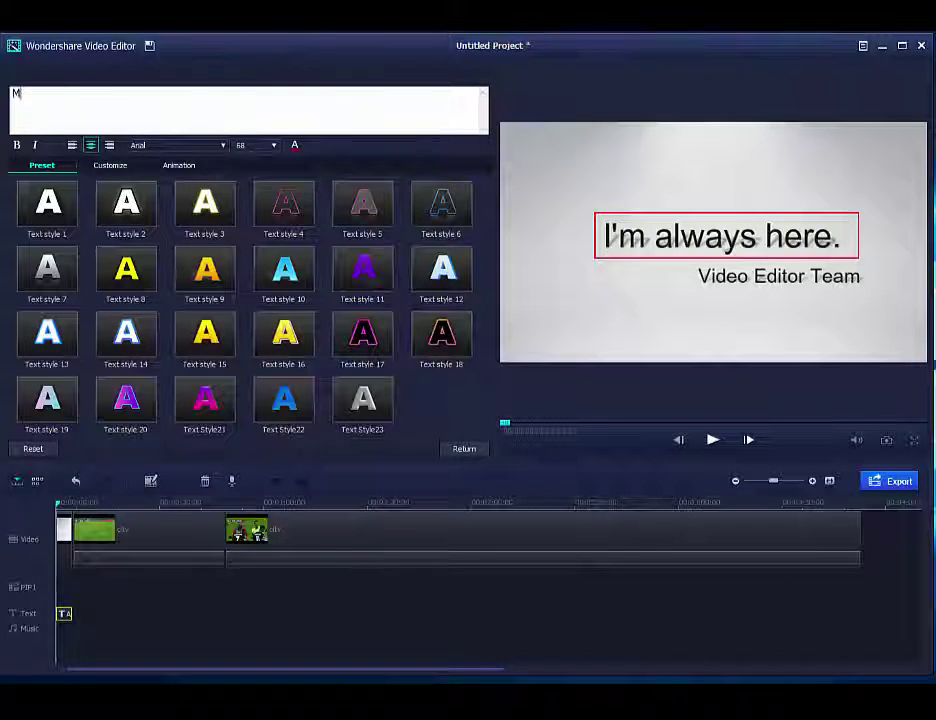
pyautogui.write('anches')
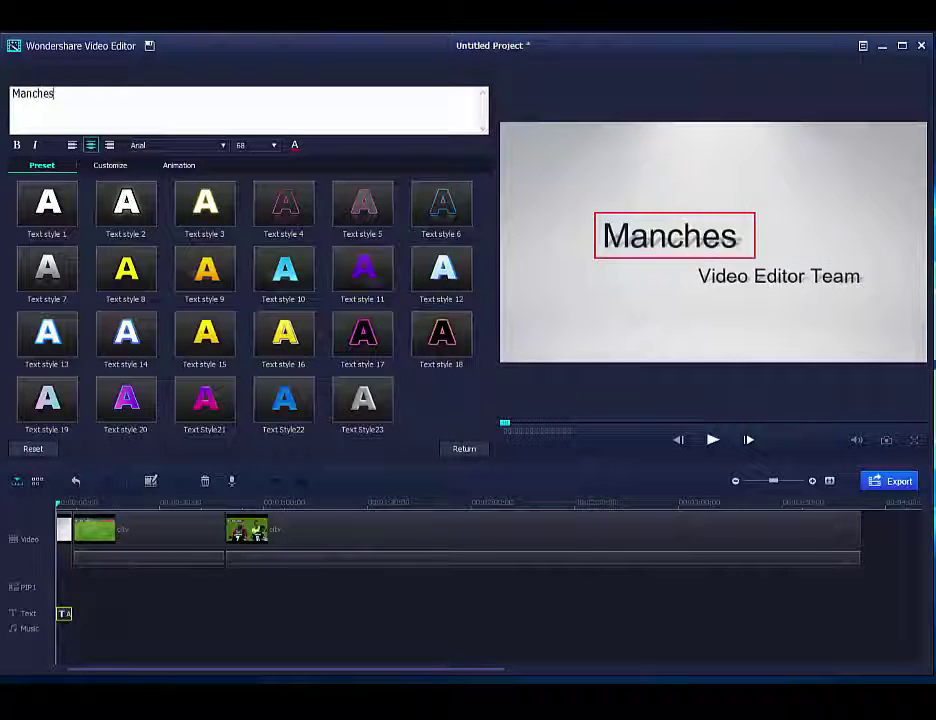
pyautogui.write('ter City')
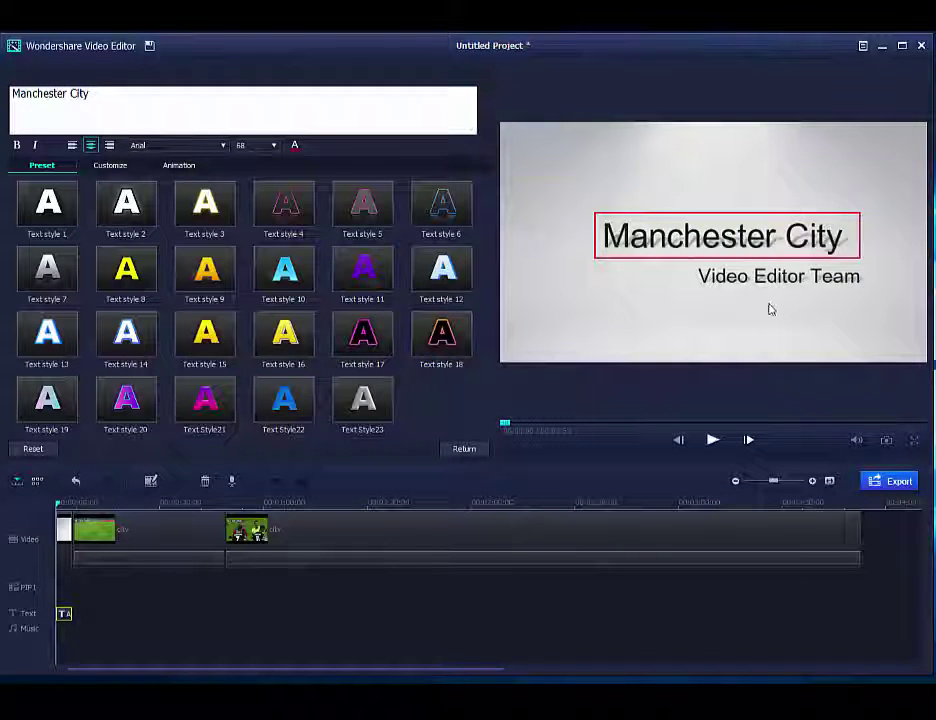
# Step: Clear the "Video Editor Team" subtitle text from the intro, leaving its text box empty, and enlarge the timeline scale
pyautogui.click(742, 276)
pyautogui.doubleClick(745, 285)
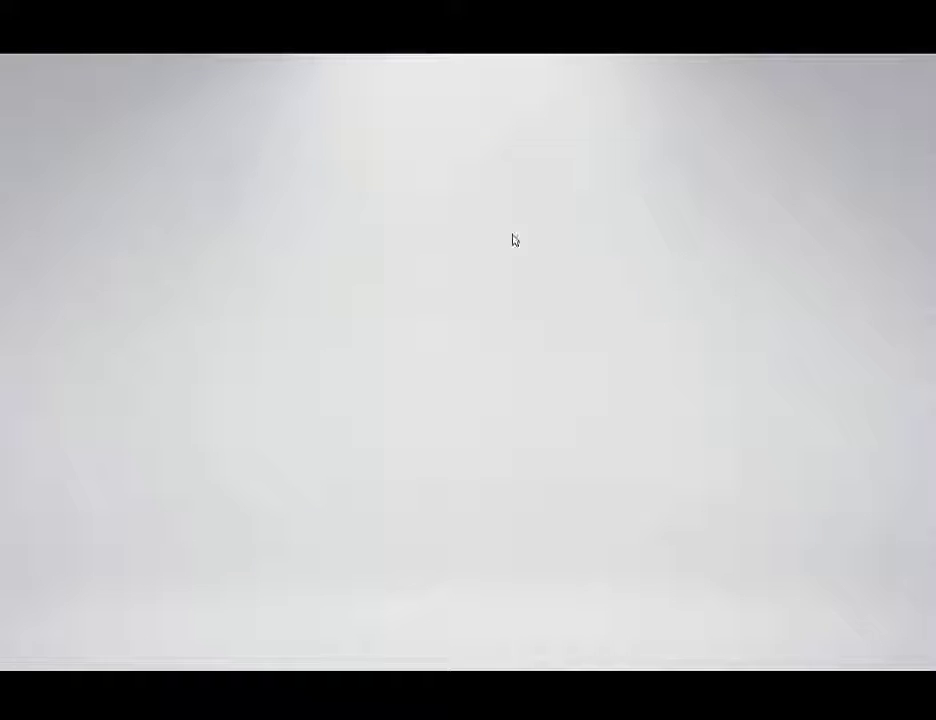
pyautogui.doubleClick(393, 311)
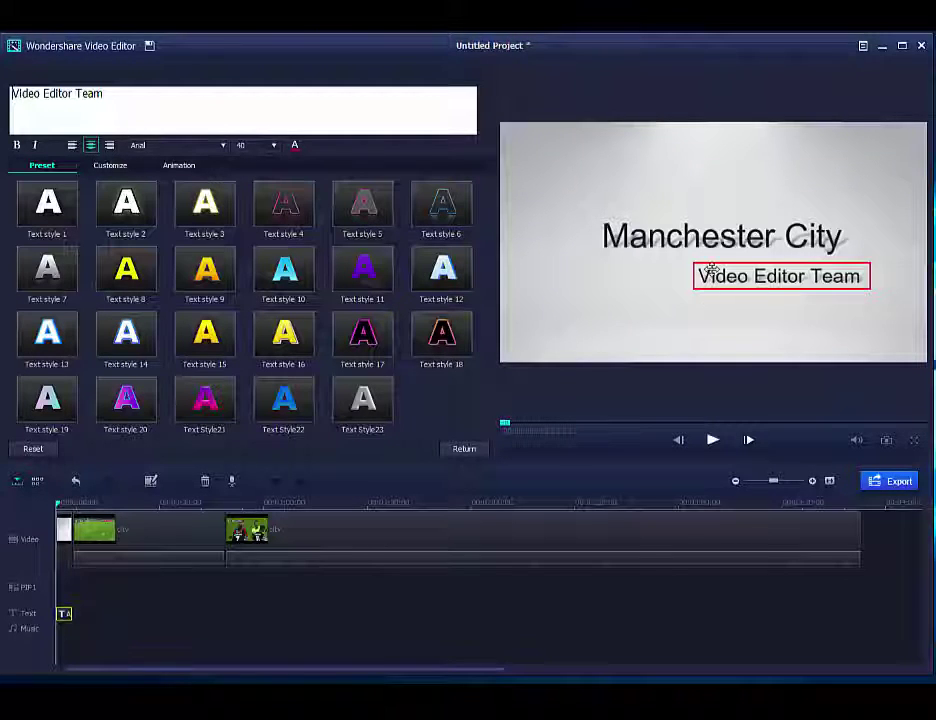
pyautogui.moveTo(108, 94); pyautogui.dragTo(10, 93)
pyautogui.press('BackSpace')
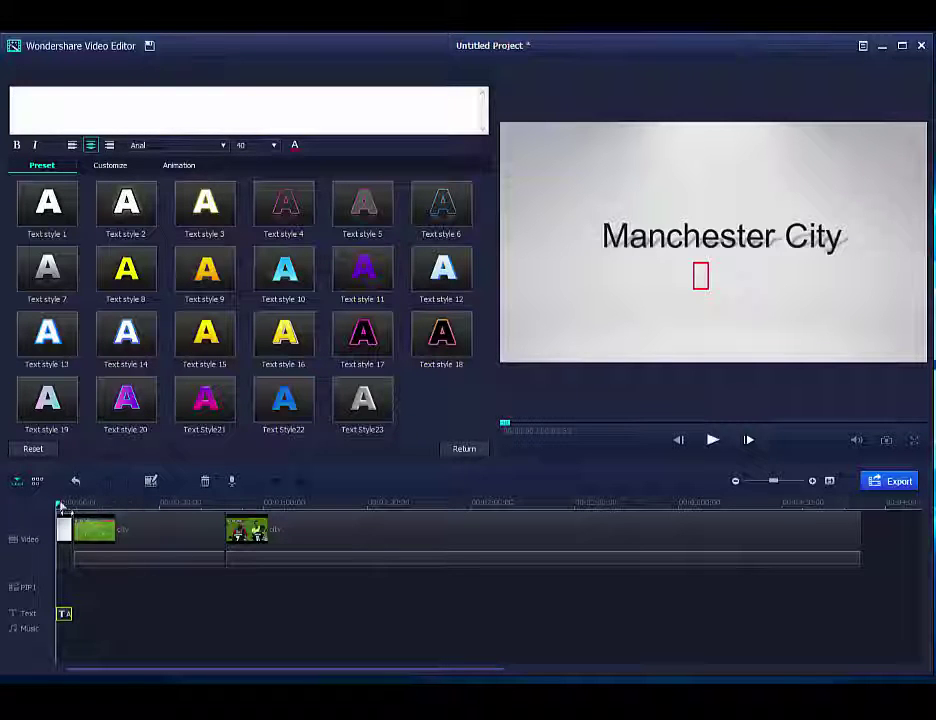
pyautogui.moveTo(59, 508); pyautogui.dragTo(36, 512)
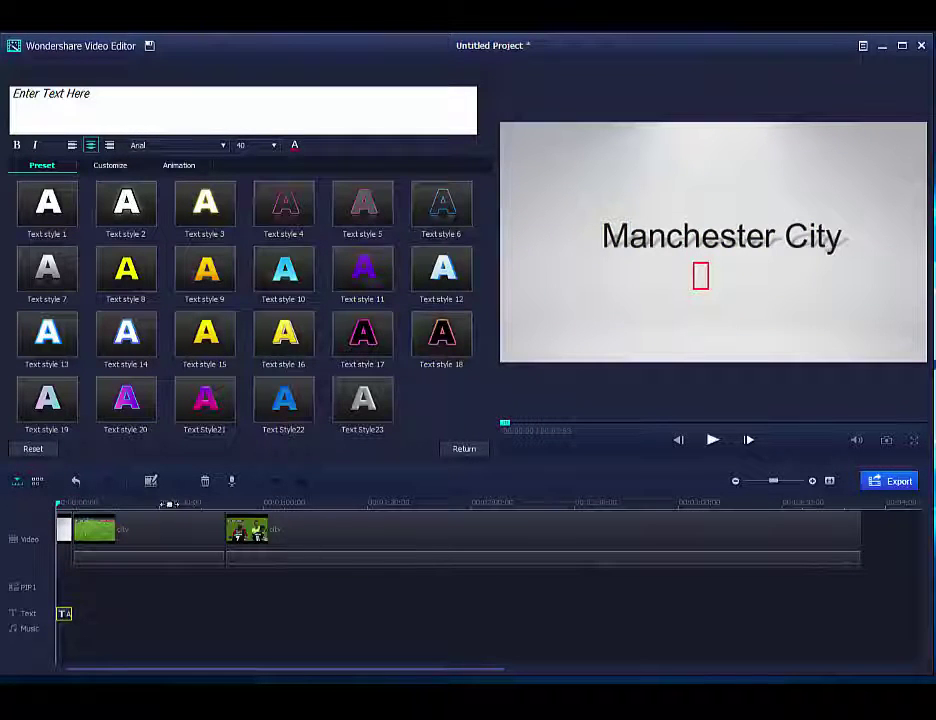
pyautogui.scroll(3, 183, 505)
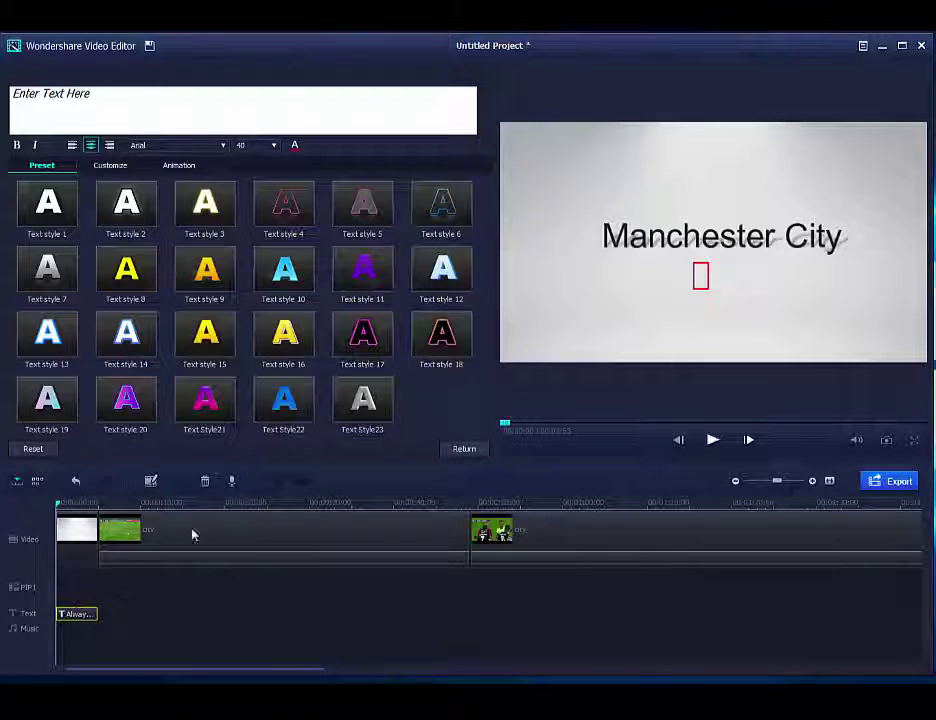
# Step: Try several preset text styles on the Manchester City title, including 17, 12, 6 and 5, and keep the pink outlined Text style 4
pyautogui.click(632, 231)
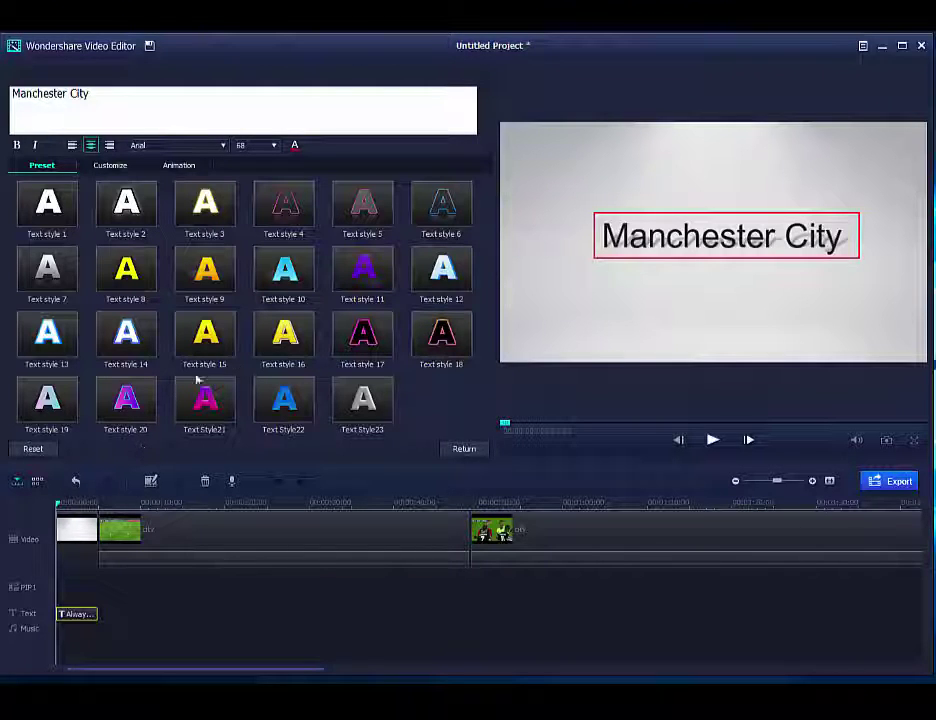
pyautogui.doubleClick(355, 342)
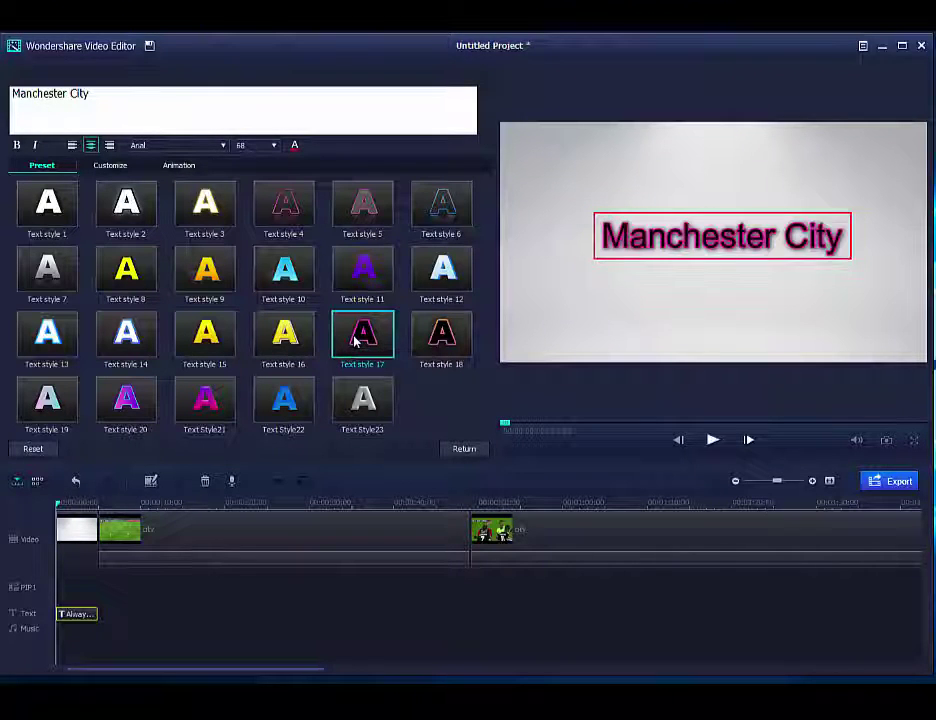
pyautogui.doubleClick(435, 277)
pyautogui.doubleClick(437, 213)
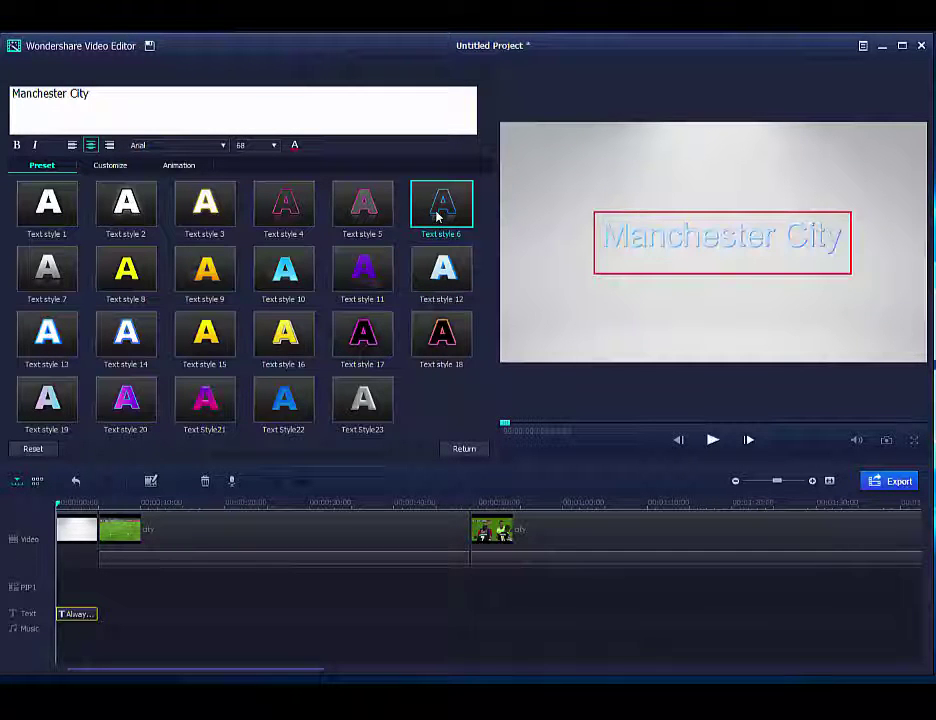
pyautogui.doubleClick(357, 212)
pyautogui.doubleClick(284, 208)
pyautogui.doubleClick(203, 205)
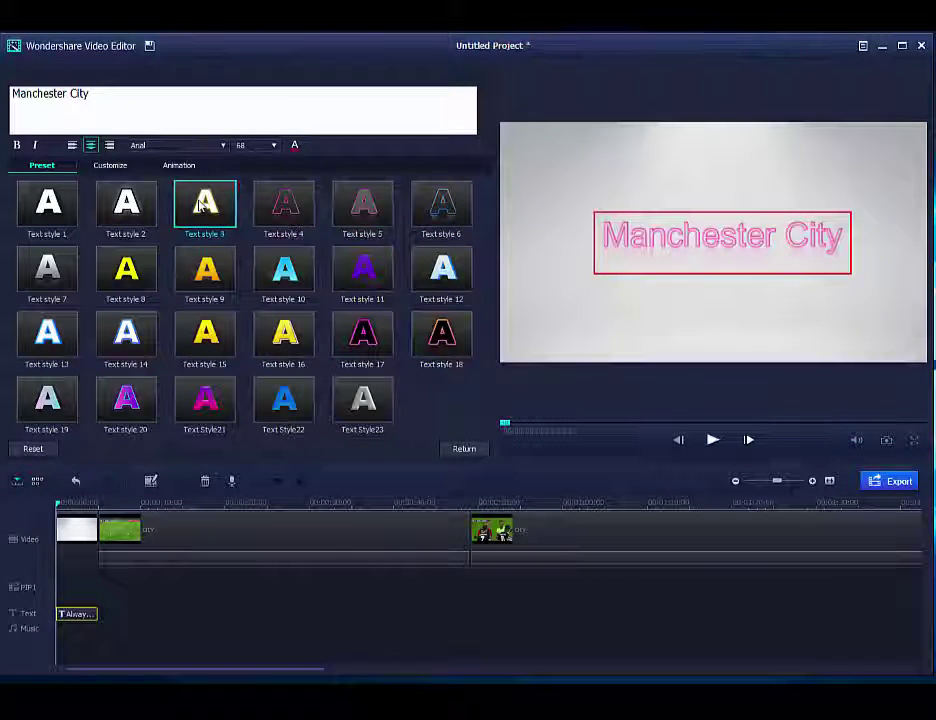
# Step: Set the gradient fill direction of the Manchester City title to the lower-right corner
pyautogui.click(100, 169)
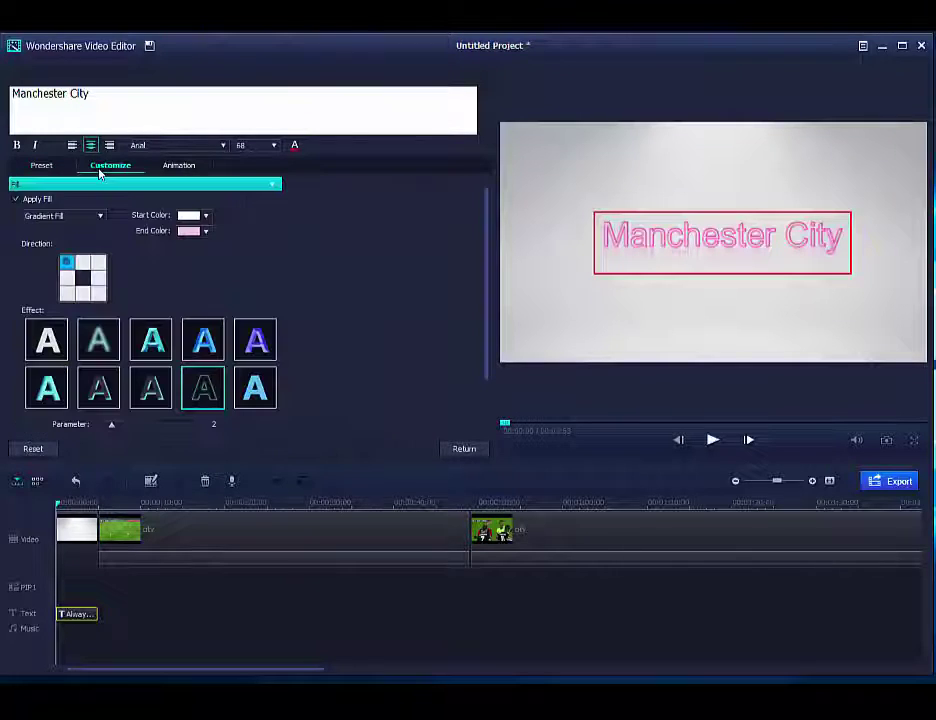
pyautogui.click(85, 294)
pyautogui.click(98, 294)
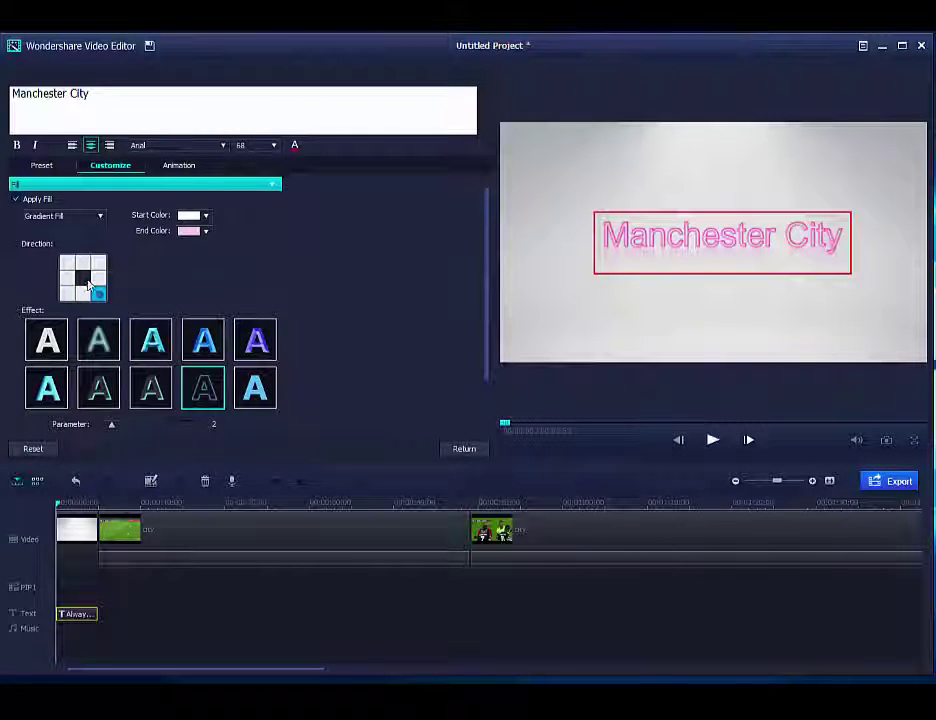
# Step: Switch the Manchester City title to Image Fill, try several textures, choose the plain blue one and leave text editing
pyautogui.click(100, 216)
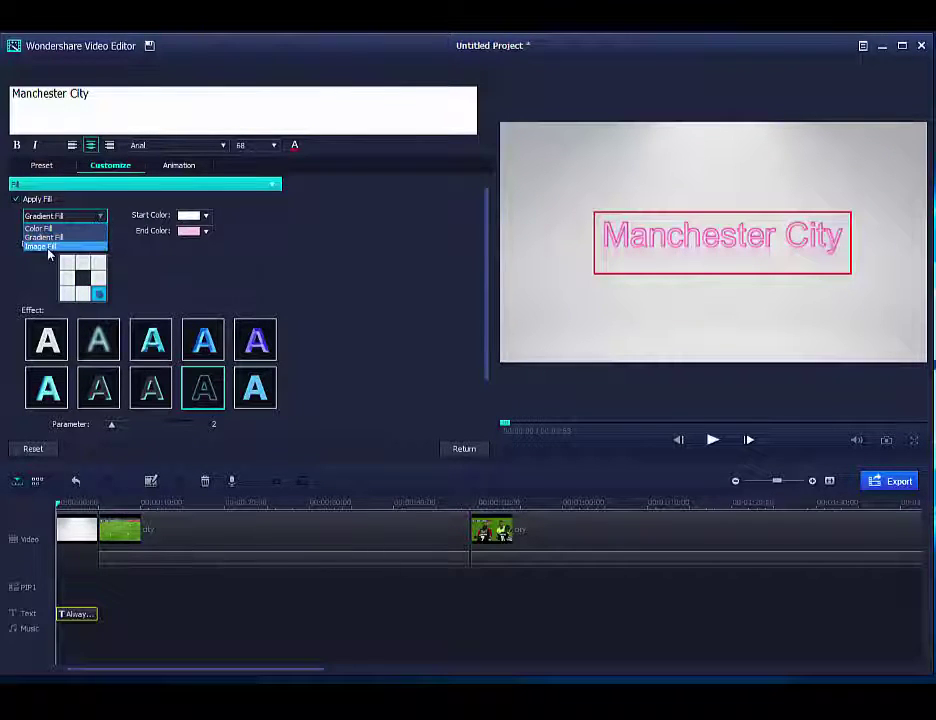
pyautogui.click(50, 245)
pyautogui.click(152, 284)
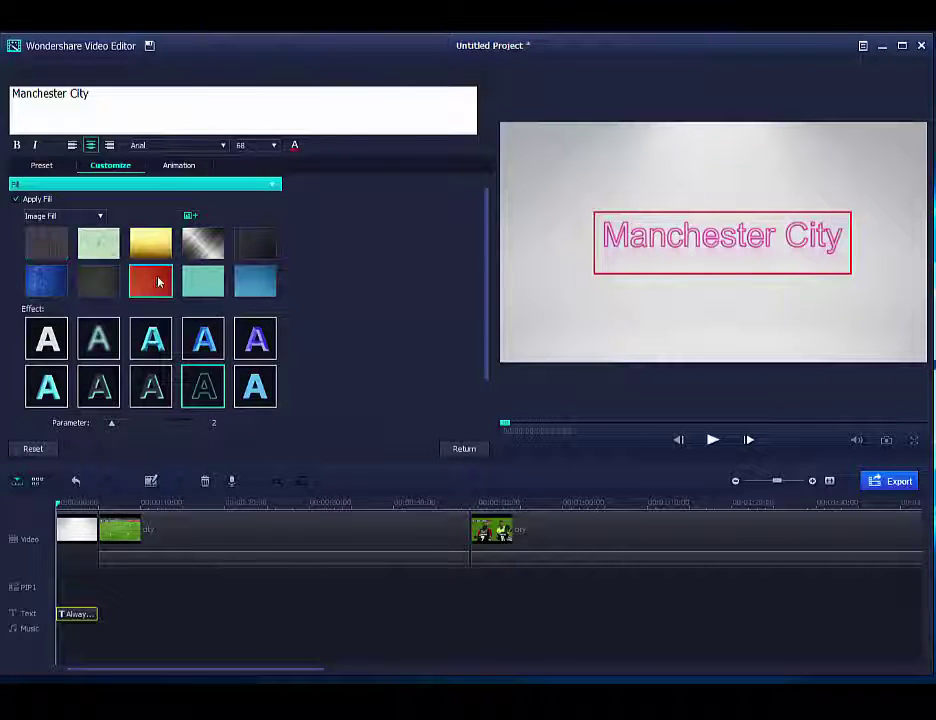
pyautogui.click(203, 244)
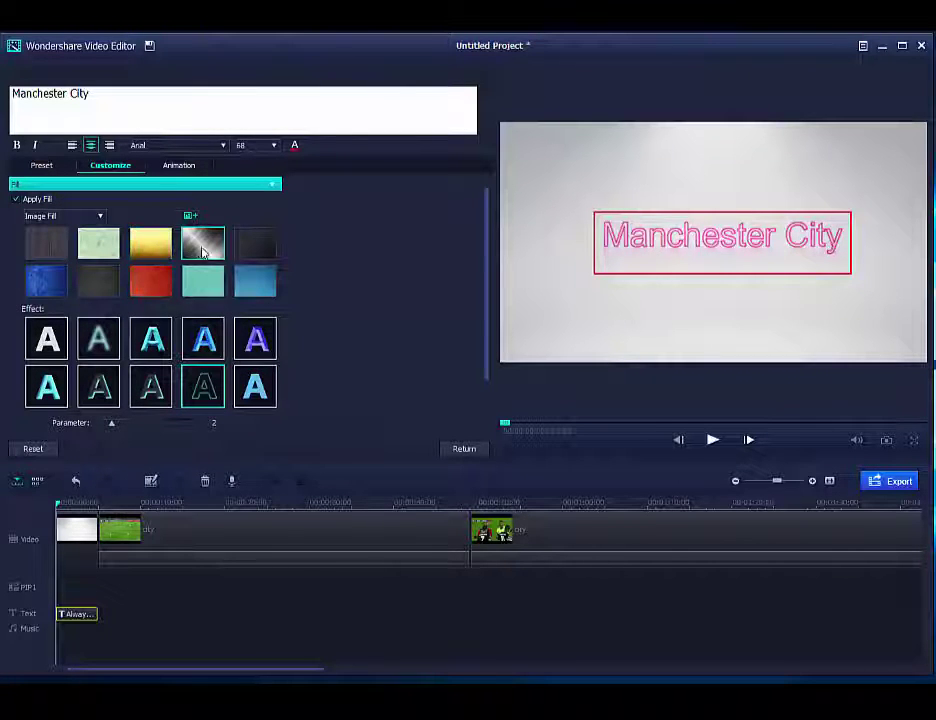
pyautogui.click(245, 248)
pyautogui.click(250, 274)
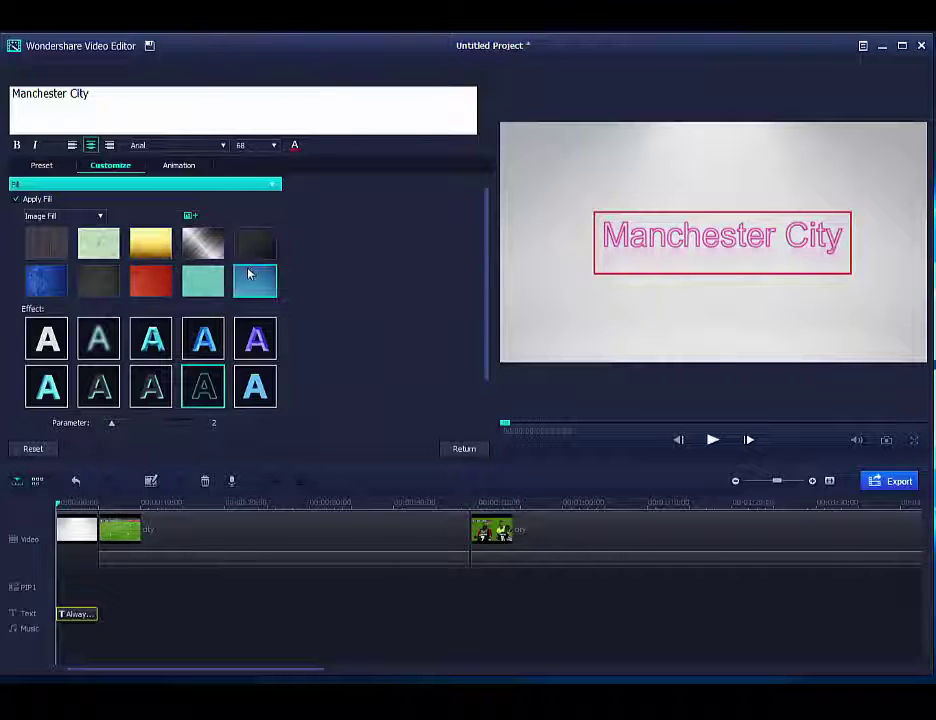
pyautogui.click(180, 166)
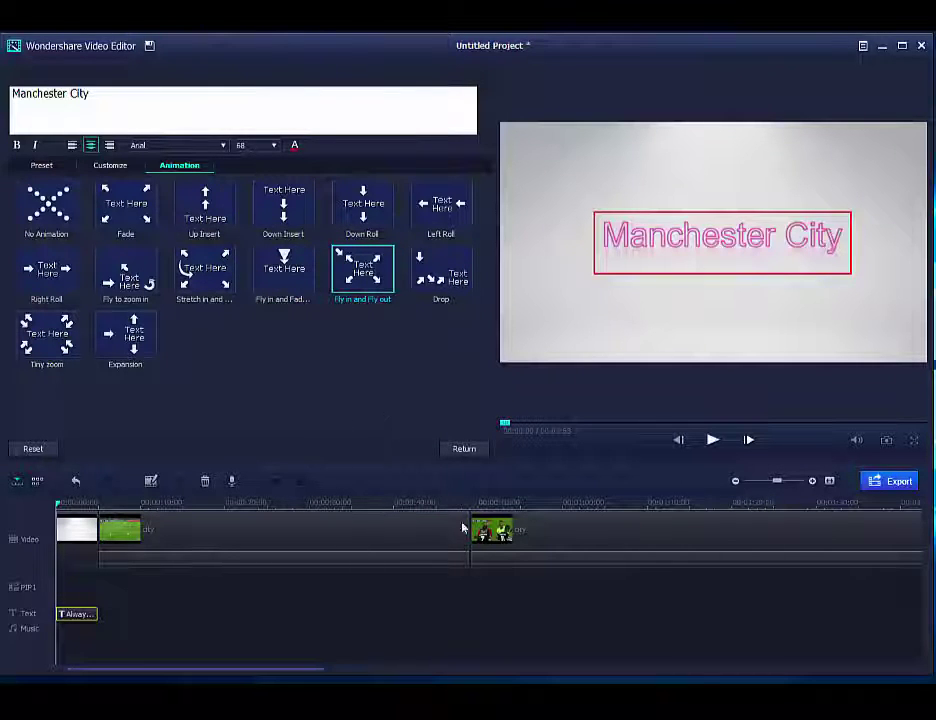
pyautogui.click(465, 450)
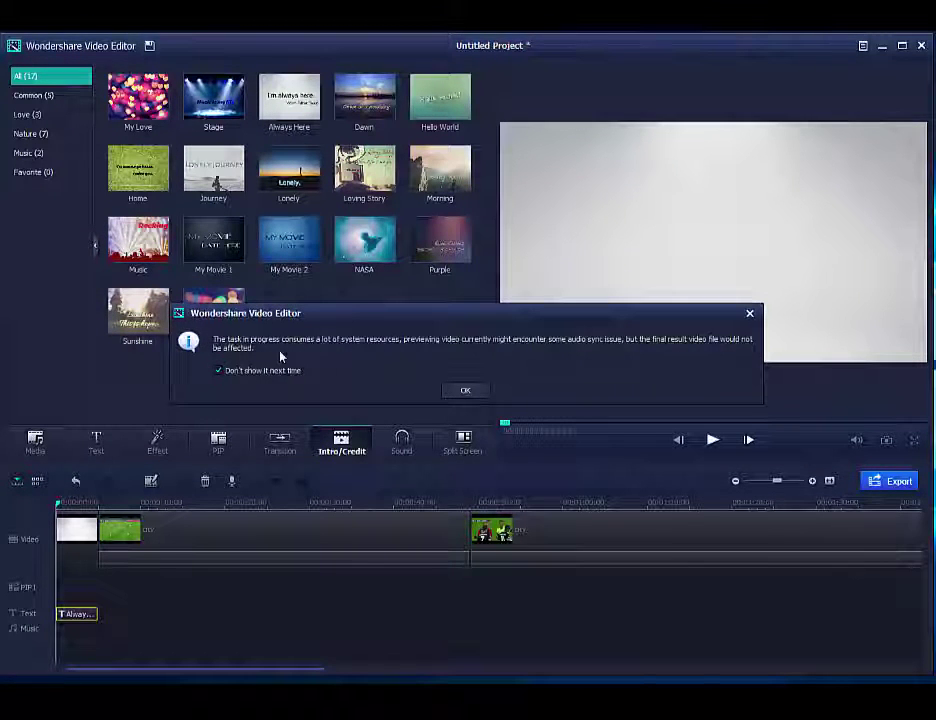
# Step: Preview the intro with playback, stop near its end and return the playhead to the start of the timeline
pyautogui.click(465, 390)
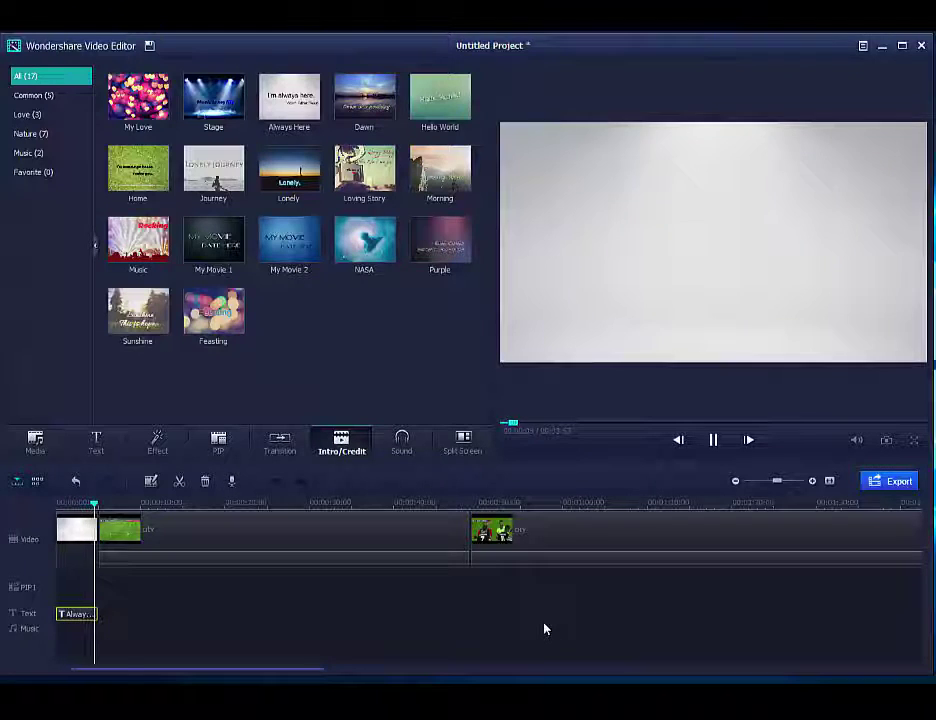
pyautogui.click(712, 441)
pyautogui.click(100, 518)
pyautogui.moveTo(100, 518); pyautogui.dragTo(55, 525)
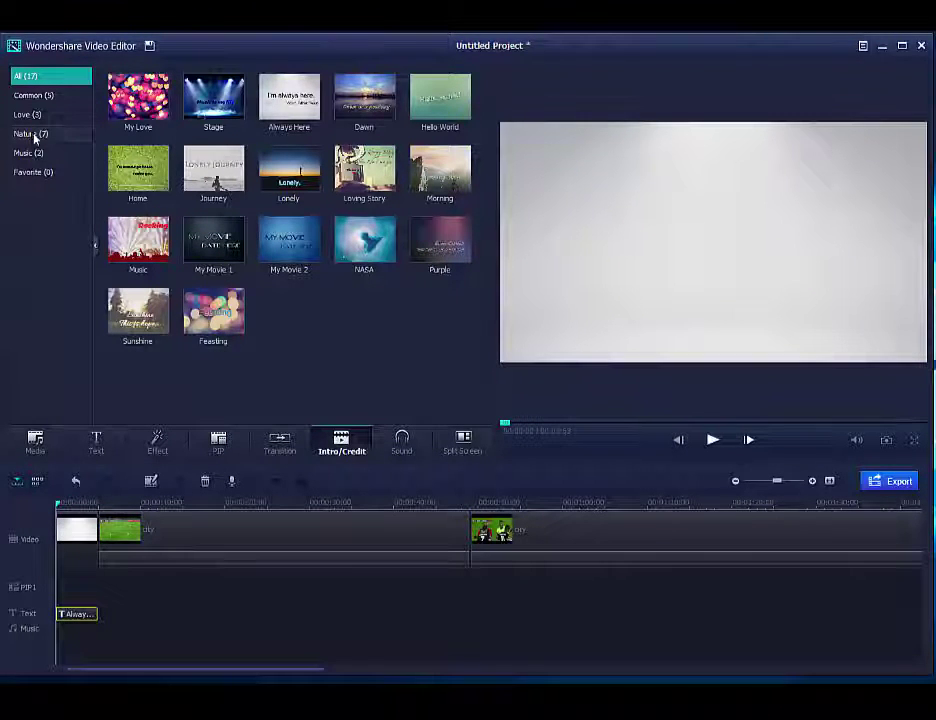
# Step: Add the Square Bubble Right text preset to the Text track at about 00:00:16, over the city clip
pyautogui.click(60, 506)
pyautogui.moveTo(60, 508); pyautogui.dragTo(194, 508)
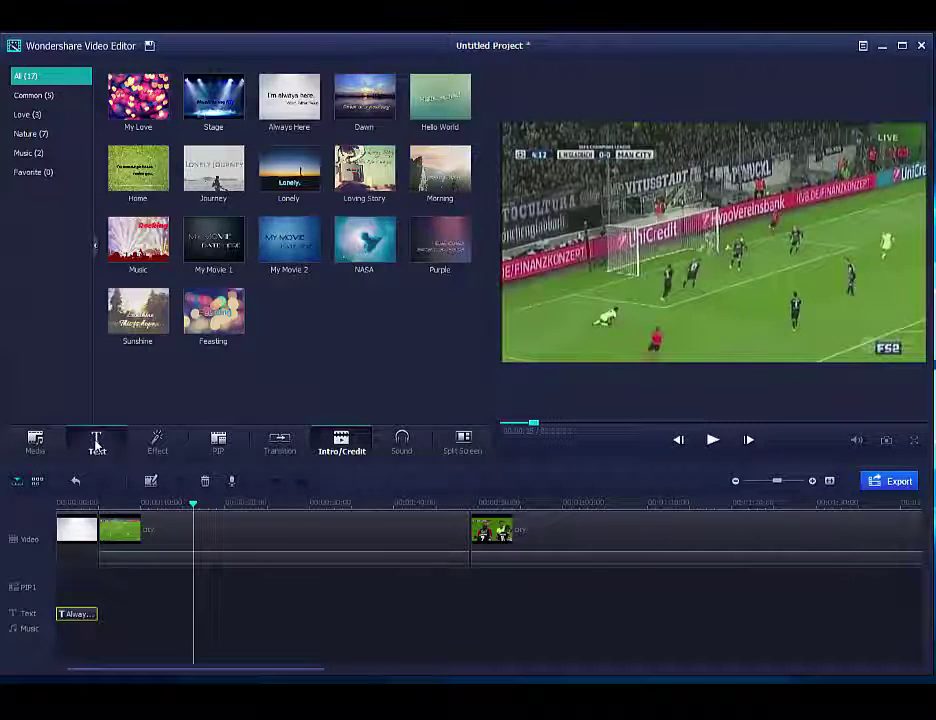
pyautogui.click(96, 445)
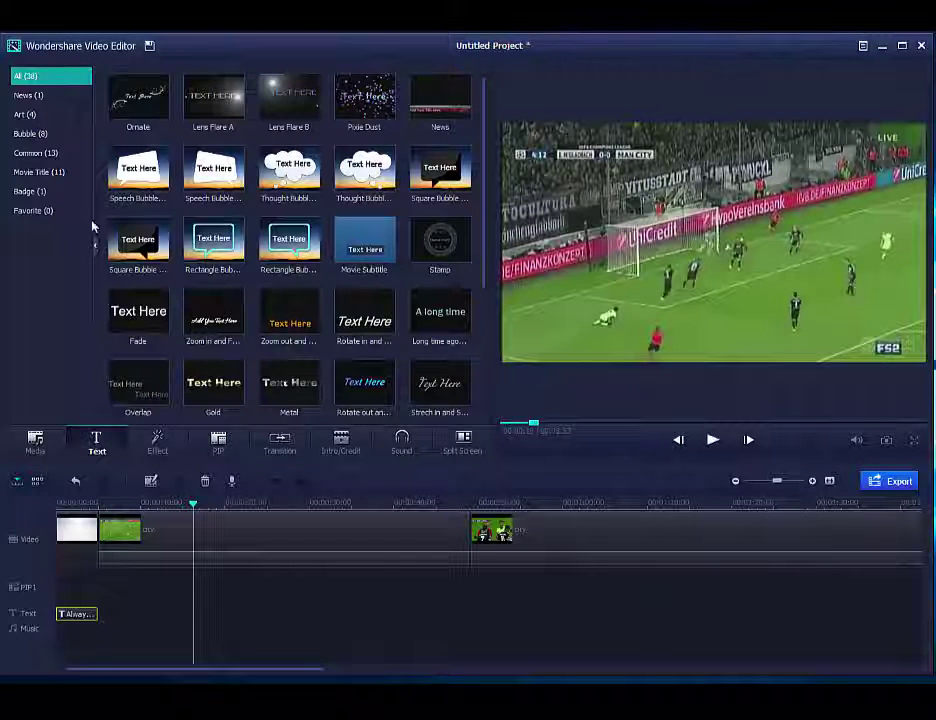
pyautogui.click(33, 94)
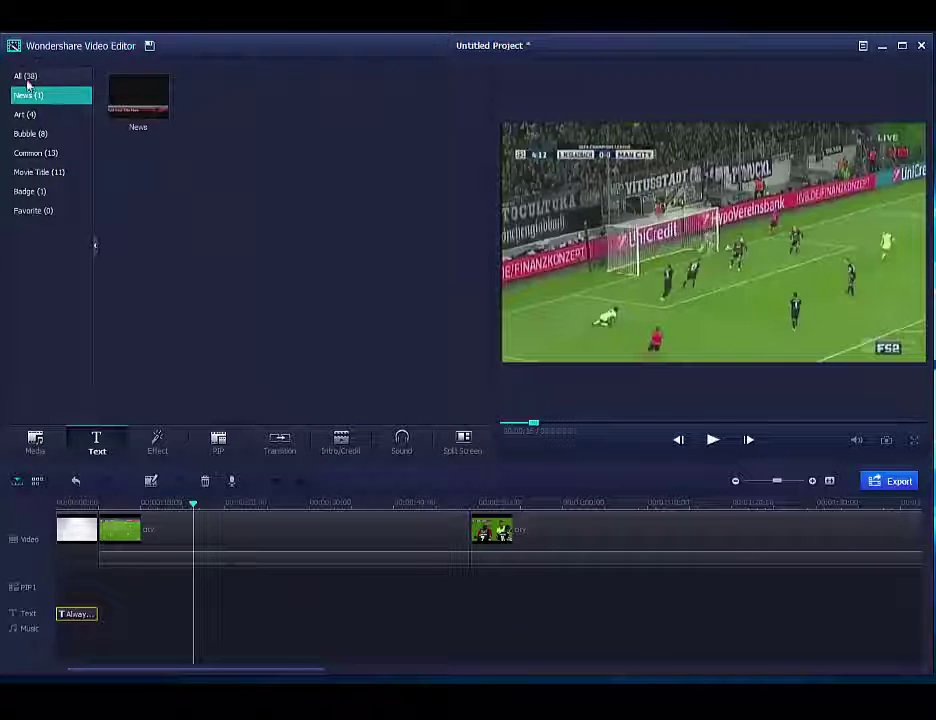
pyautogui.click(26, 76)
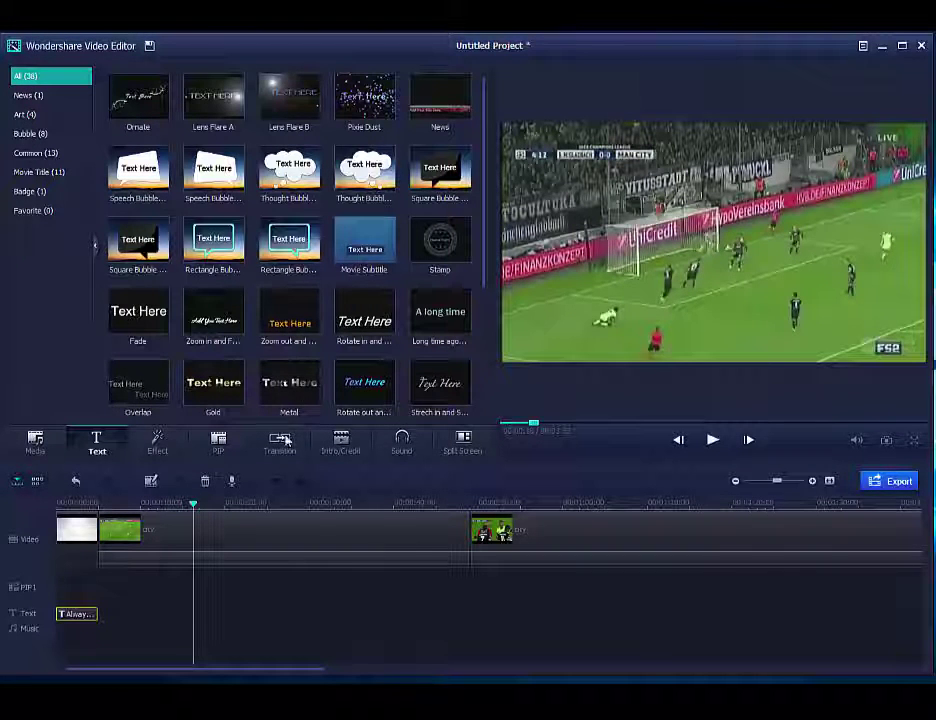
pyautogui.click(143, 311)
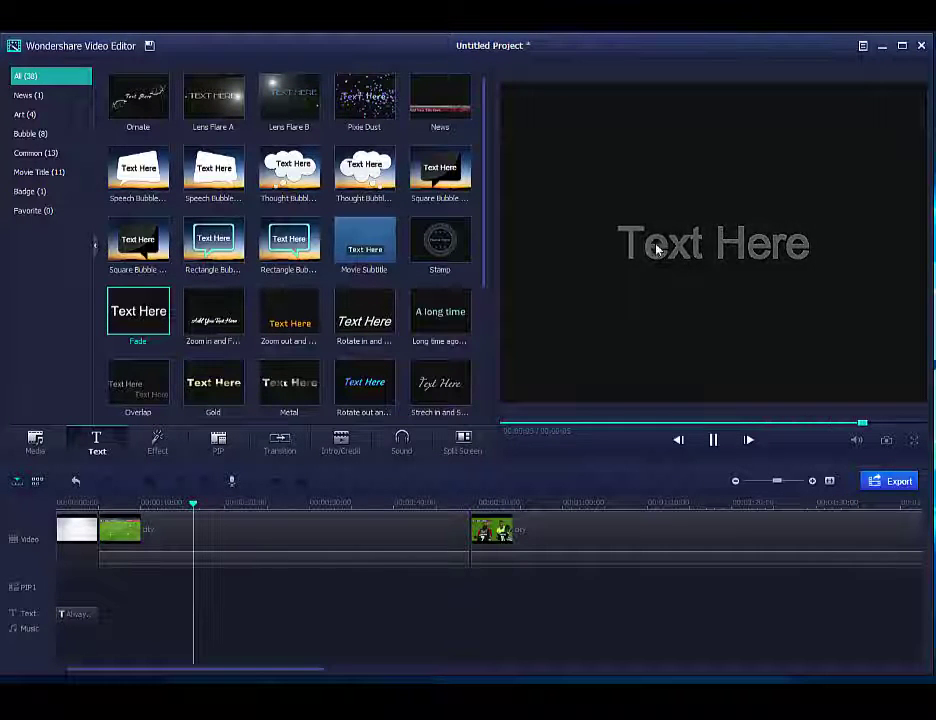
pyautogui.rightClick(141, 259)
pyautogui.click(155, 258)
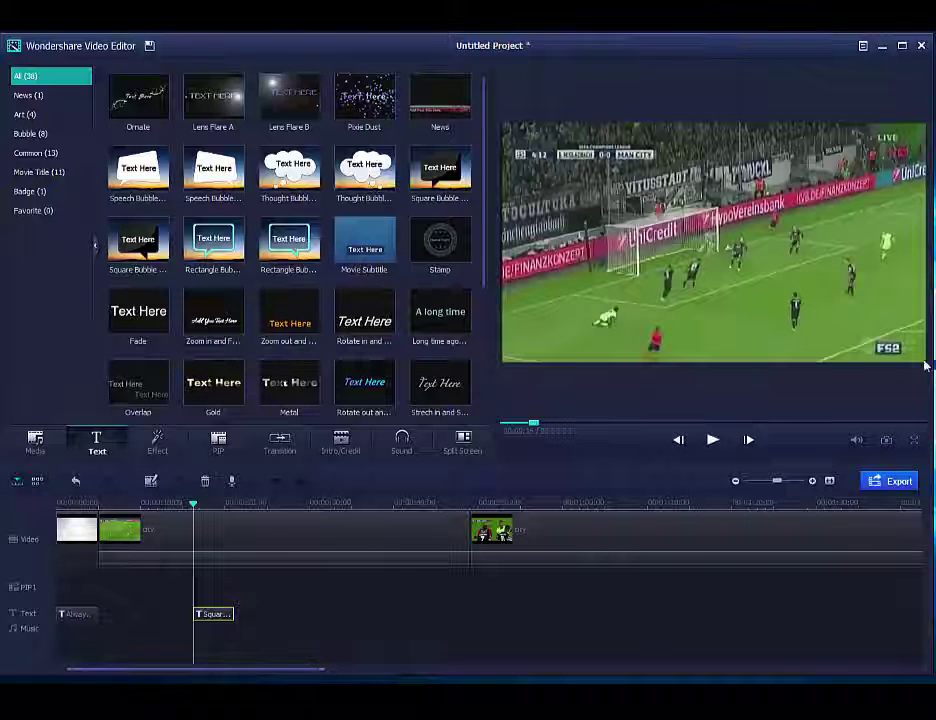
# Step: Change the speech bubble's text to "solasports.com" and move the bubble to the lower-right corner of the video frame
pyautogui.doubleClick(212, 614)
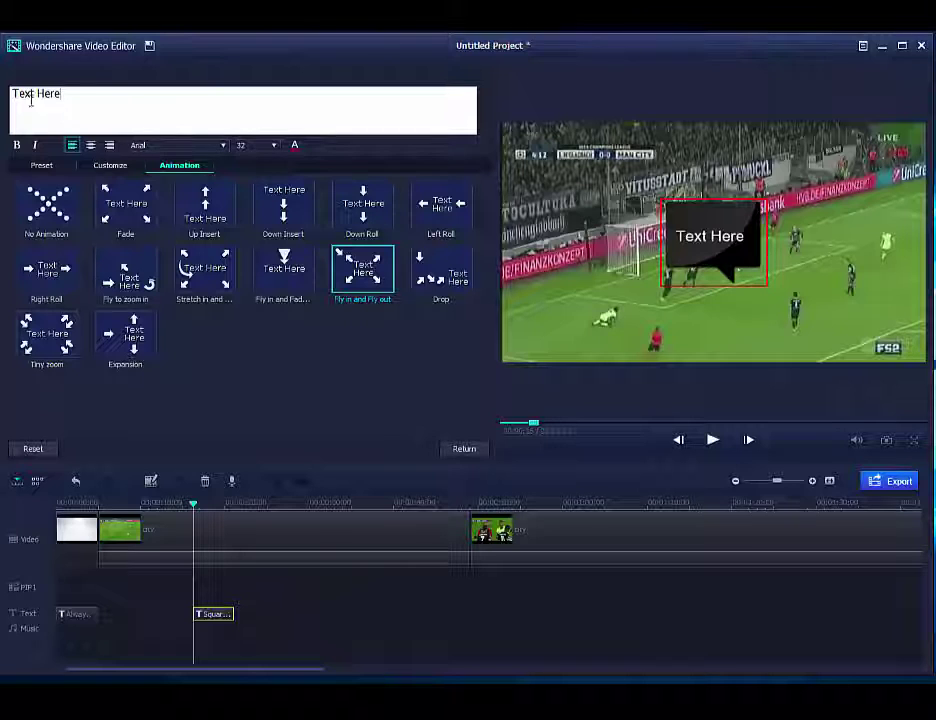
pyautogui.moveTo(60, 95); pyautogui.dragTo(11, 94)
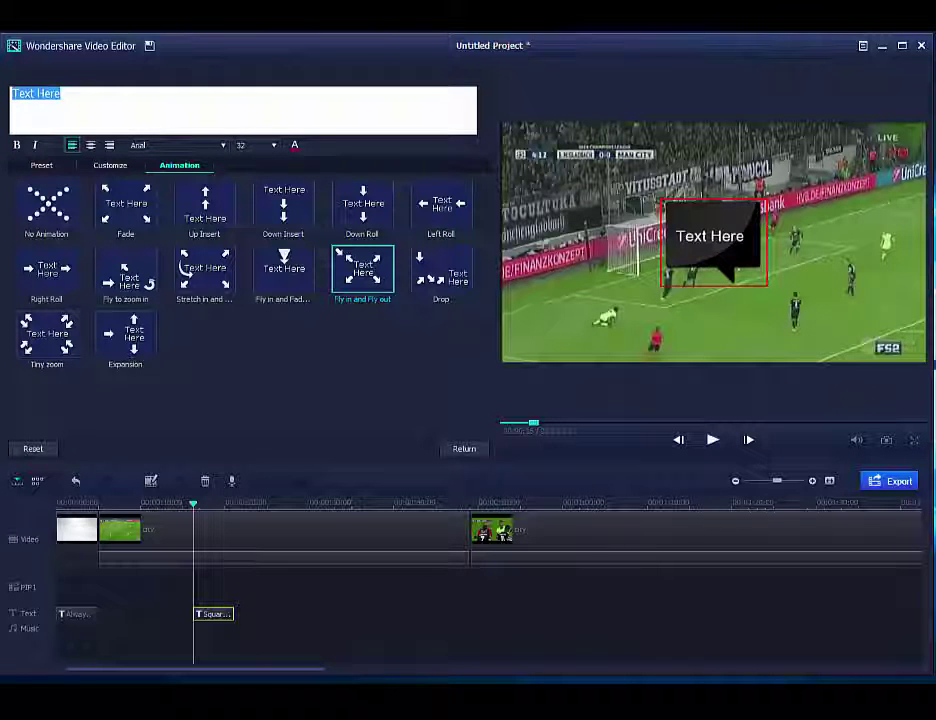
pyautogui.write('s')
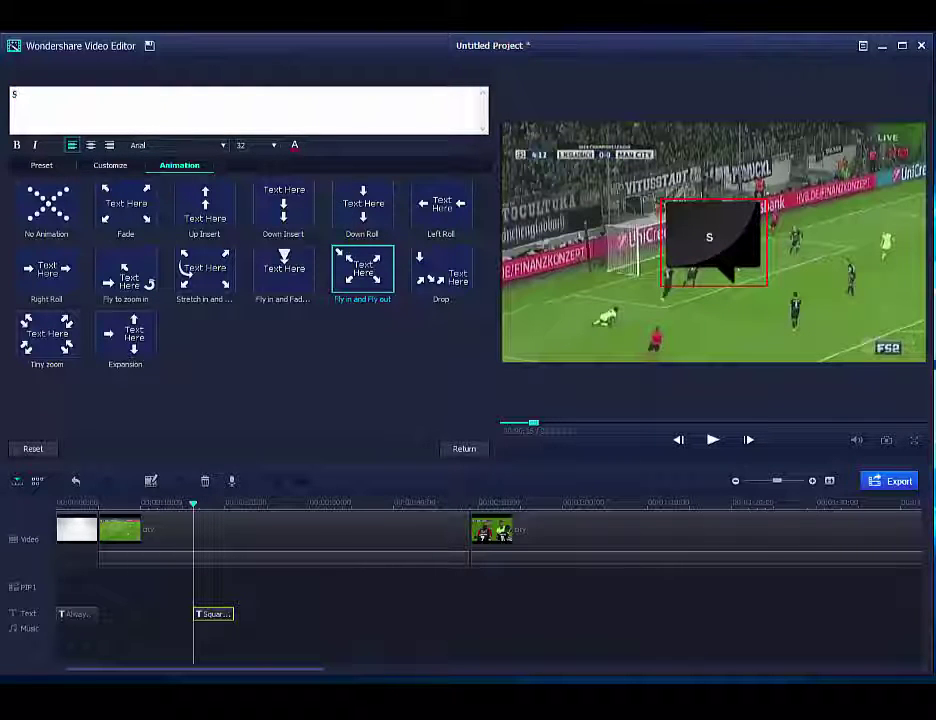
pyautogui.write('olasport')
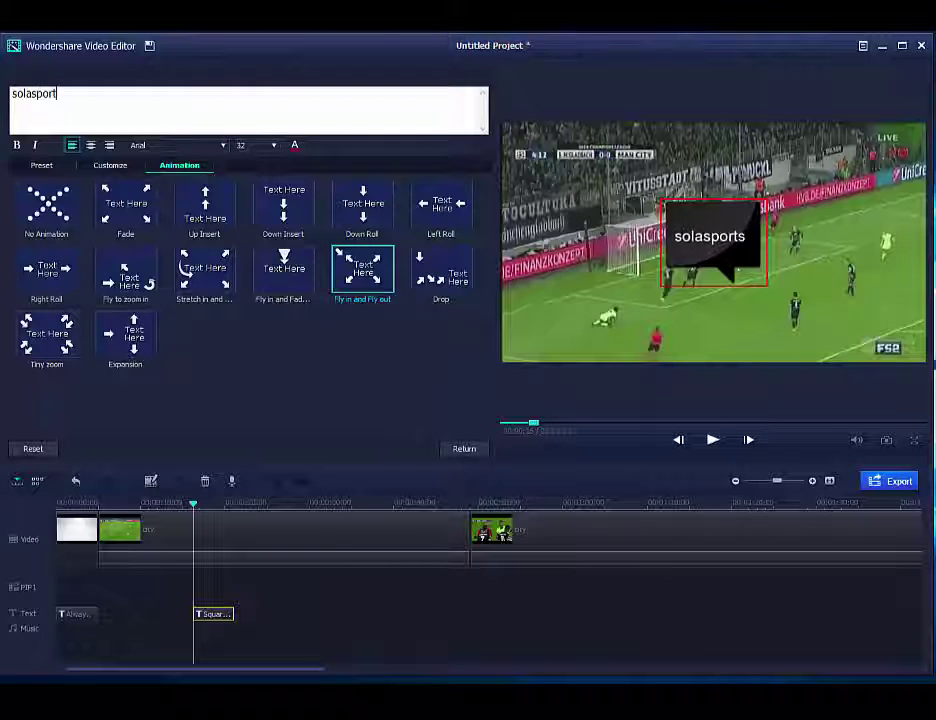
pyautogui.write('s.com')
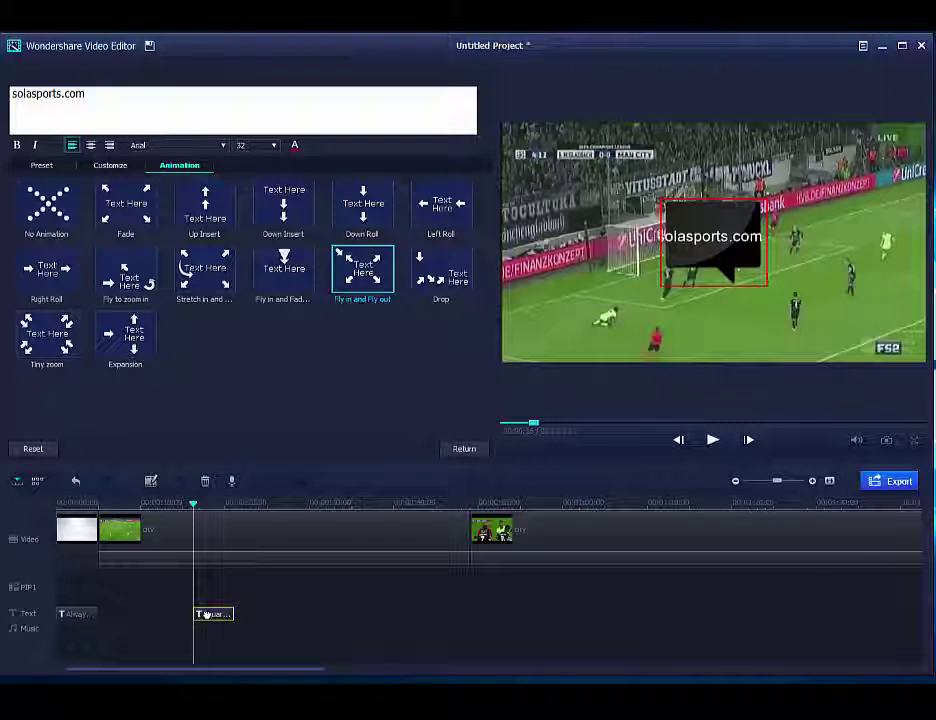
pyautogui.moveTo(689, 231); pyautogui.dragTo(848, 335)
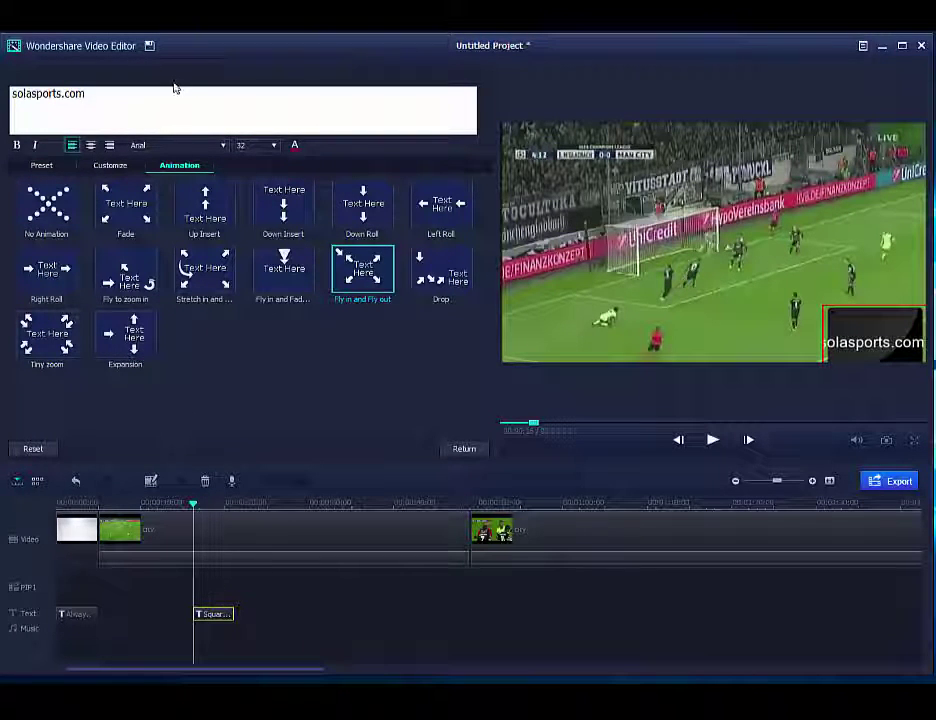
# Step: Extend the Square Bubble Right text clip to end at about 00:00:35, return the playhead to the clip's start and leave text editing
pyautogui.click(261, 617)
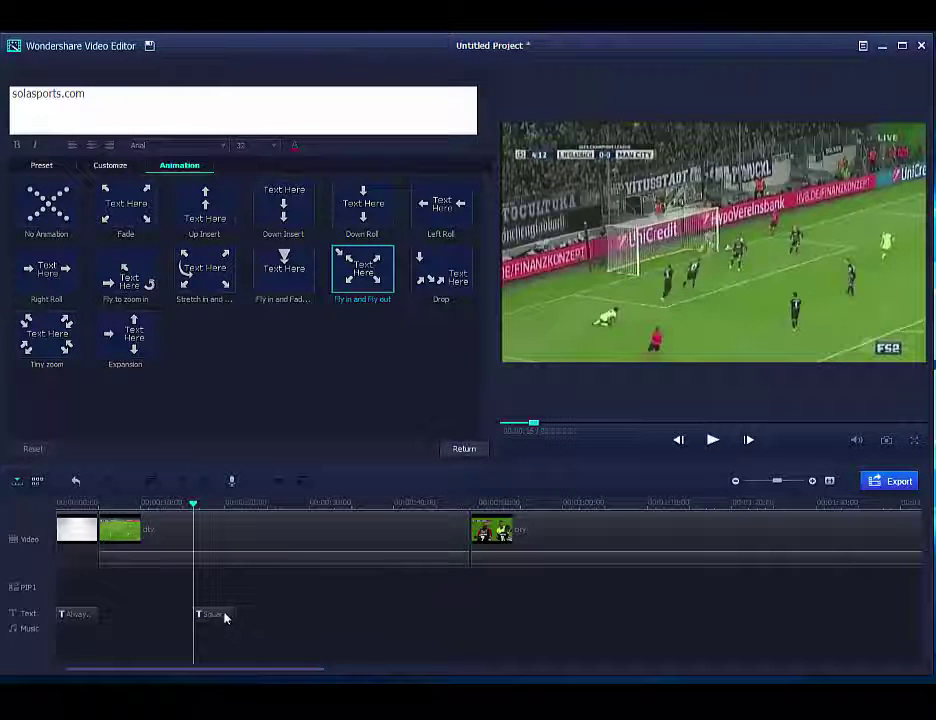
pyautogui.click(223, 615)
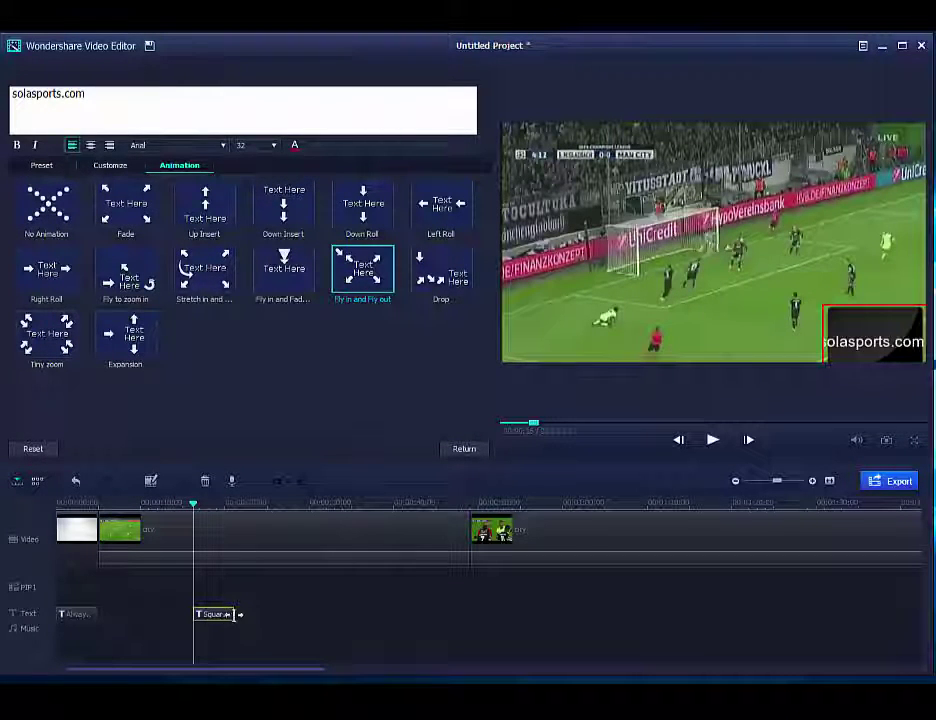
pyautogui.moveTo(238, 614); pyautogui.dragTo(356, 618)
pyautogui.click(354, 508)
pyautogui.moveTo(307, 515); pyautogui.dragTo(197, 508)
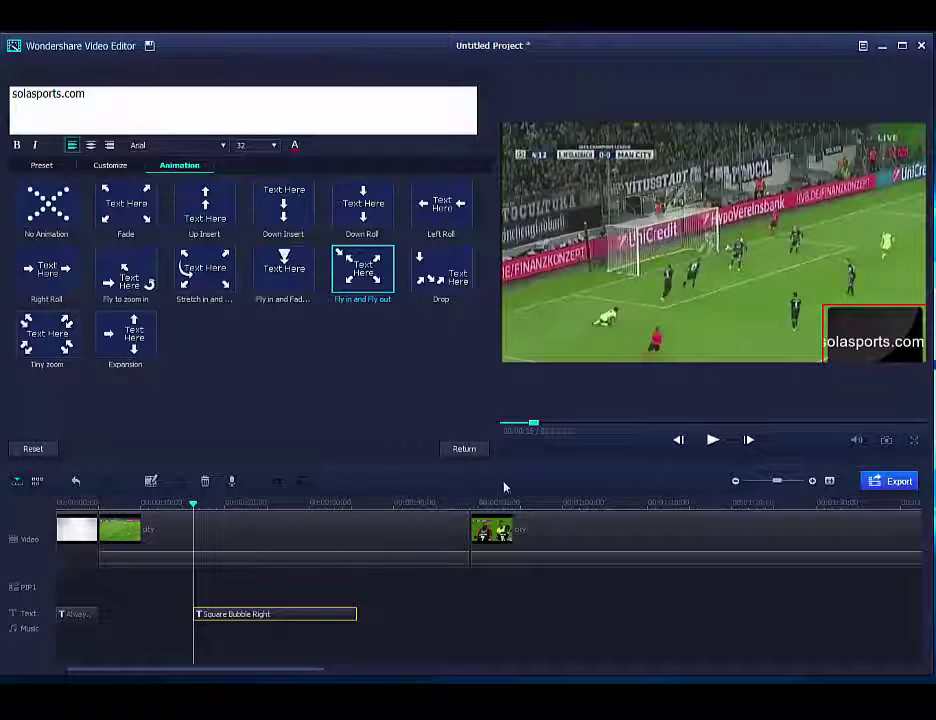
pyautogui.click(466, 449)
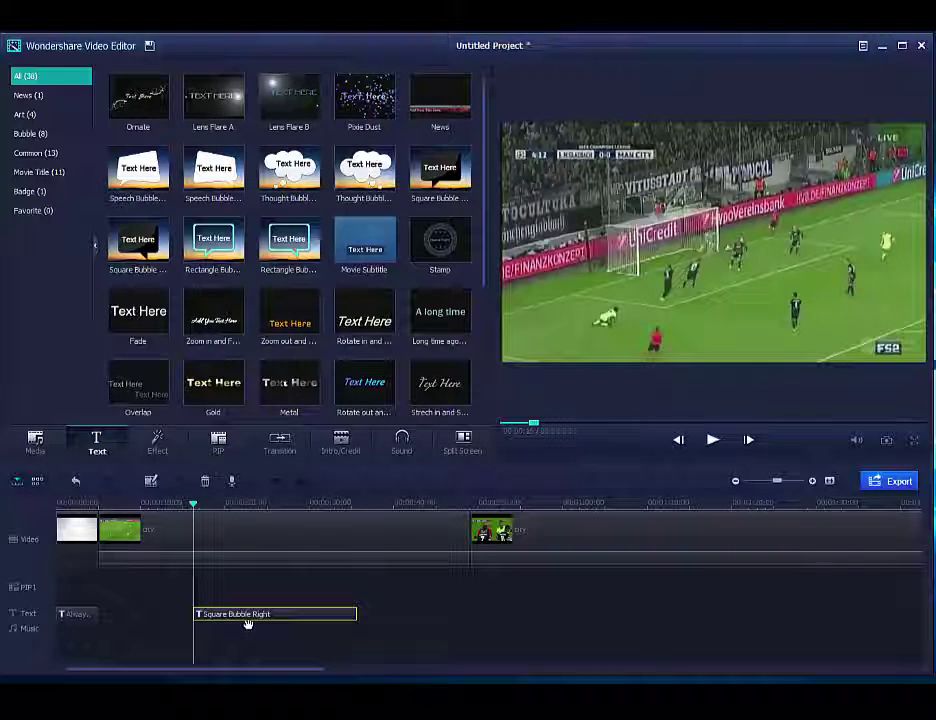
# Step: Delete the Square Bubble Right text clip and add the Fade text preset to the Text track at about 00:00:16
pyautogui.press('Delete')
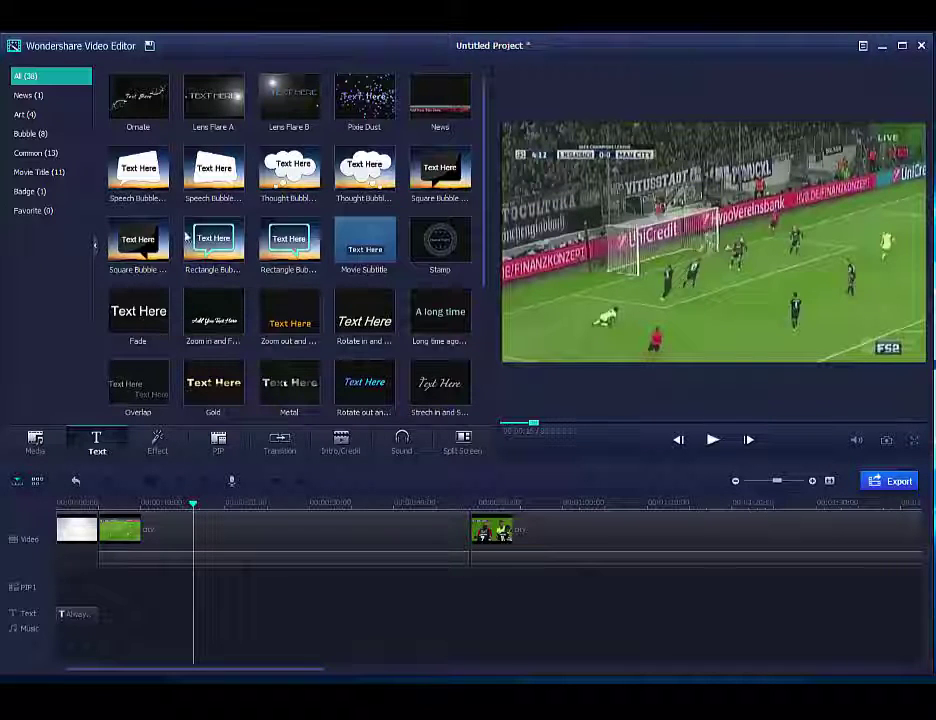
pyautogui.rightClick(143, 316)
pyautogui.click(174, 322)
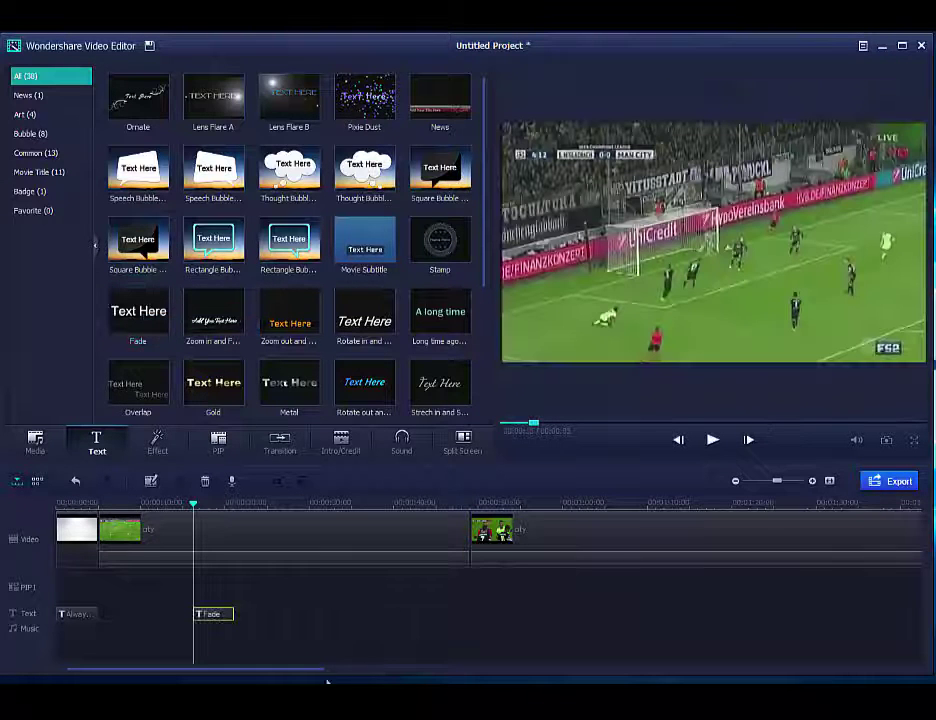
# Step: Open the Fade text clip for editing and change its text to "solasports.com"
pyautogui.doubleClick(218, 617)
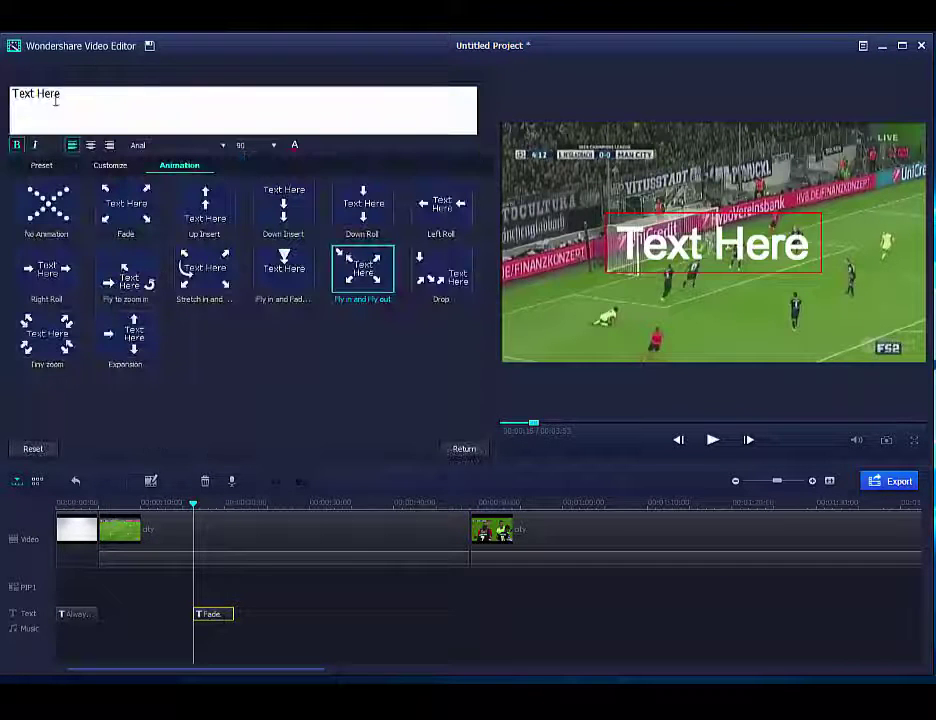
pyautogui.write('sola')
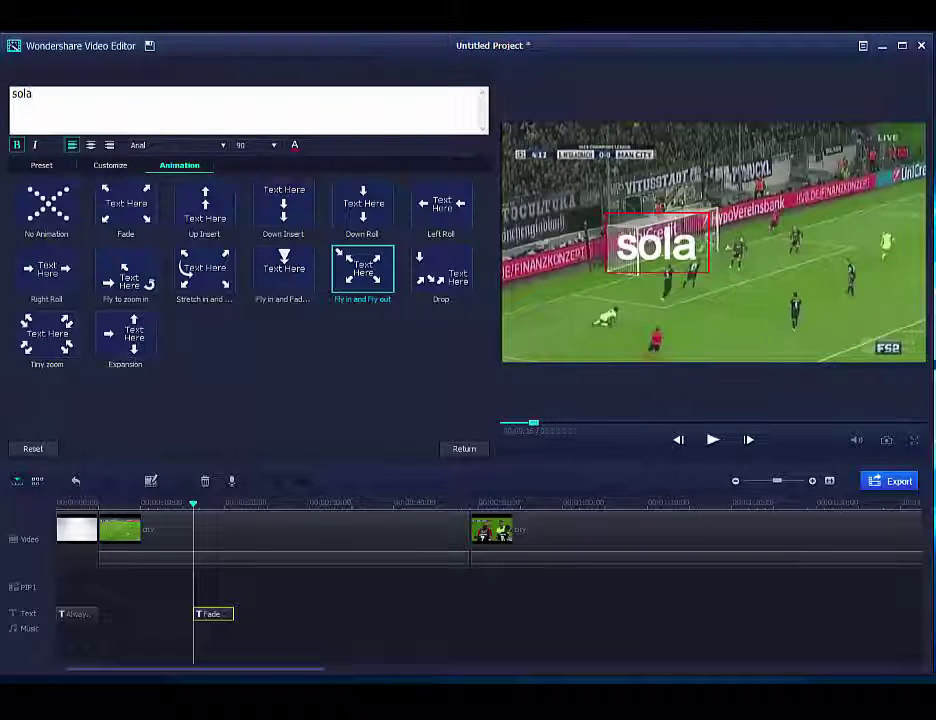
pyautogui.write('S')
pyautogui.press('BackSpace')
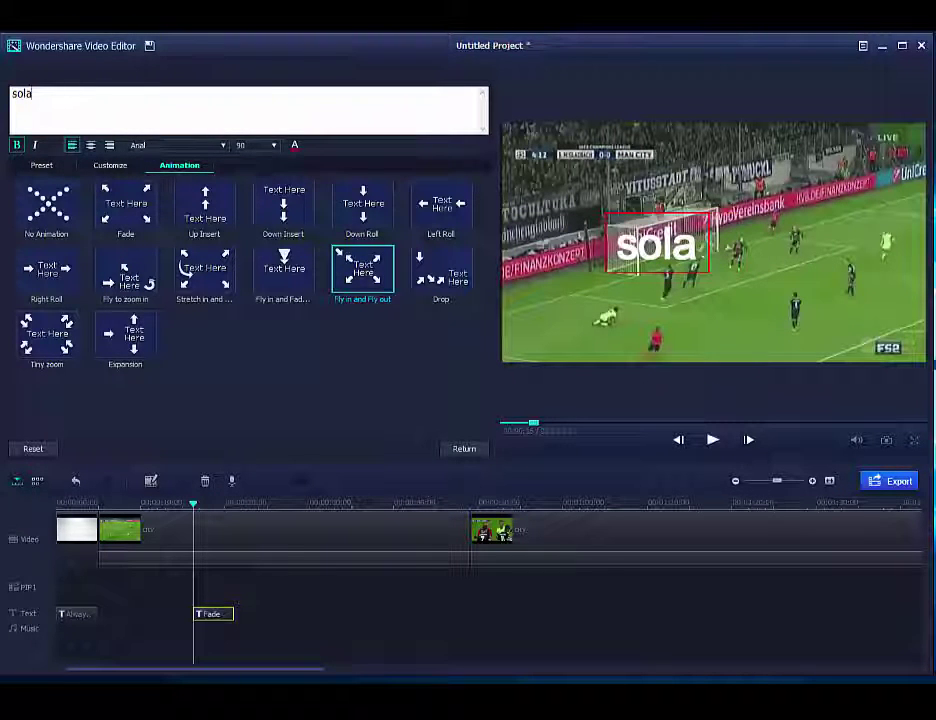
pyautogui.write('spo')
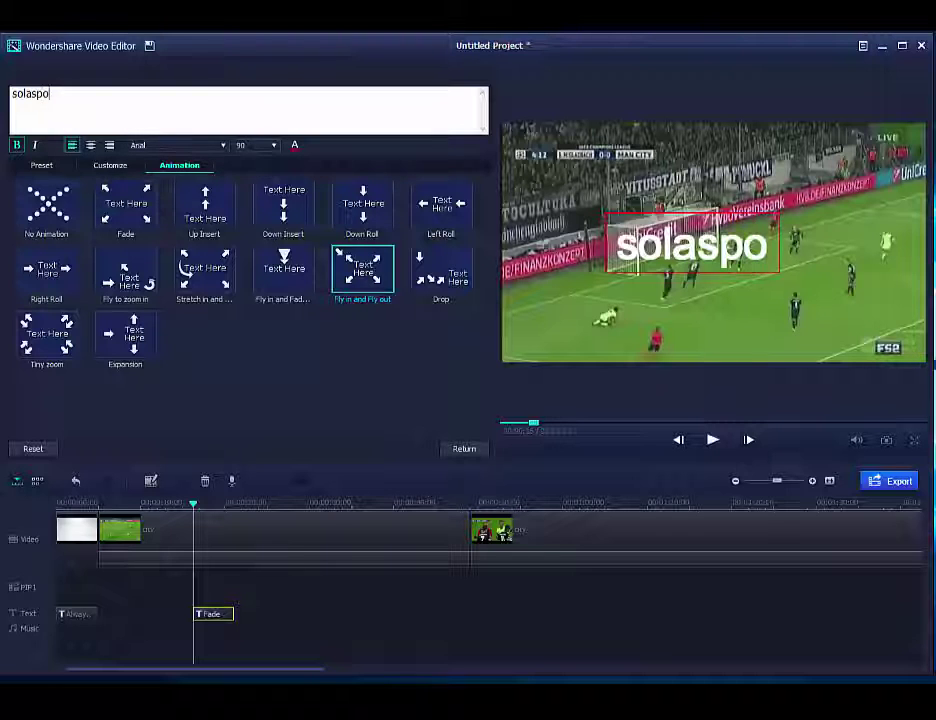
pyautogui.write('rts.com')
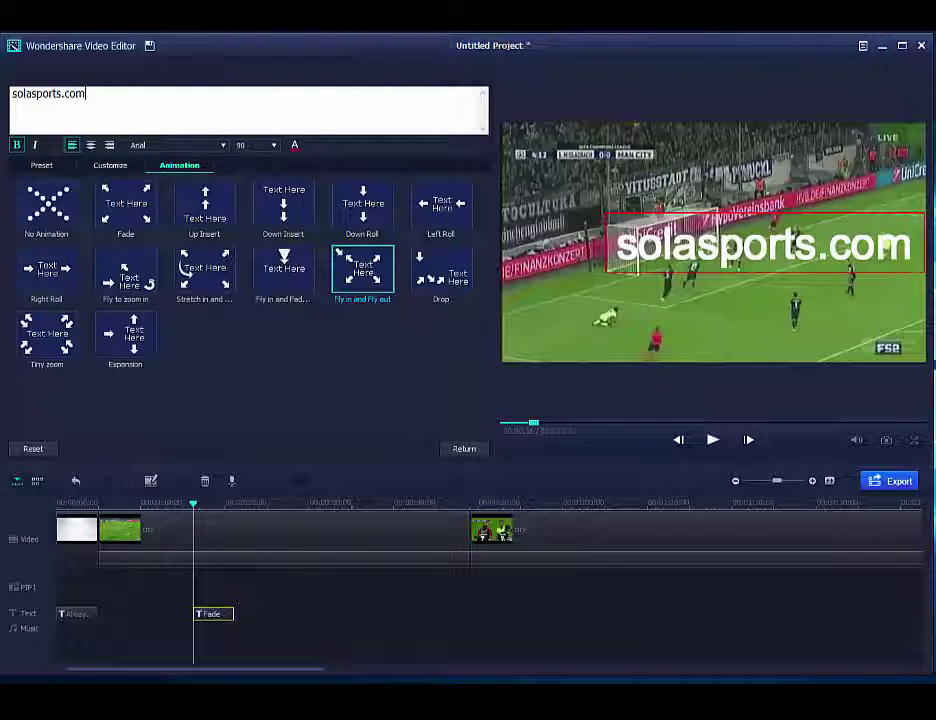
# Step: Set the font size of the solasports.com text to 48, after trying 24
pyautogui.hotkey('ctrl', 'a')
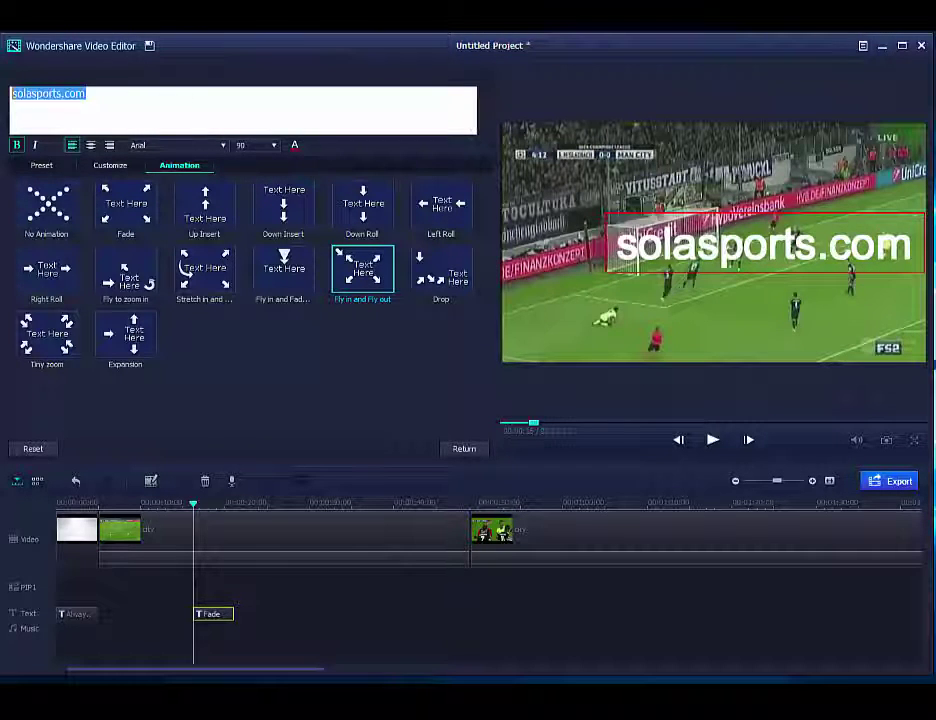
pyautogui.click(274, 145)
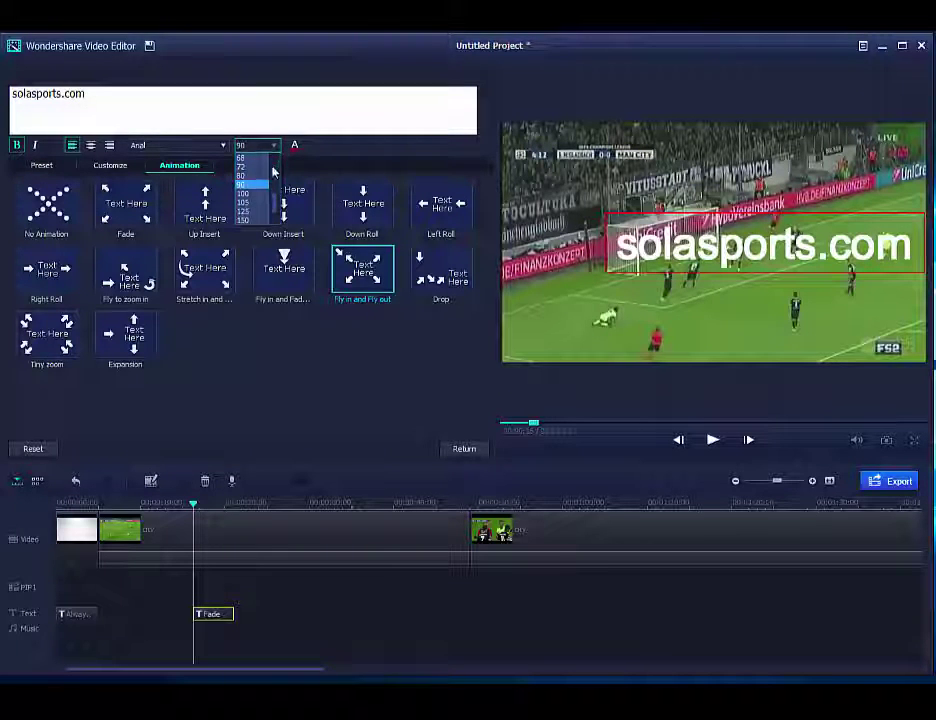
pyautogui.scroll(3, 262, 175)
pyautogui.click(246, 177)
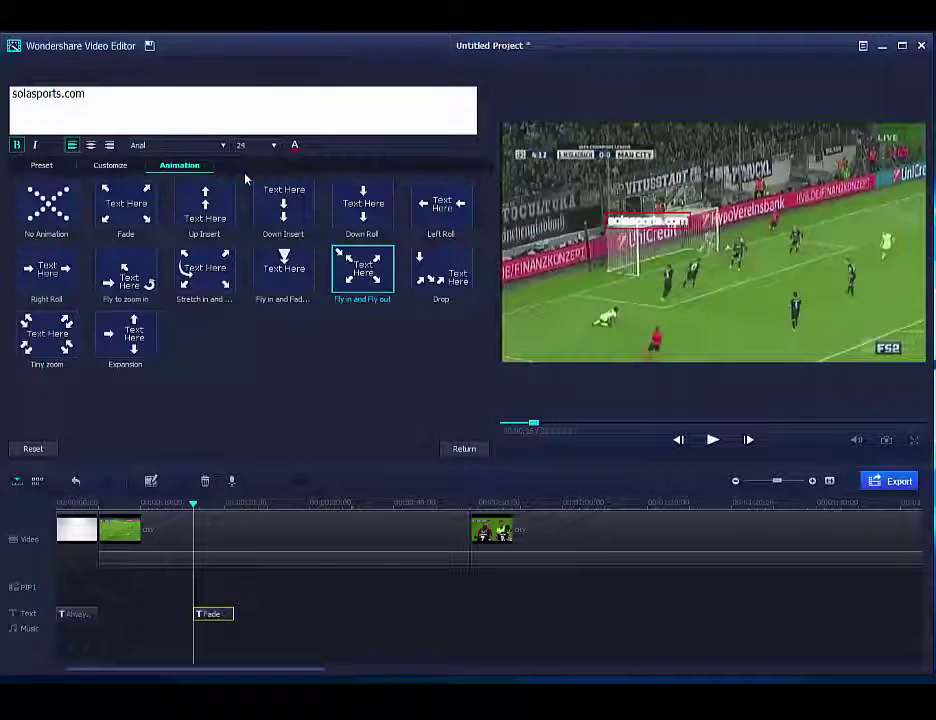
pyautogui.click(274, 145)
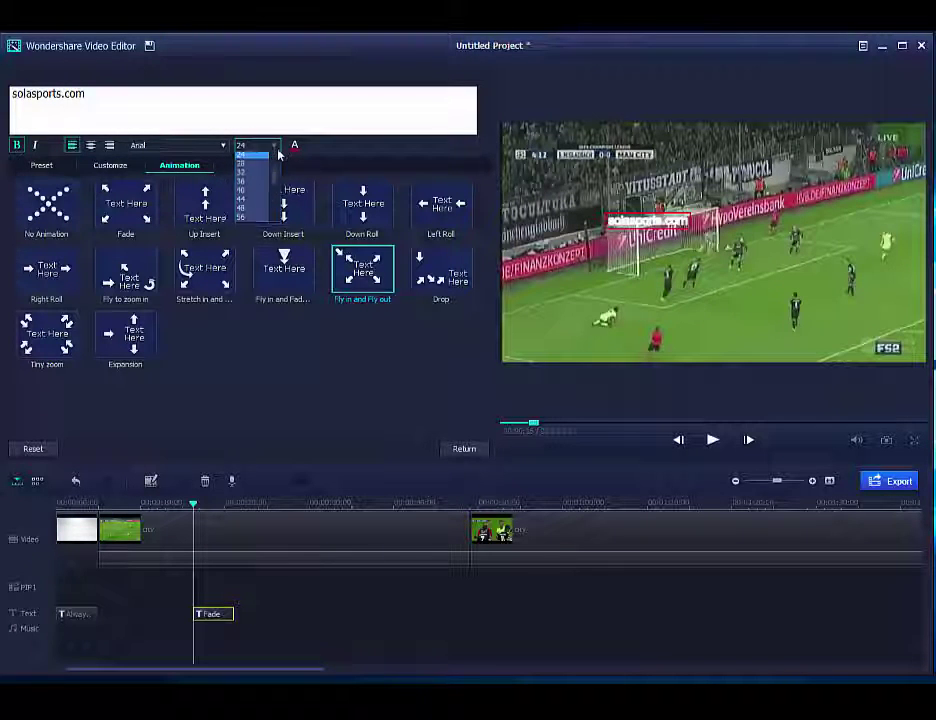
pyautogui.click(253, 210)
# Step: Change the solasports.com text's font to Arial Black, keep it bold, and move it to the lower-right corner of the video frame
pyautogui.click(128, 107)
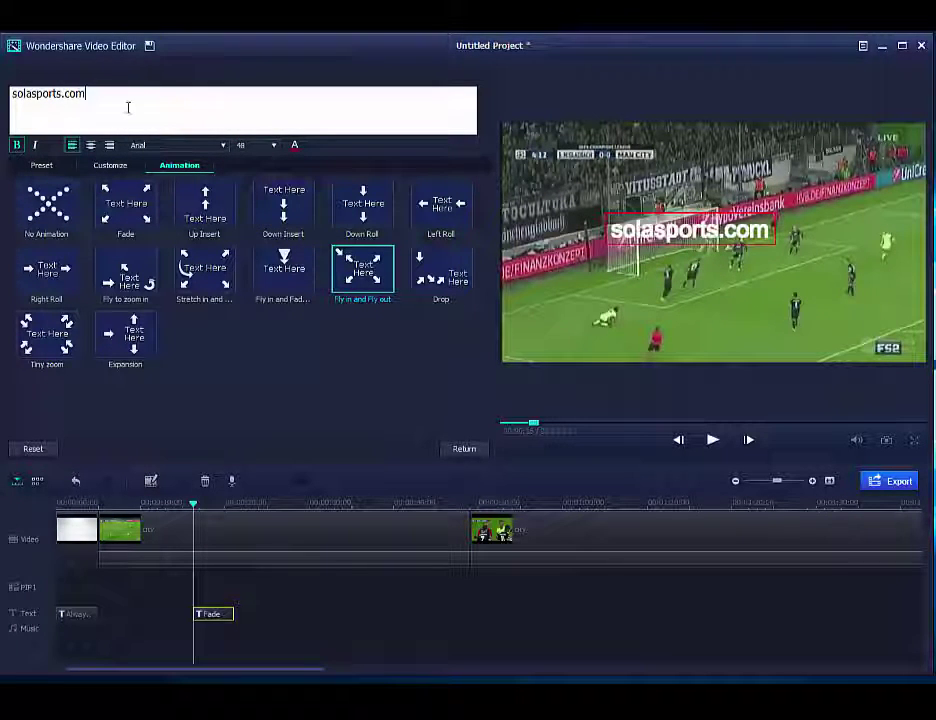
pyautogui.hotkey('ctrl', 'a')
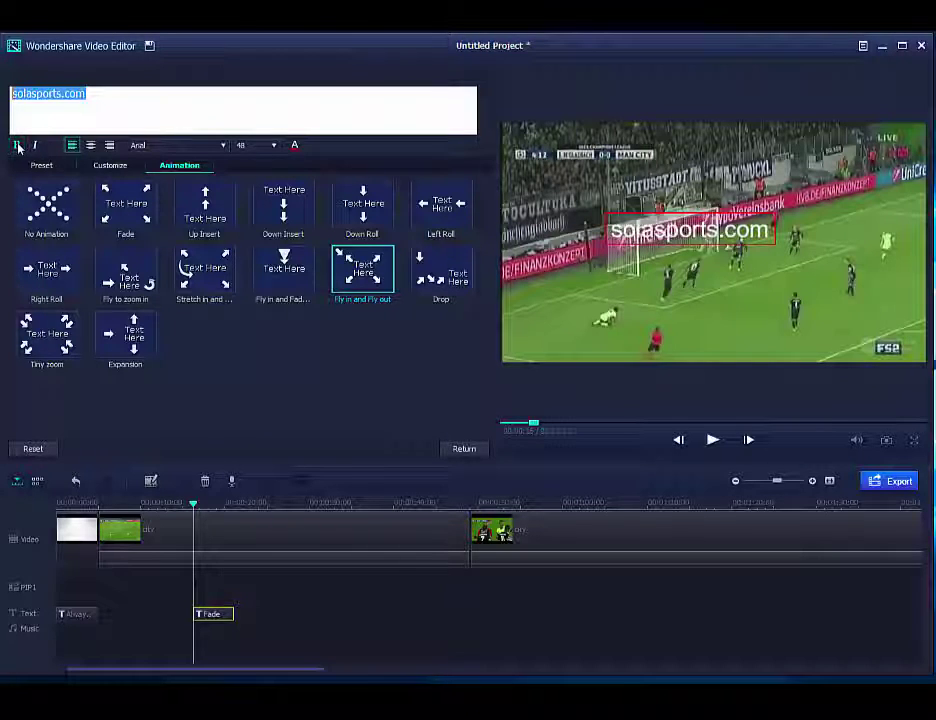
pyautogui.click(17, 146)
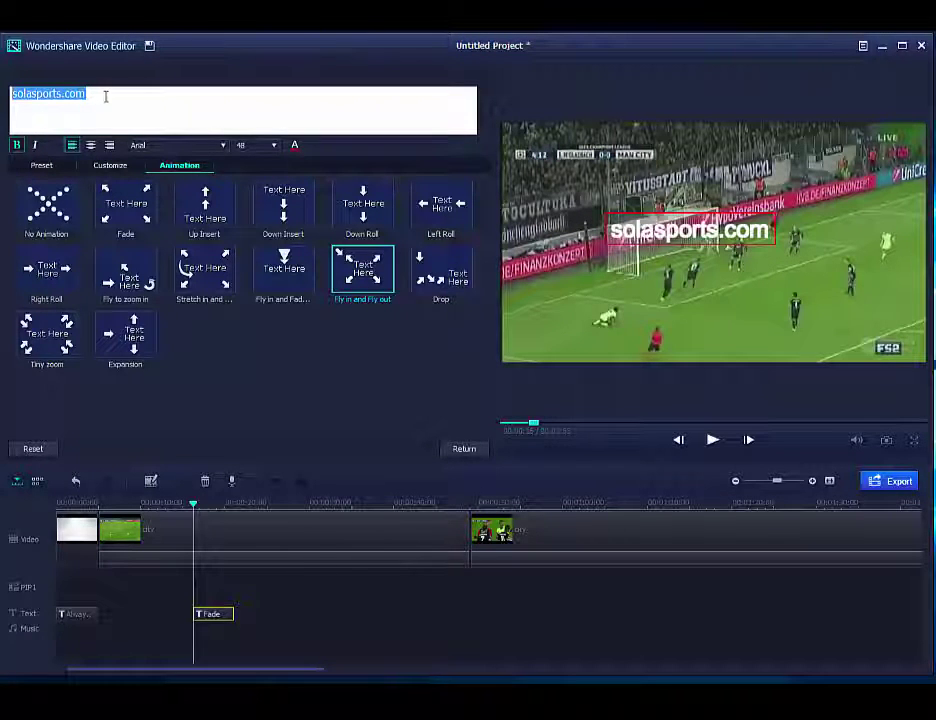
pyautogui.click(222, 146)
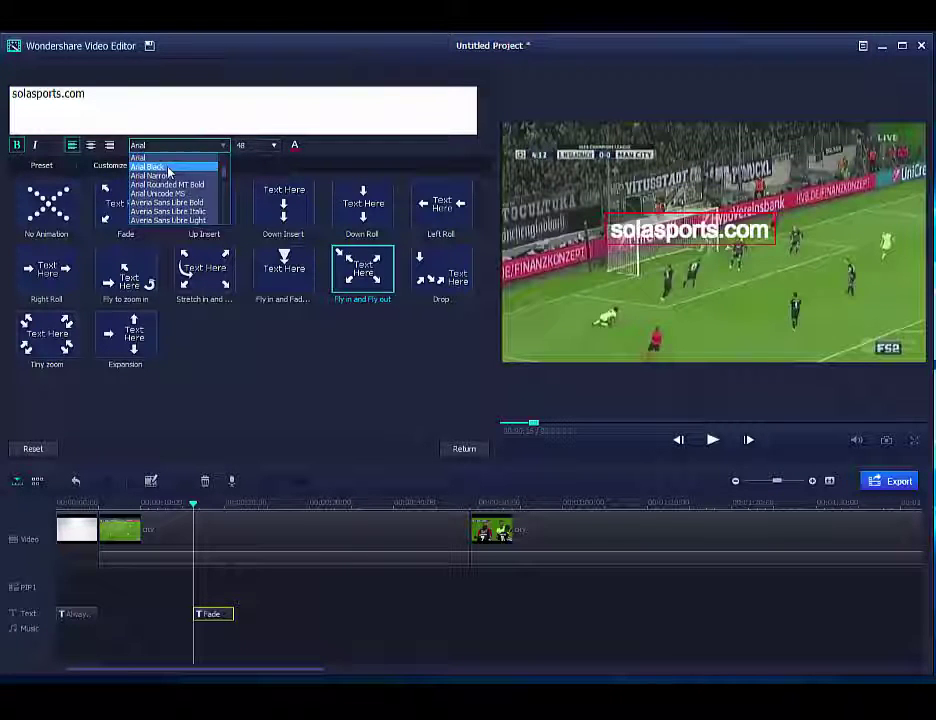
pyautogui.click(145, 166)
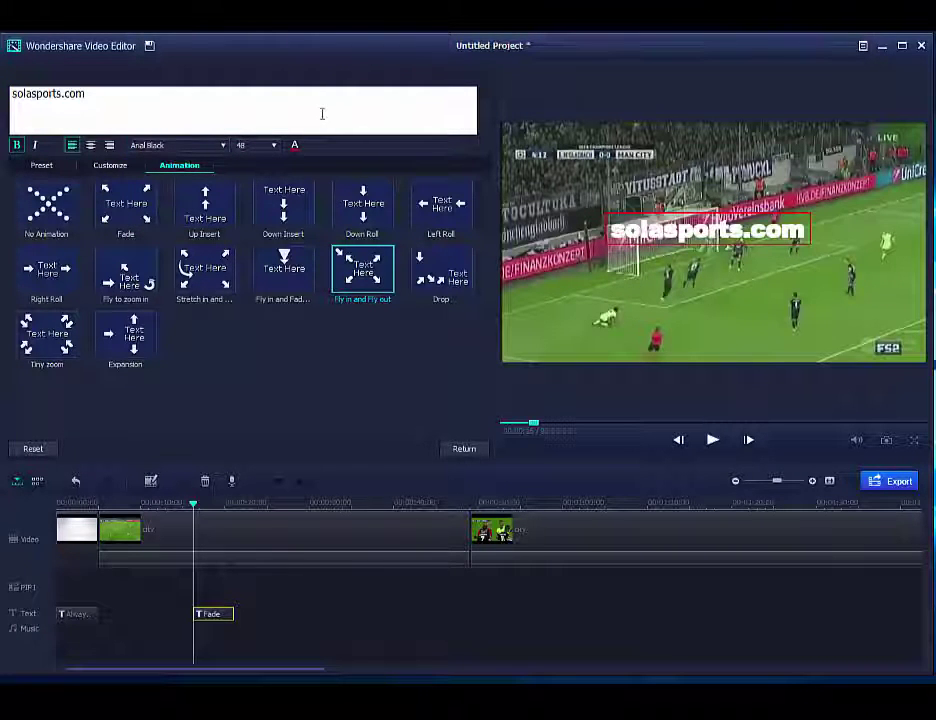
pyautogui.moveTo(617, 218); pyautogui.dragTo(735, 336)
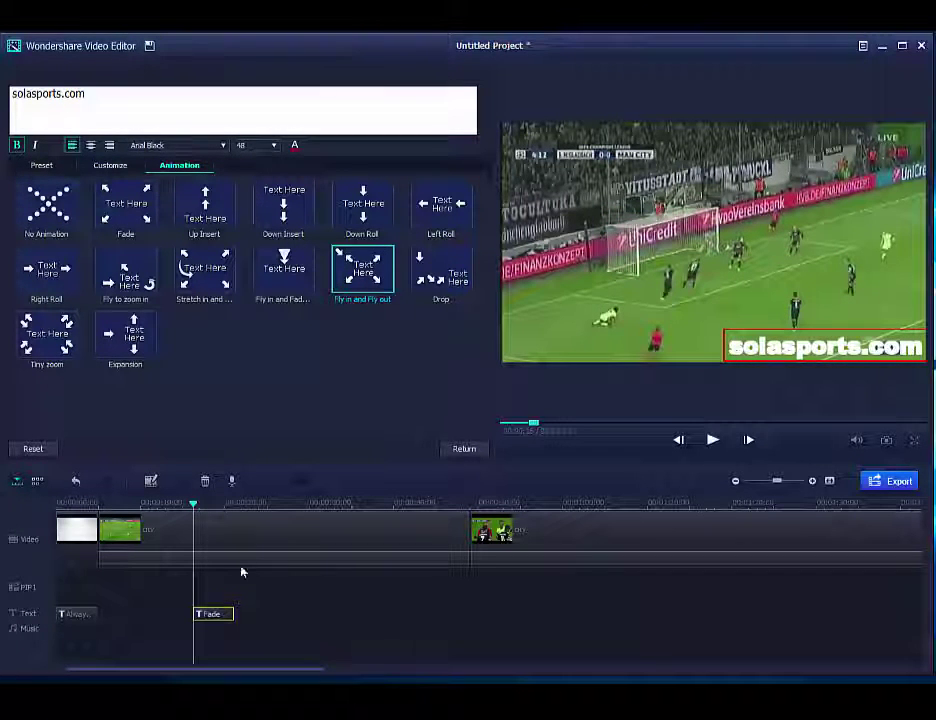
# Step: Play through the Fade text clip and extend it along the Text track to end at about 00:01:28
pyautogui.press('space')
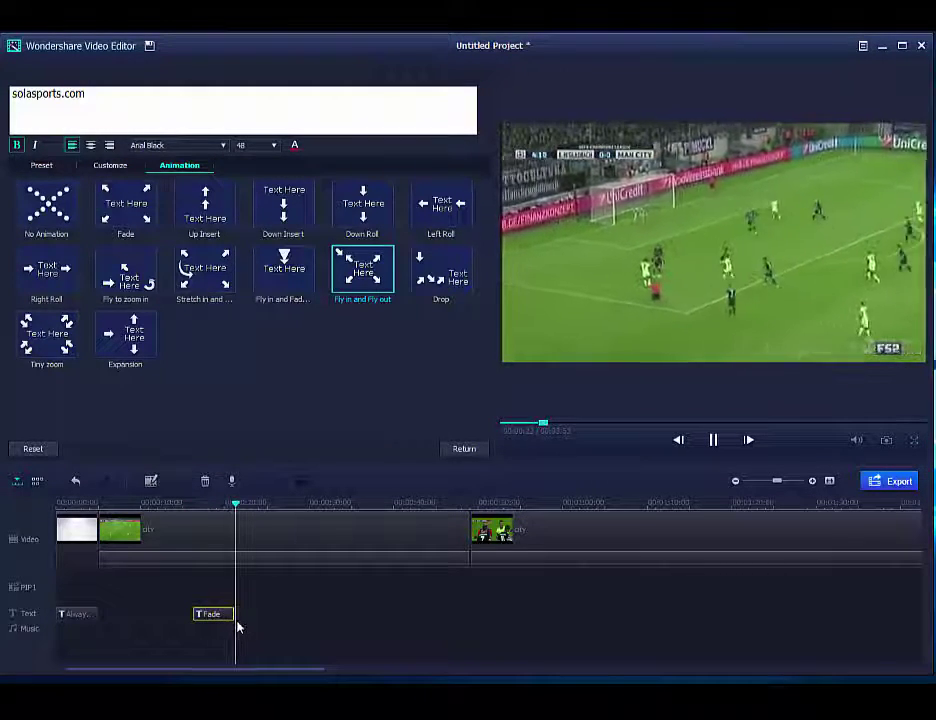
pyautogui.press('space')
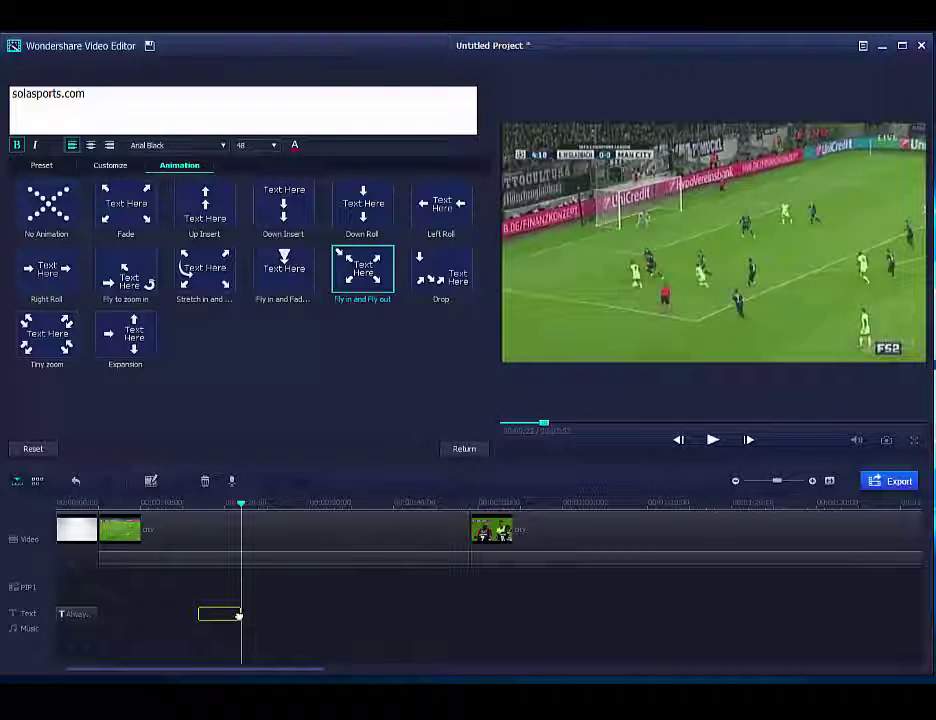
pyautogui.click(237, 616)
pyautogui.moveTo(244, 614); pyautogui.dragTo(800, 613)
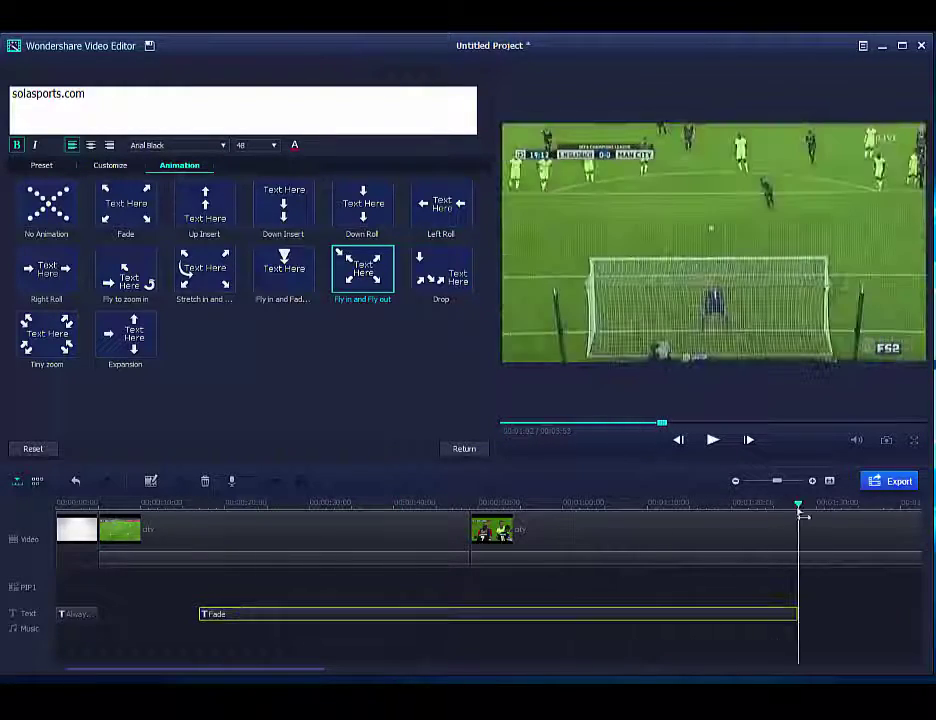
# Step: Preview the solasports.com overlay on the city clip by playing from about 00:00:25 for a few seconds
pyautogui.click(421, 519)
pyautogui.click(268, 528)
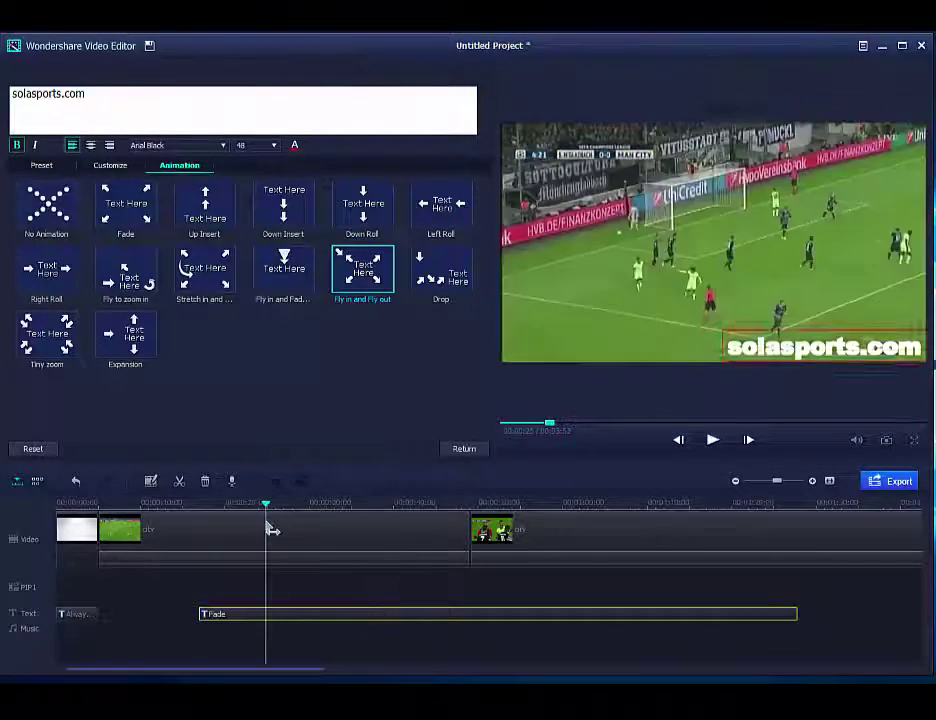
pyautogui.press('space')
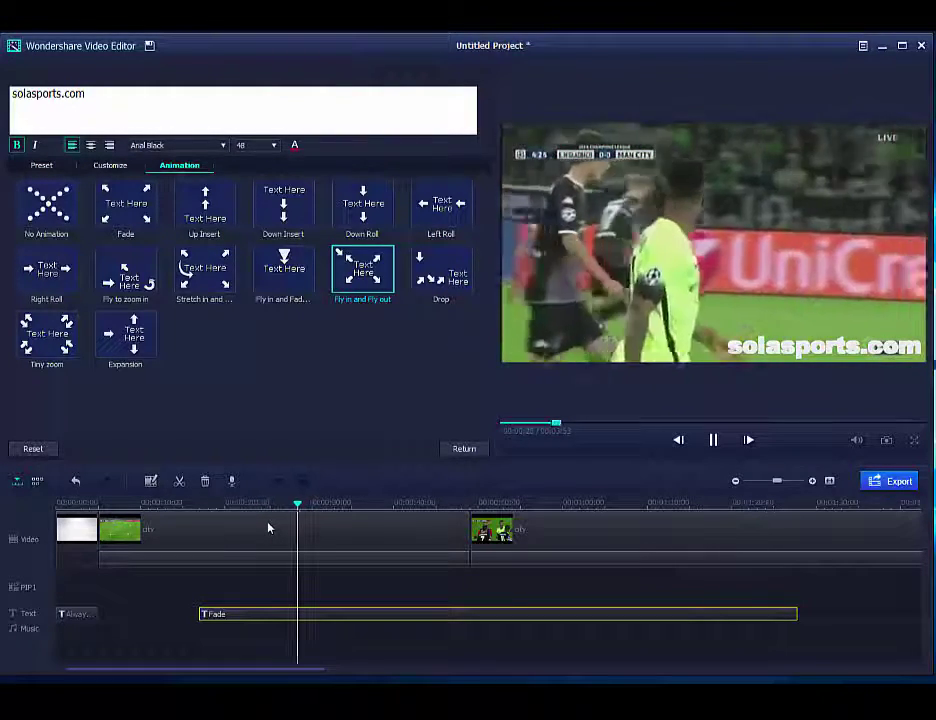
pyautogui.press('space')
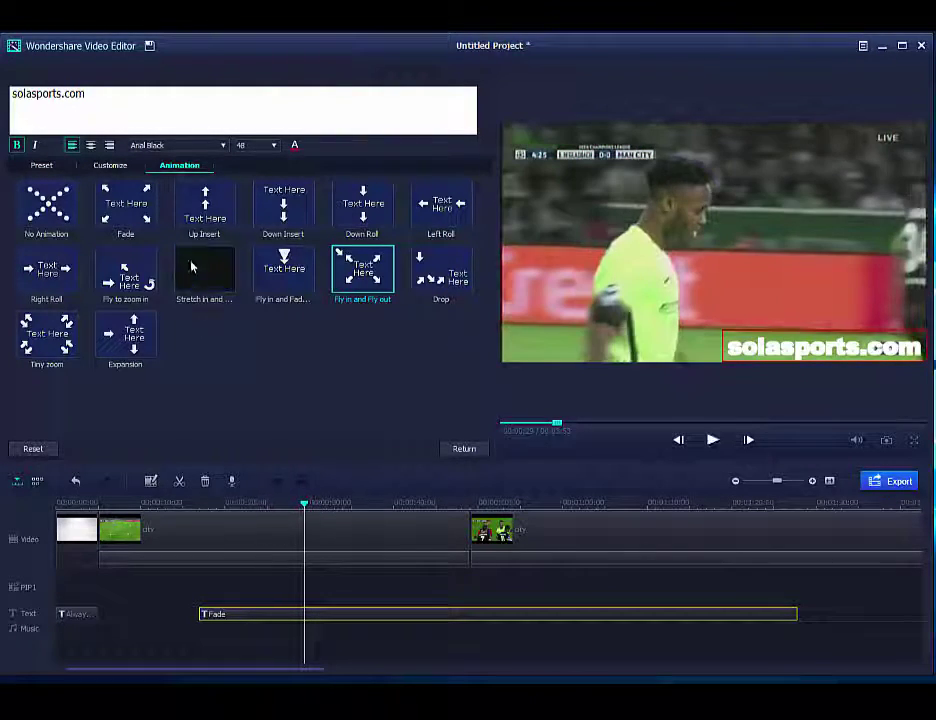
# Step: Apply the Fly in and Fade animation to the solasports.com text, return the playhead to about 00:00:11 and leave text editing
pyautogui.click(135, 213)
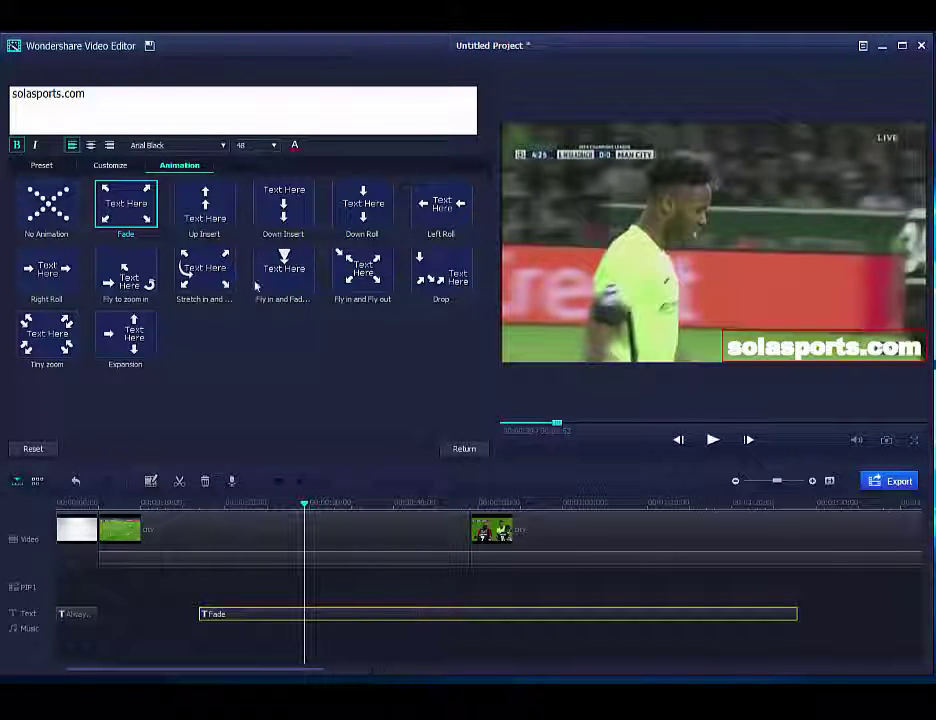
pyautogui.click(272, 270)
pyautogui.moveTo(309, 509); pyautogui.dragTo(300, 541)
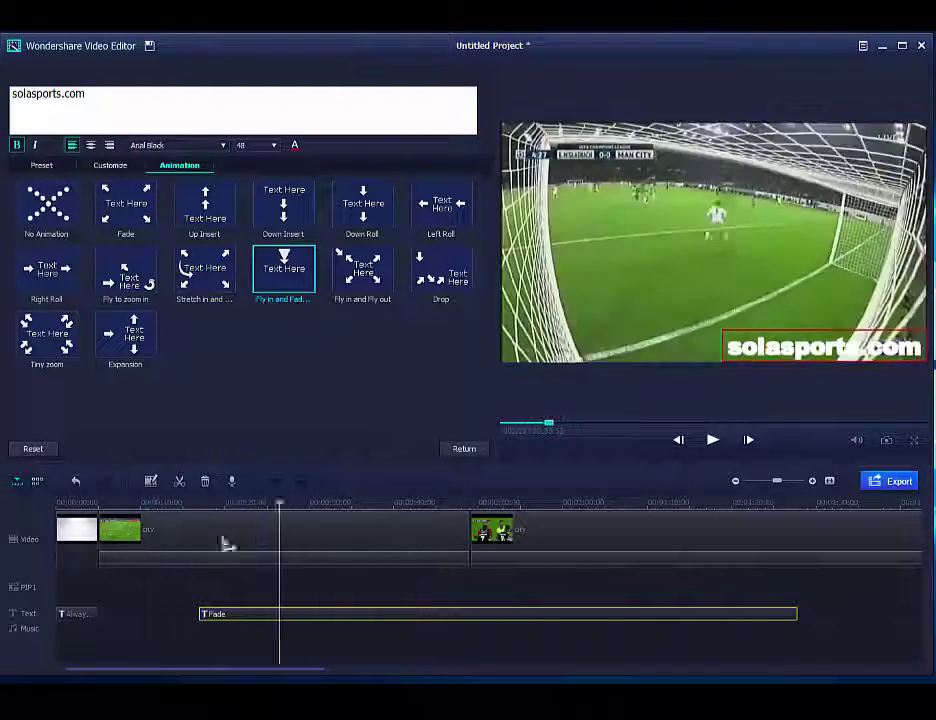
pyautogui.click(155, 556)
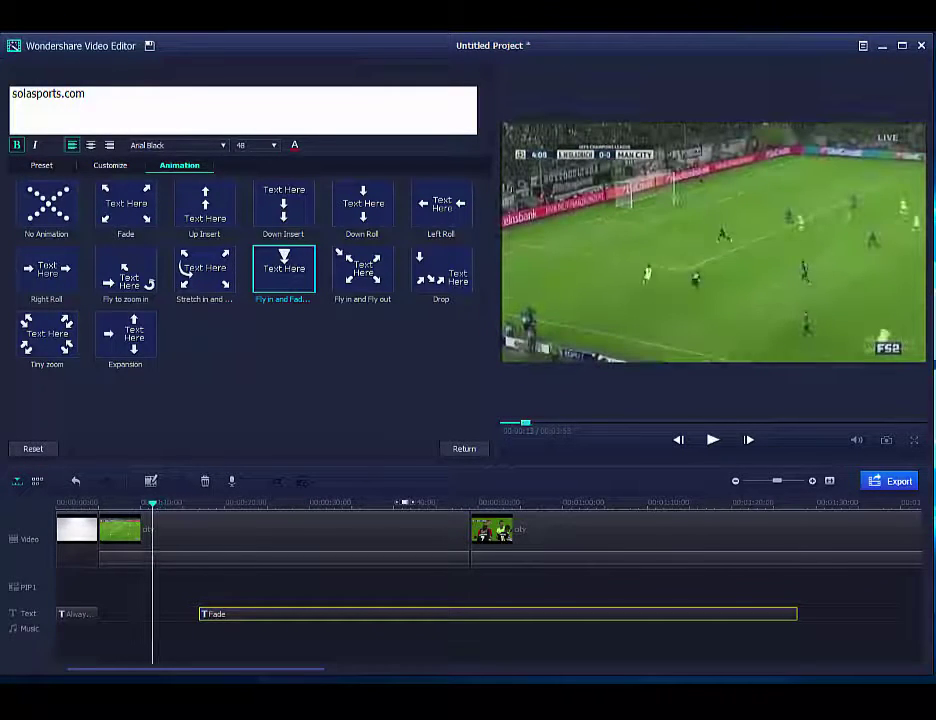
pyautogui.click(465, 450)
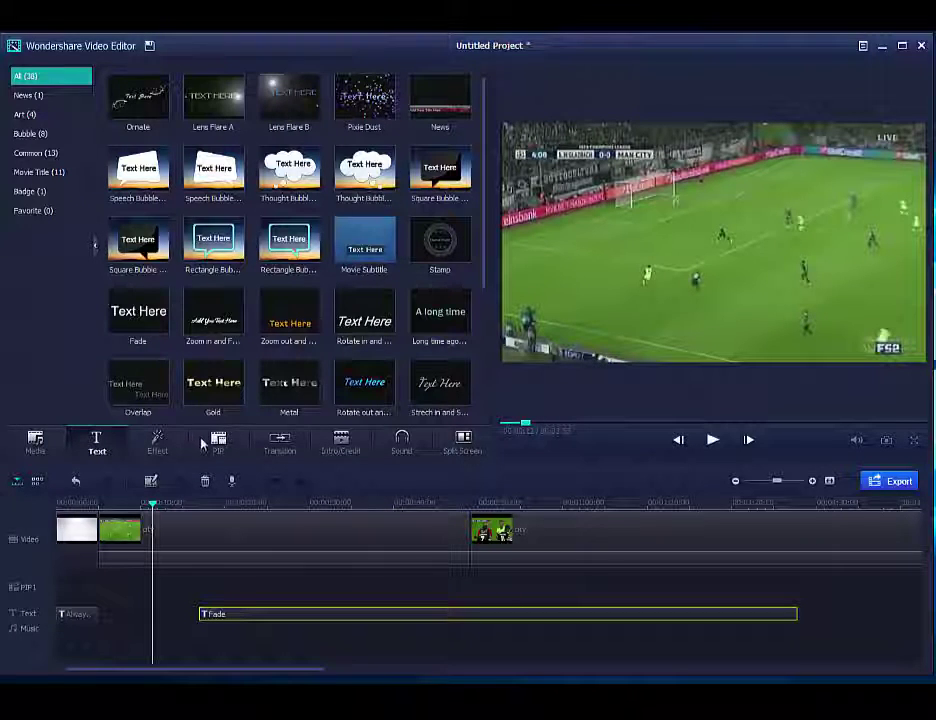
# Step: Add the FocusColor effect over the city clip at about 00:00:11
pyautogui.click(157, 443)
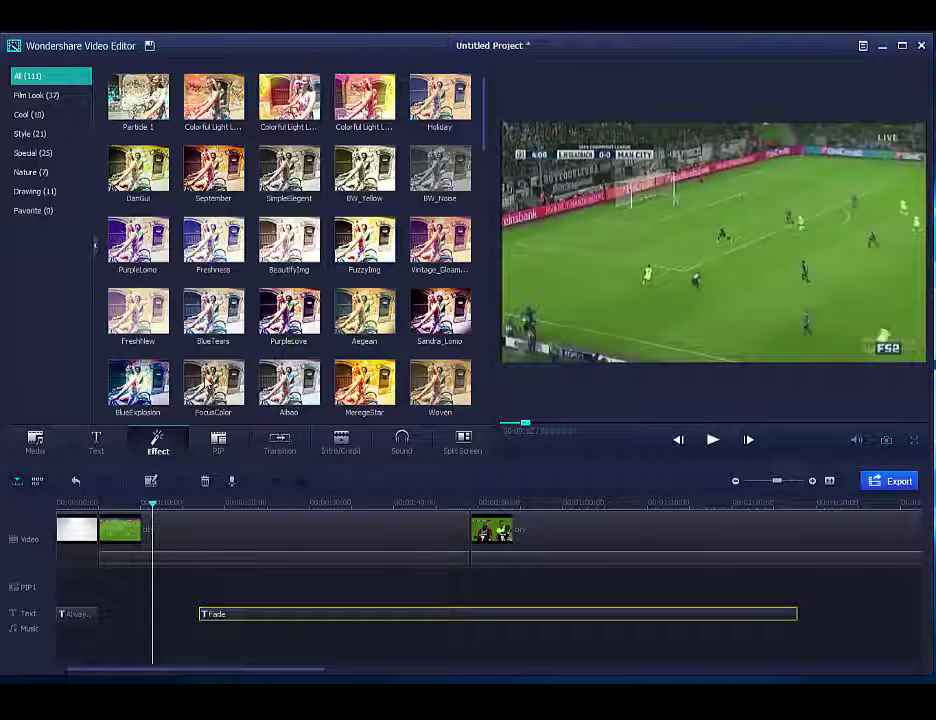
pyautogui.rightClick(212, 372)
pyautogui.click(222, 386)
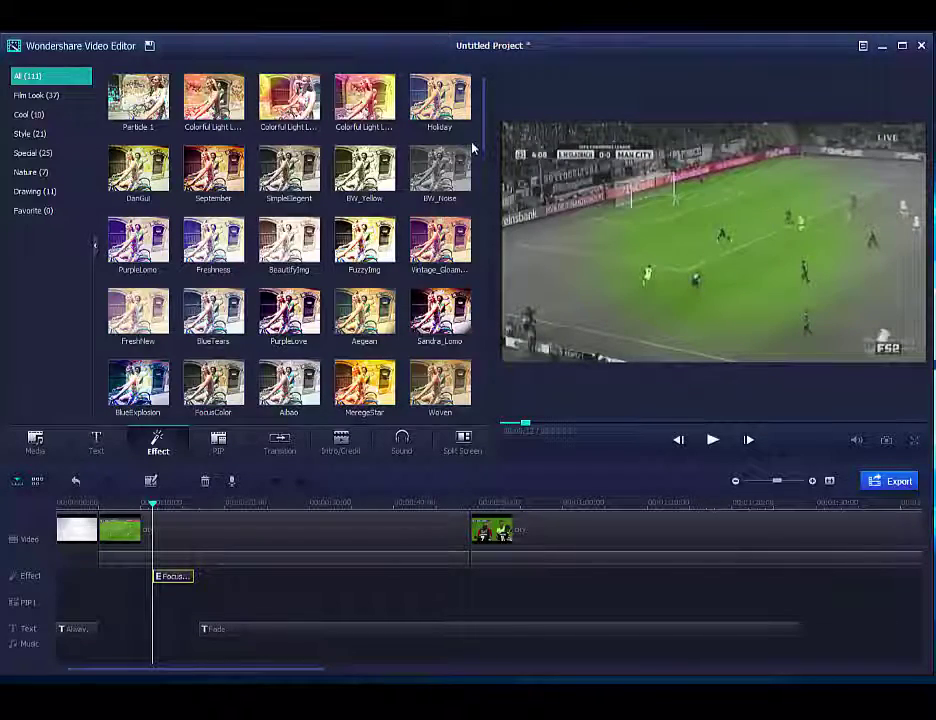
# Step: Replace the FocusColor effect with the SketchB effect at about 00:00:11
pyautogui.moveTo(483, 143); pyautogui.dragTo(476, 377)
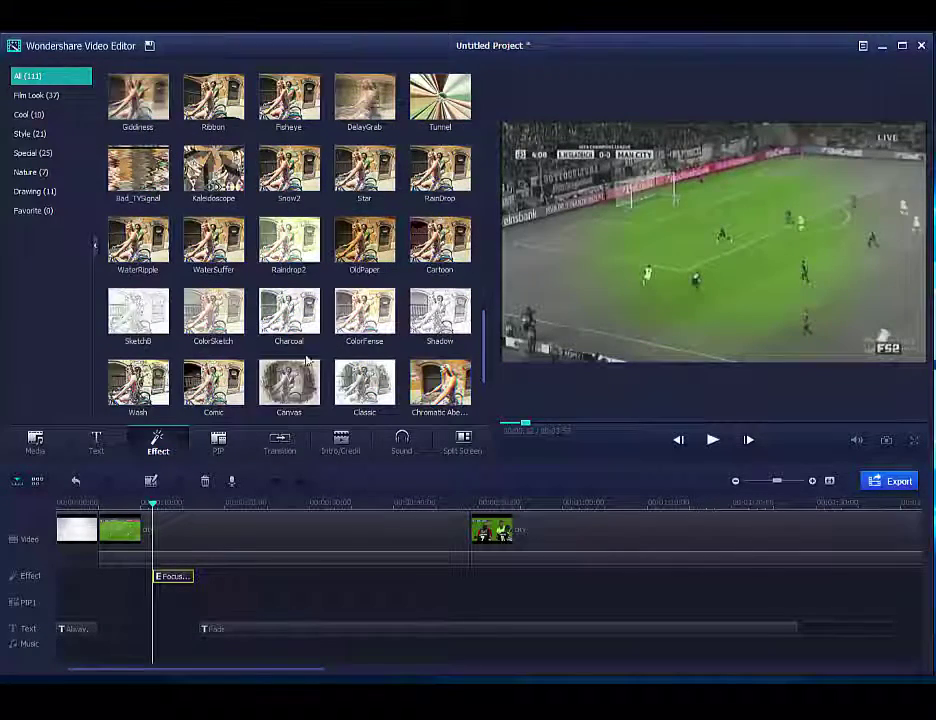
pyautogui.rightClick(148, 325)
pyautogui.click(172, 312)
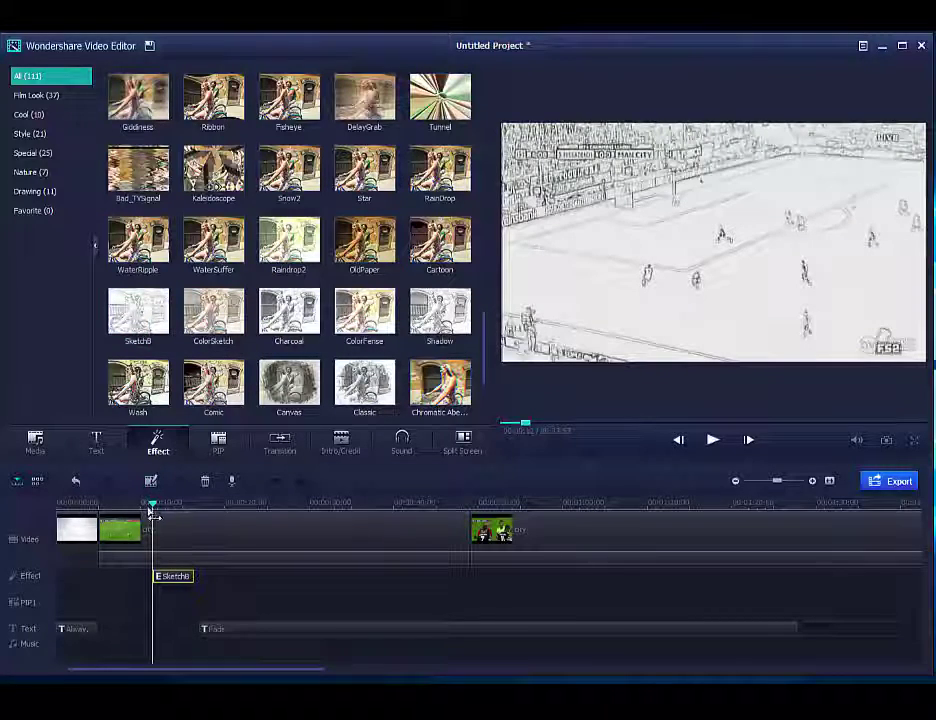
# Step: Place the playhead at about 00:00:17 and add the Valentine-11 picture-in-picture image to the PIP1 track
pyautogui.moveTo(153, 507)
pyautogui.mouseDown()
pyautogui.moveTo(288, 508)
pyautogui.moveTo(138, 511)
pyautogui.moveTo(215, 506)
pyautogui.moveTo(202, 507)
pyautogui.mouseUp()
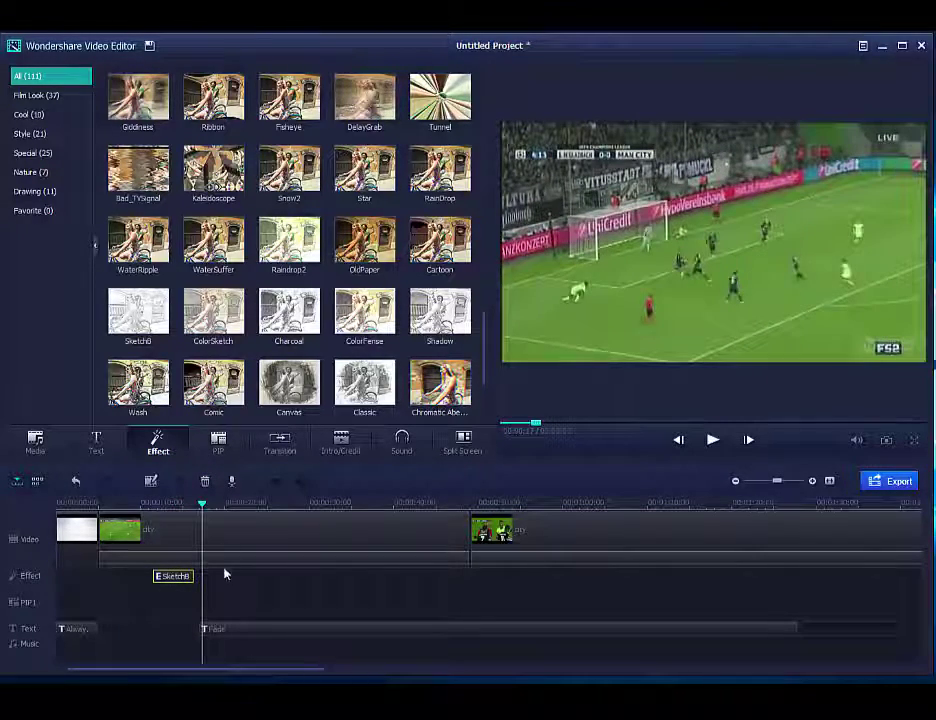
pyautogui.click(219, 448)
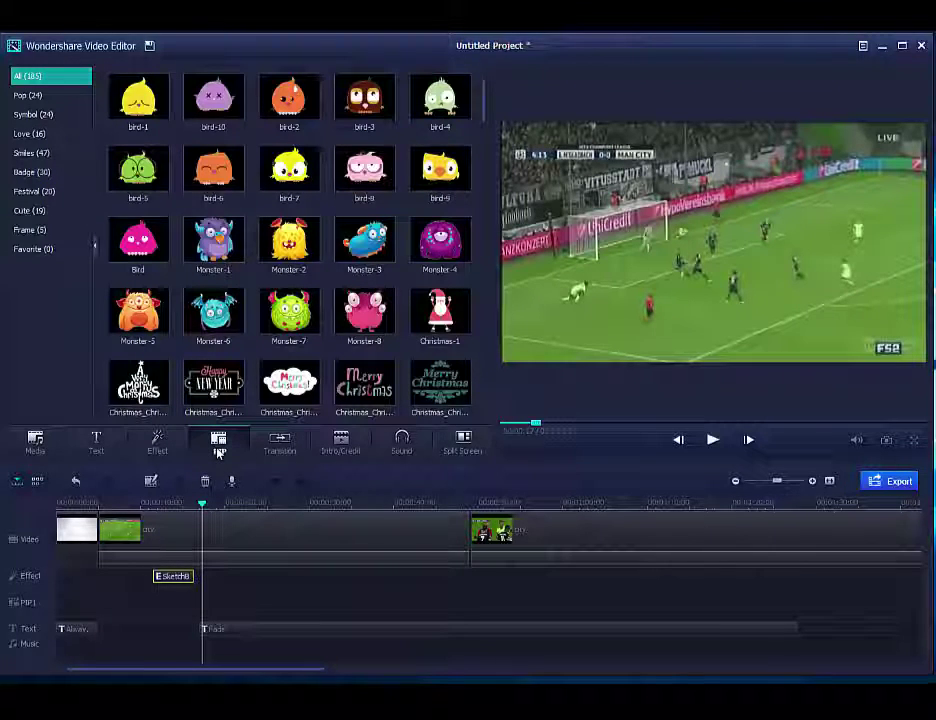
pyautogui.moveTo(485, 108); pyautogui.dragTo(487, 150)
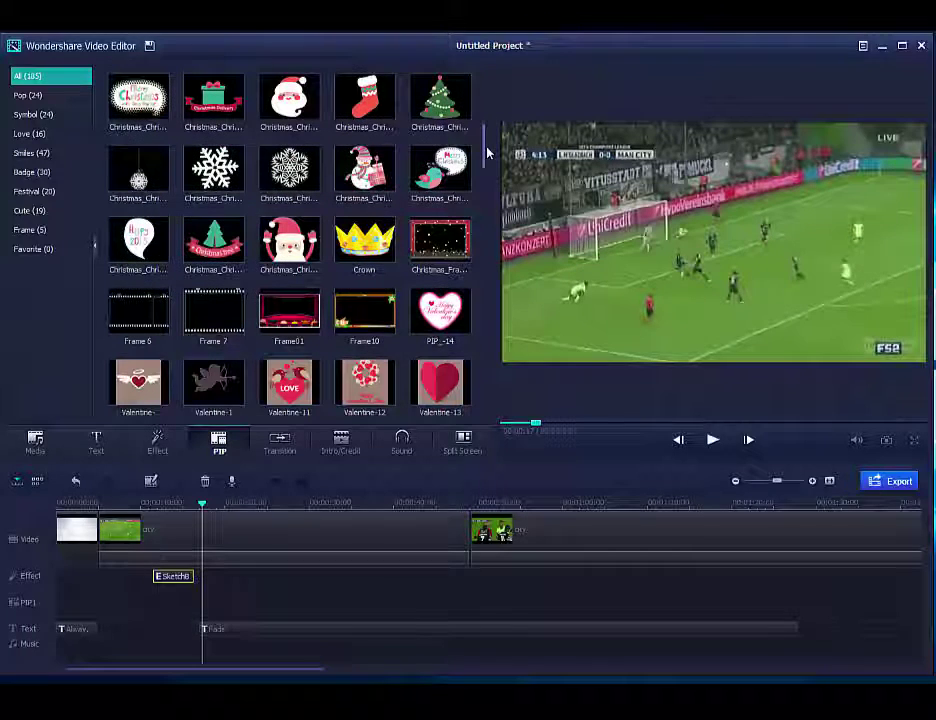
pyautogui.click(287, 389)
pyautogui.rightClick(290, 386)
pyautogui.click(315, 392)
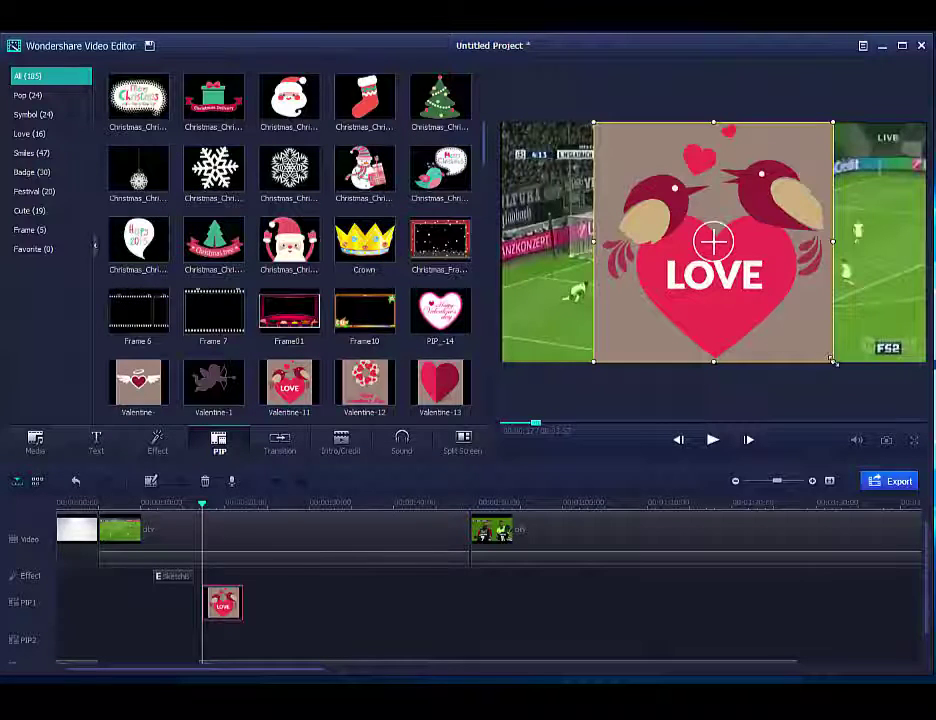
# Step: Shrink the Valentine-11 image and move it to the upper-right corner of the video frame, below the LIVE label
pyautogui.moveTo(833, 361); pyautogui.dragTo(727, 257)
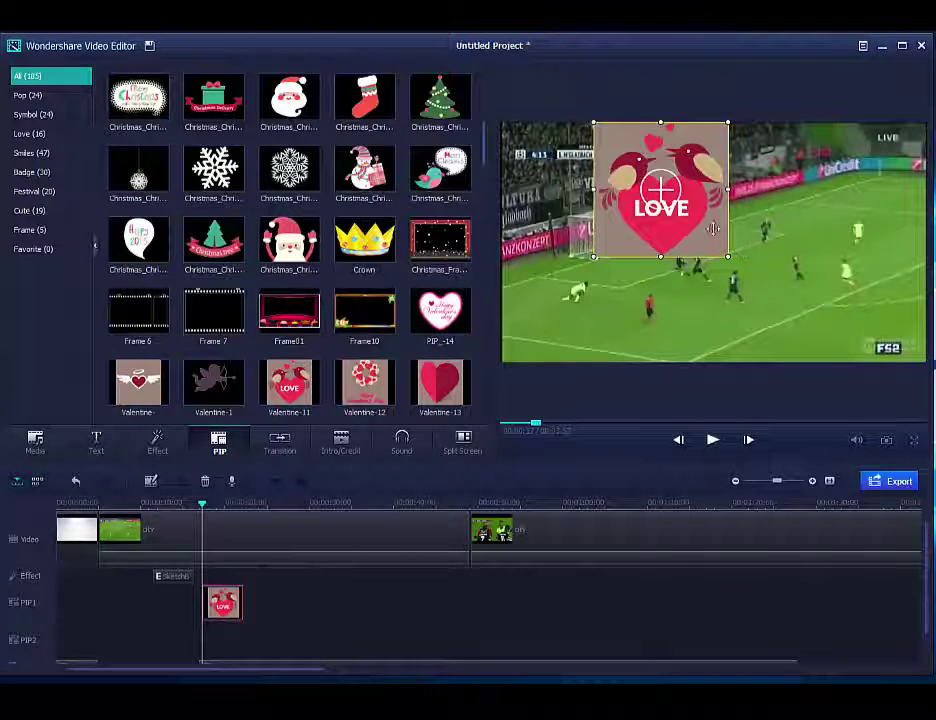
pyautogui.moveTo(660, 188); pyautogui.dragTo(824, 211)
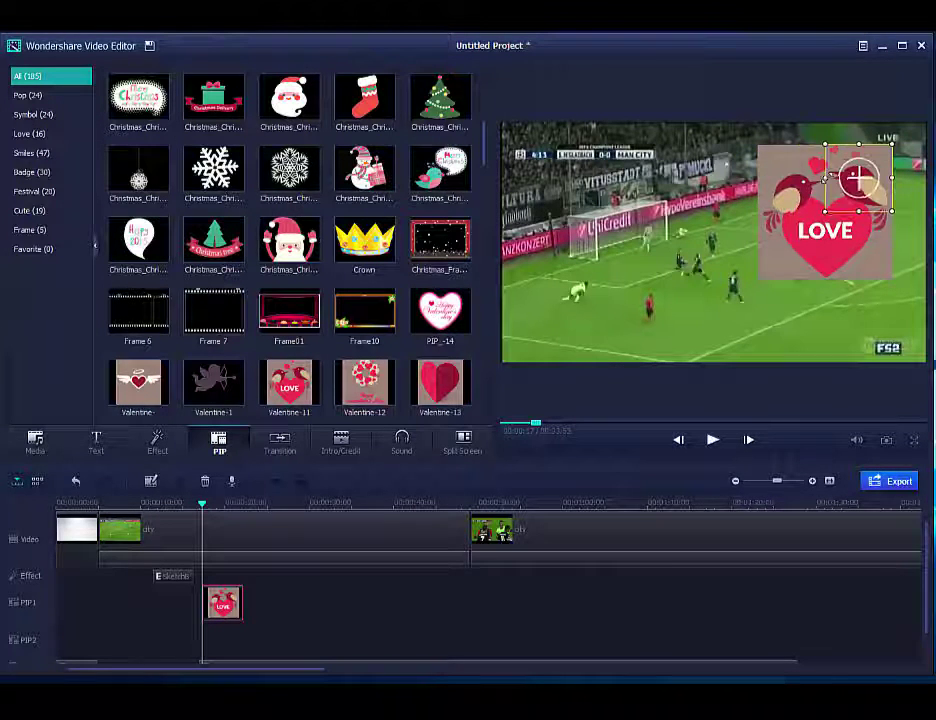
pyautogui.moveTo(757, 279); pyautogui.dragTo(826, 211)
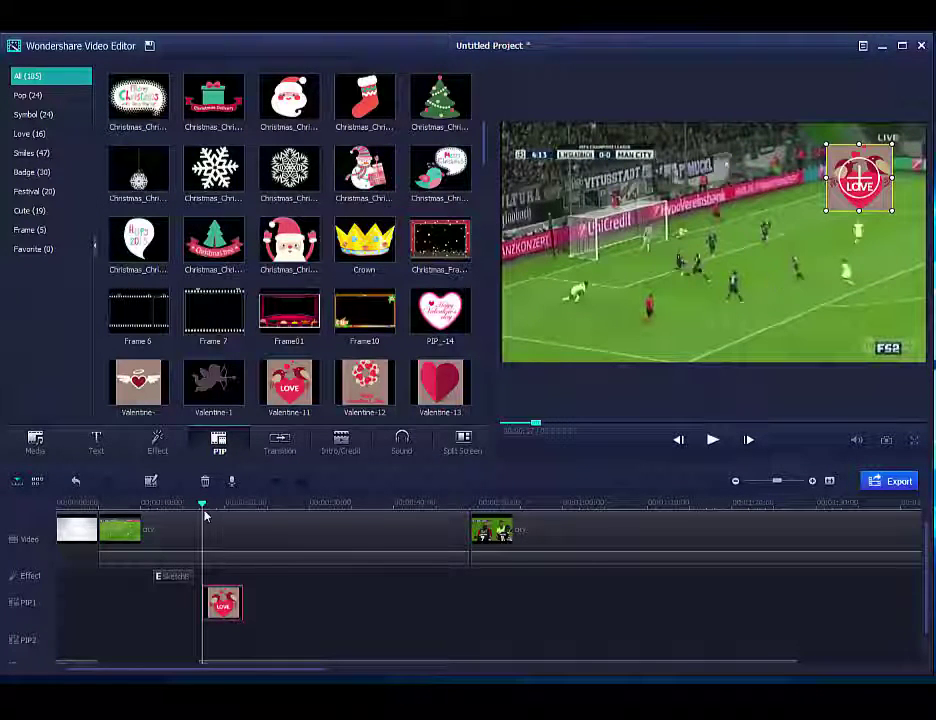
# Step: Play the video from shortly before the Valentine-11 image to check its overlay, and browse the remaining picture-in-picture graphics
pyautogui.moveTo(203, 505); pyautogui.dragTo(174, 505)
pyautogui.press('space')
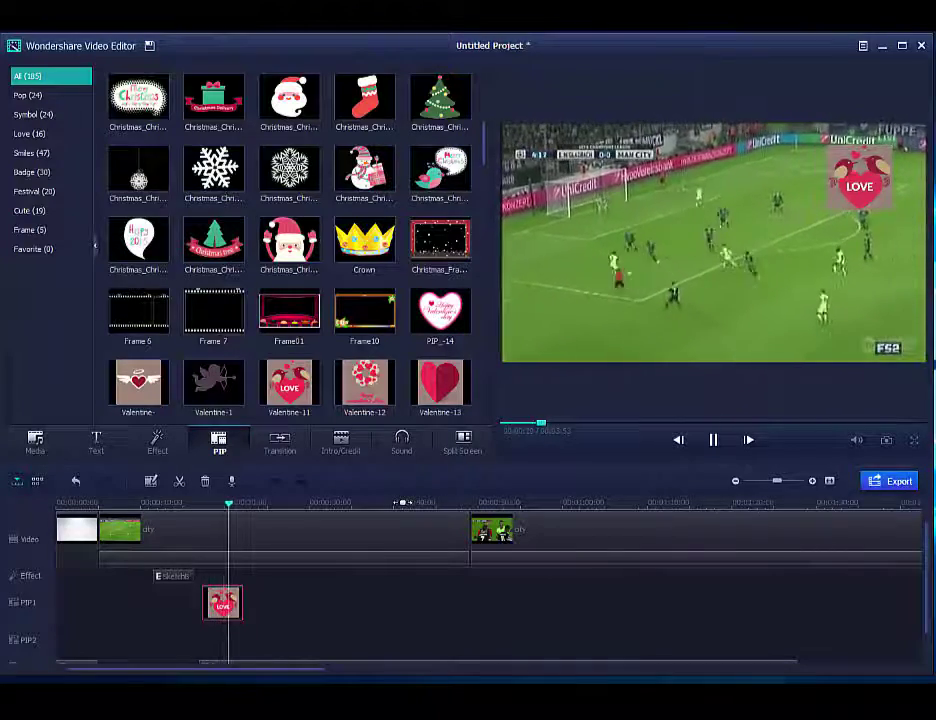
pyautogui.press('space')
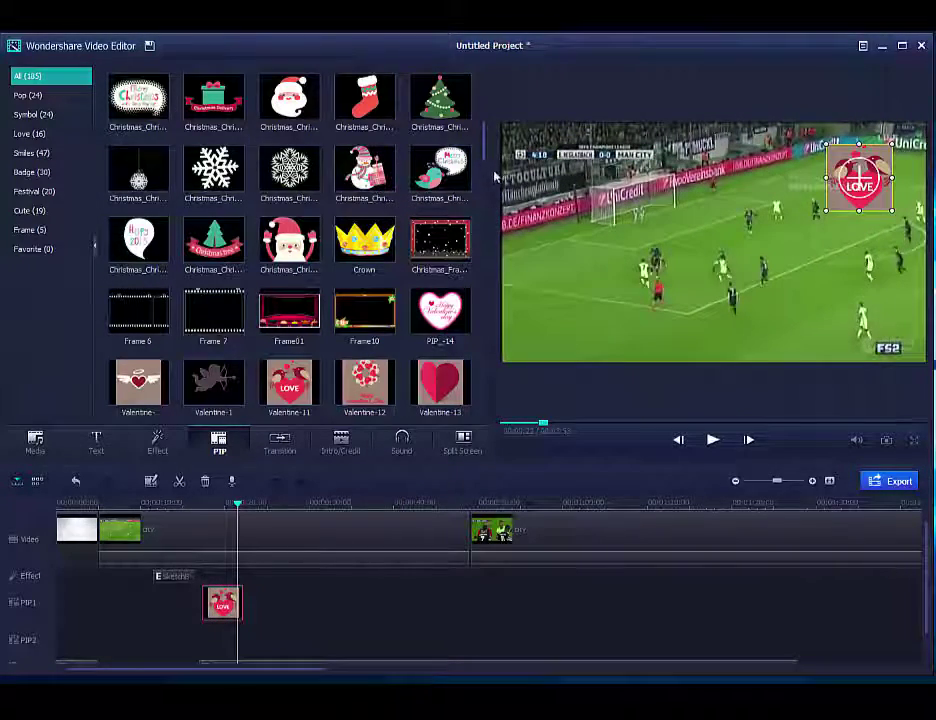
pyautogui.moveTo(484, 143)
pyautogui.mouseDown()
pyautogui.moveTo(490, 204)
pyautogui.moveTo(467, 342)
pyautogui.mouseUp()
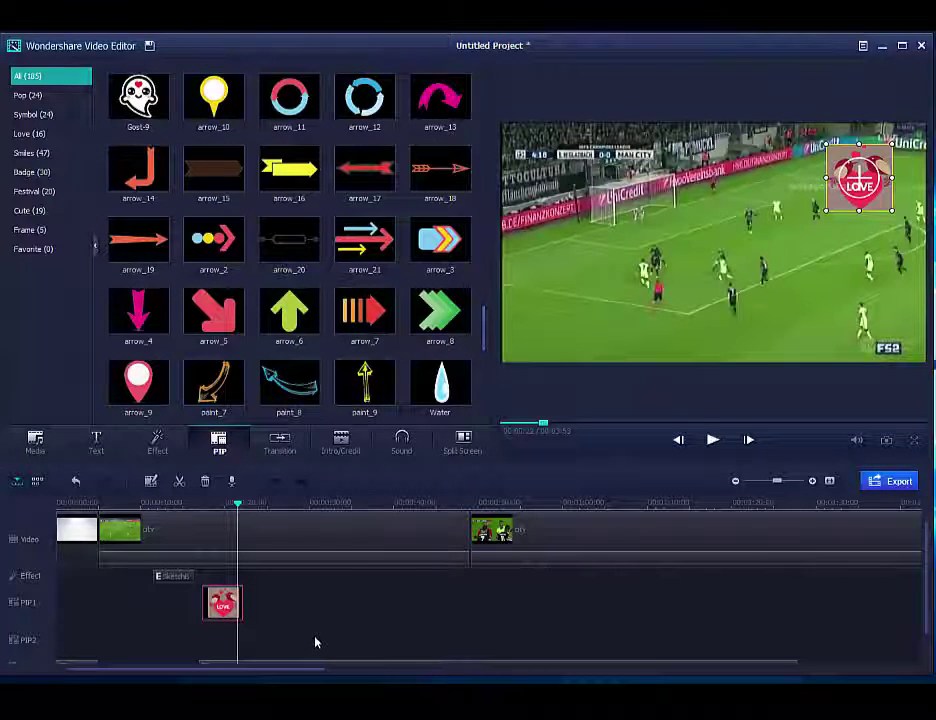
# Step: Add the Deposit_up transition between the two city clips and play it back
pyautogui.click(281, 448)
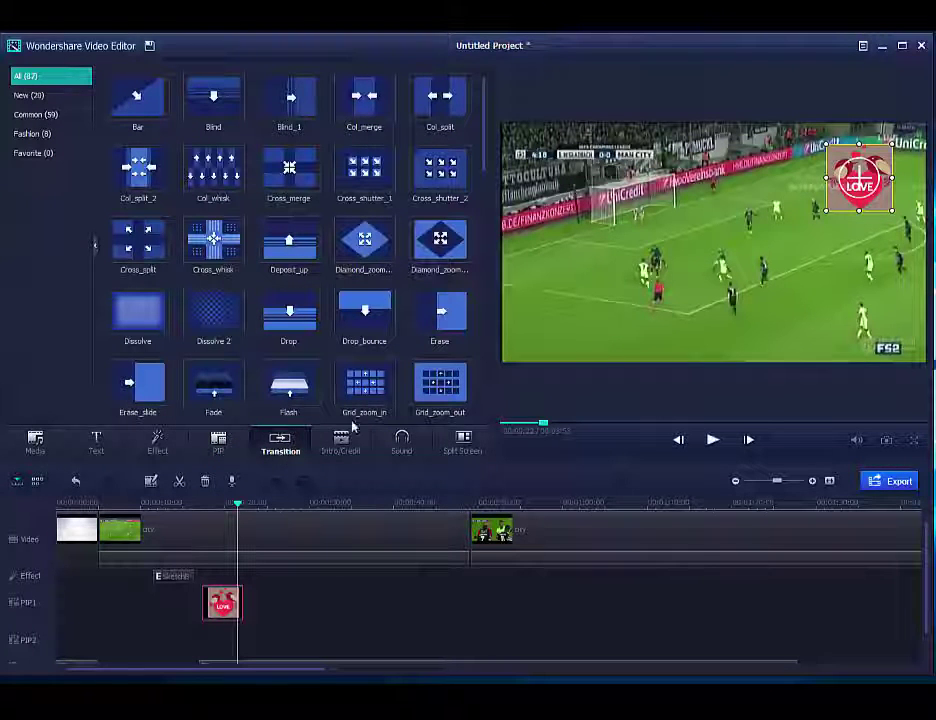
pyautogui.rightClick(292, 250)
pyautogui.click(313, 259)
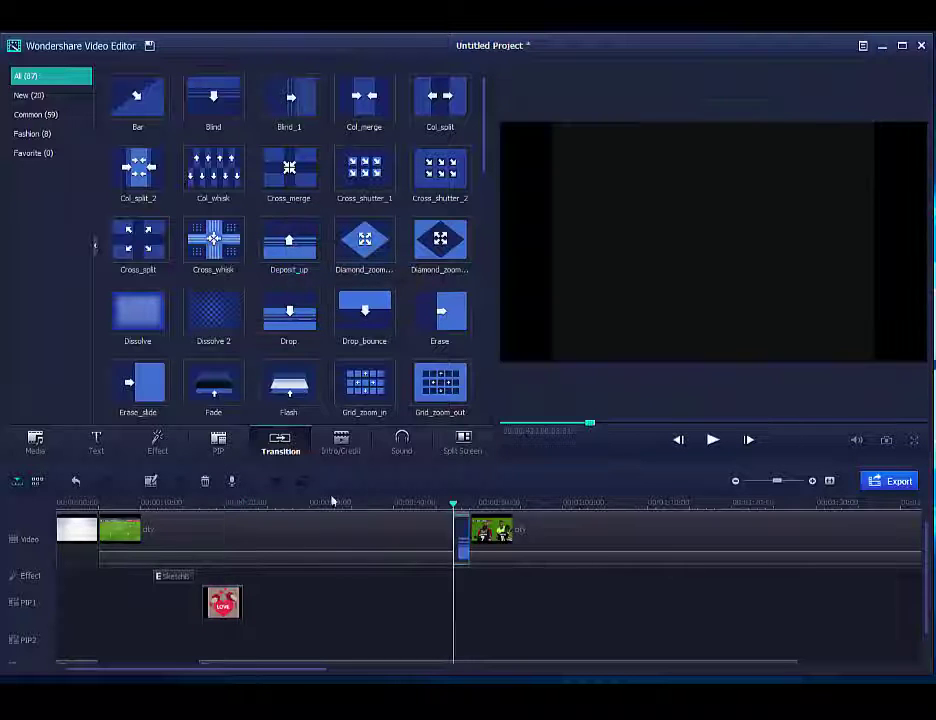
pyautogui.moveTo(453, 508); pyautogui.dragTo(428, 505)
pyautogui.press('space')
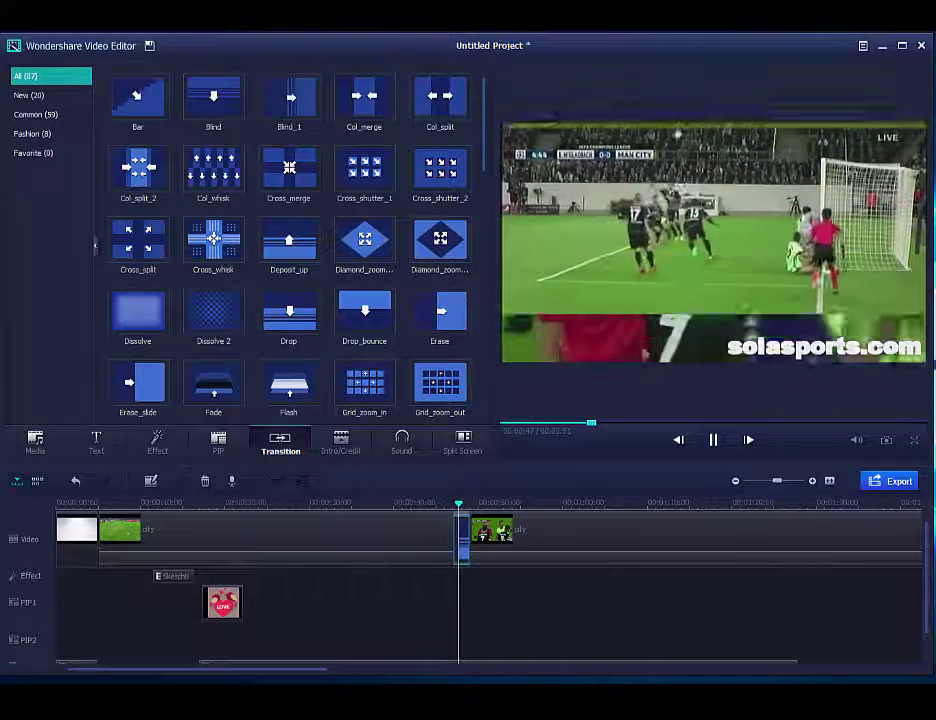
pyautogui.press('space')
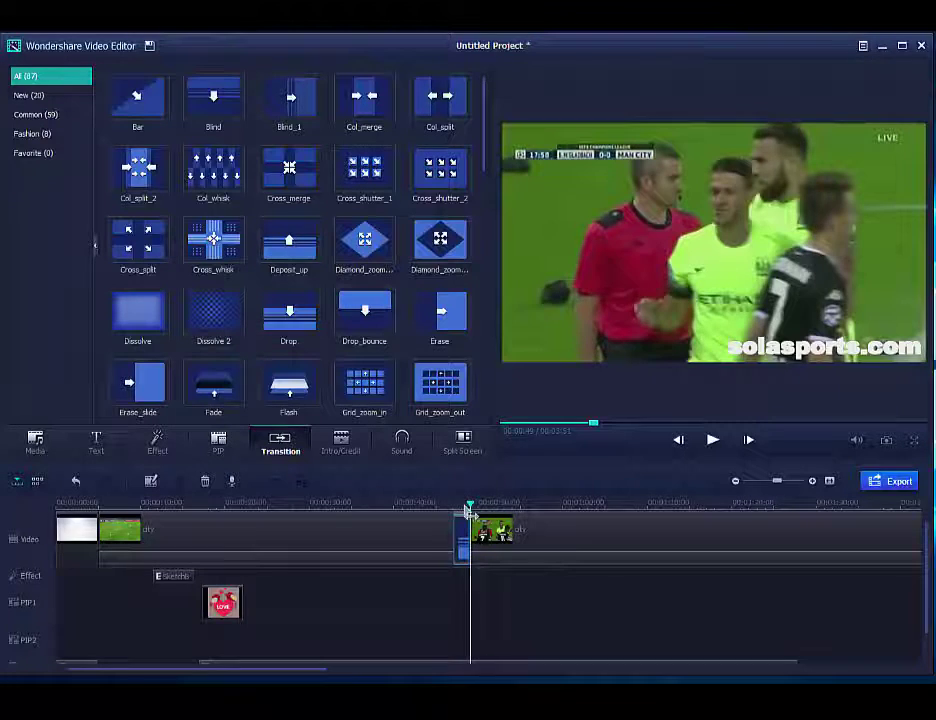
# Step: Replace the transition between the two city clips with Fade and play it back
pyautogui.moveTo(476, 513); pyautogui.dragTo(345, 521)
pyautogui.rightClick(213, 383)
pyautogui.click(230, 394)
pyautogui.press('space')
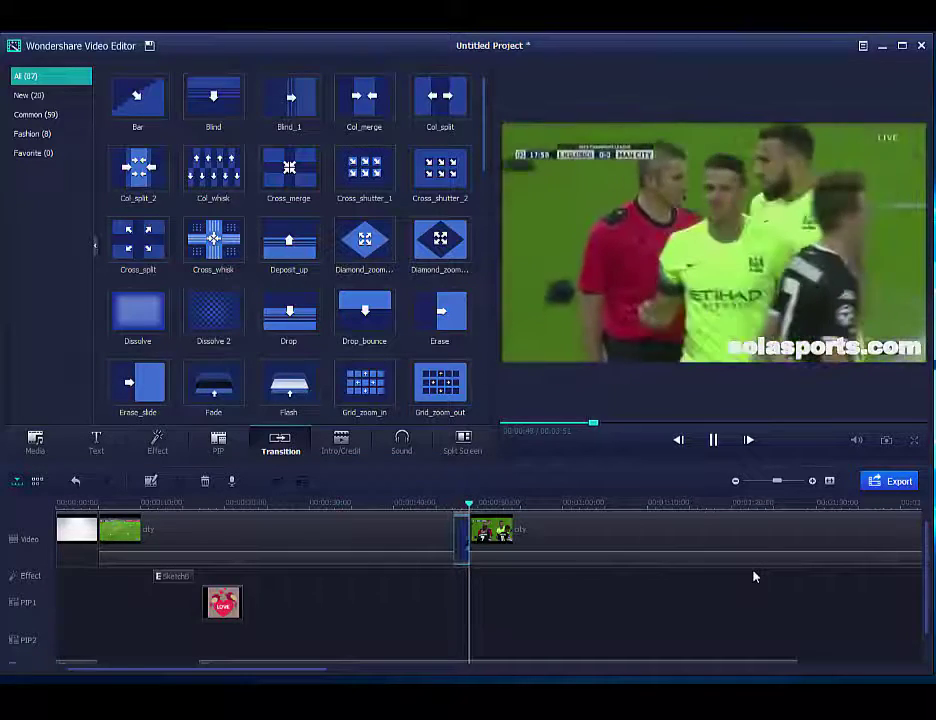
pyautogui.press('space')
# Step: Replace the Fade transition between the two city clips with Cross_shutter_2 and play it back
pyautogui.click(360, 515)
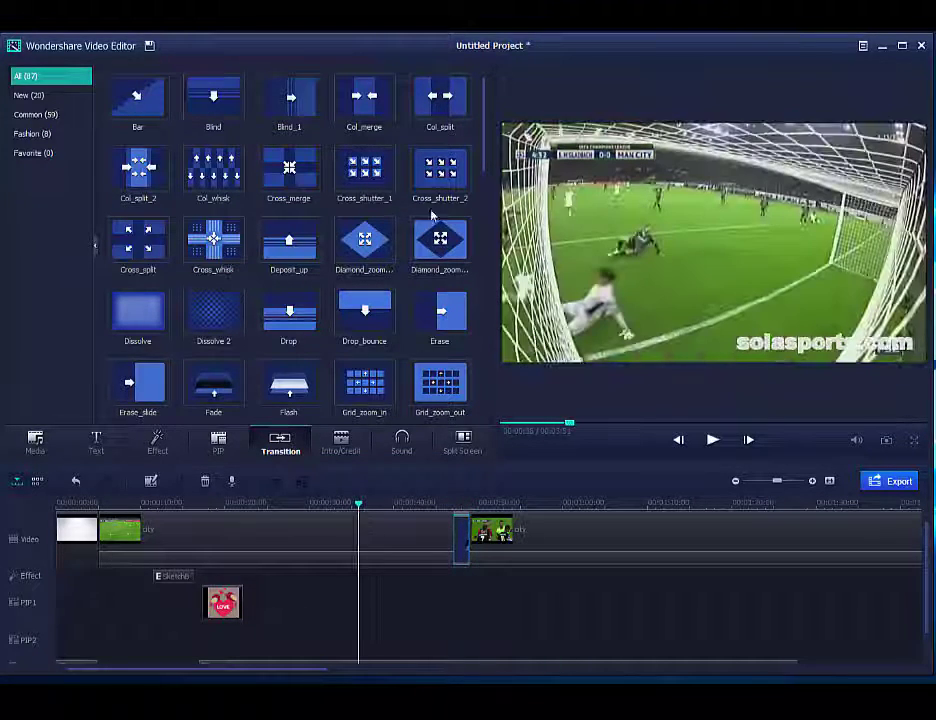
pyautogui.click(436, 166)
pyautogui.rightClick(432, 163)
pyautogui.click(455, 168)
pyautogui.press('space')
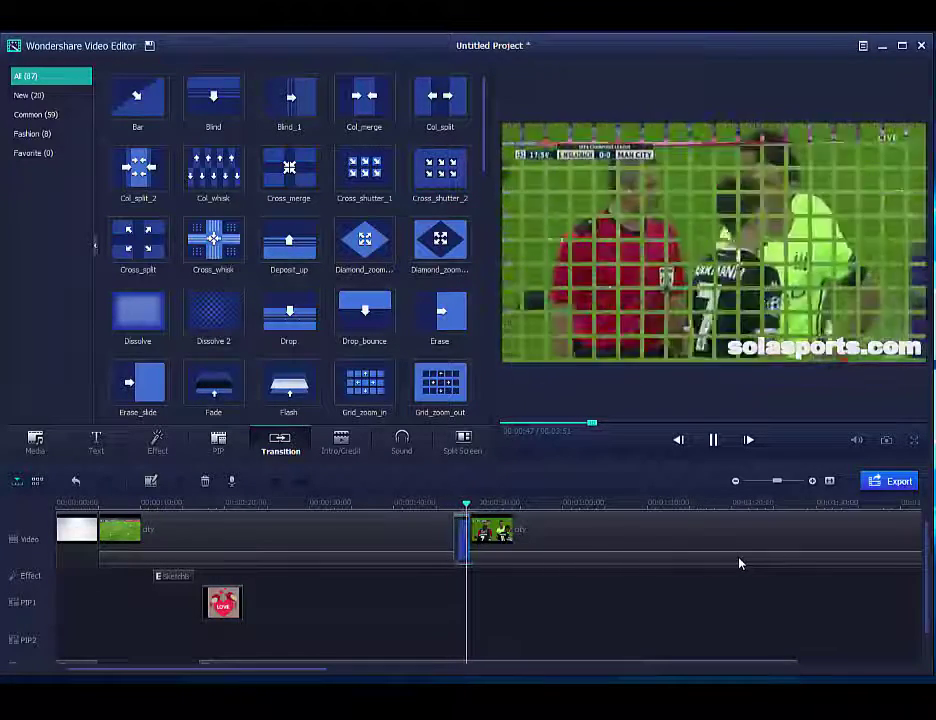
pyautogui.press('space')
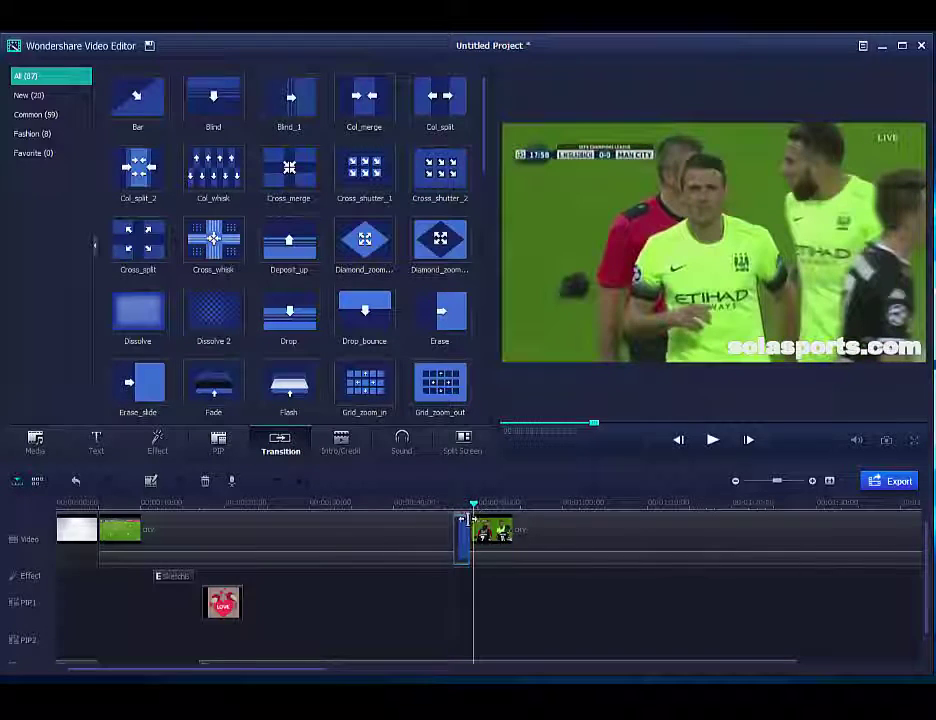
# Step: Replace the transition between the city clips with a Dissolve 2 transition between the intro and the first city clip, and play it back
pyautogui.click(472, 512)
pyautogui.moveTo(476, 510); pyautogui.dragTo(97, 532)
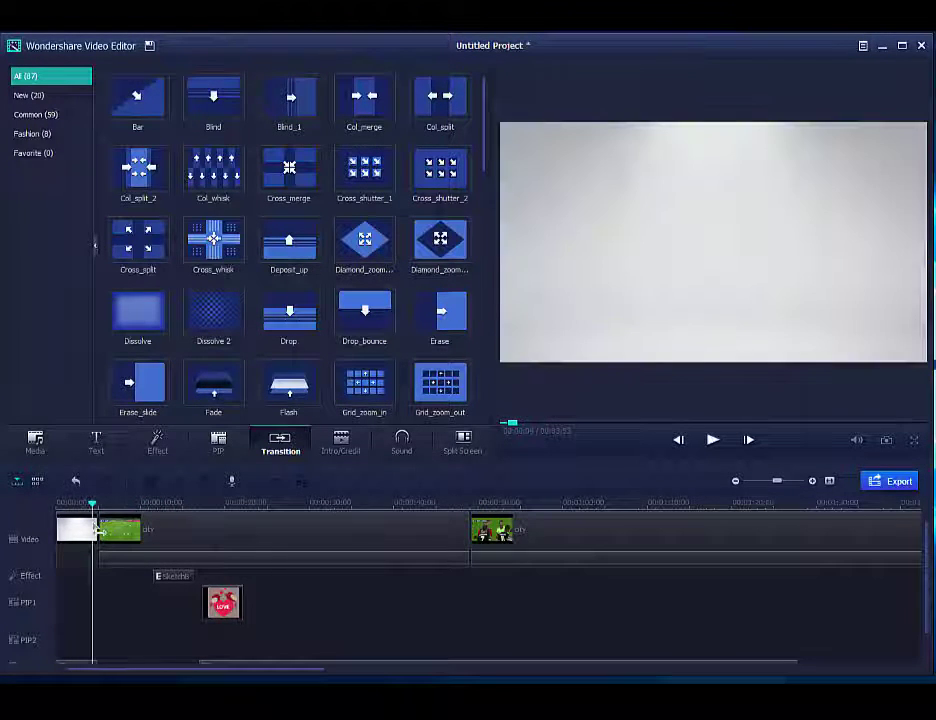
pyautogui.rightClick(217, 320)
pyautogui.click(245, 324)
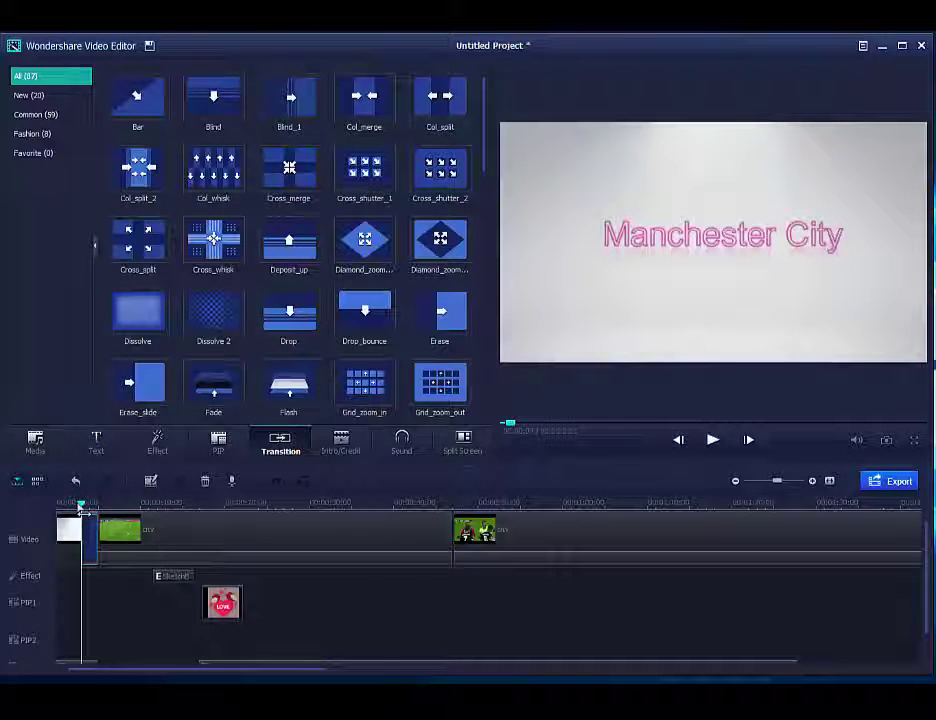
pyautogui.moveTo(83, 508); pyautogui.dragTo(70, 506)
pyautogui.press('space')
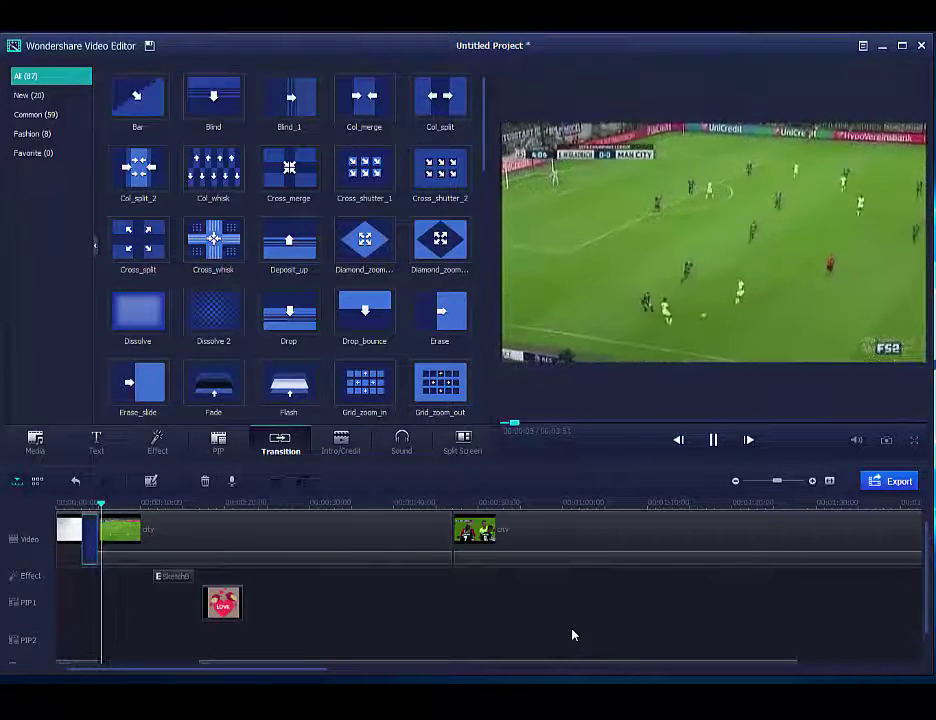
pyautogui.press('space')
# Step: Replace the Dissolve 2 transition with a sweep_clockwise transition between the two city clips and play it back
pyautogui.moveTo(485, 159); pyautogui.dragTo(484, 303)
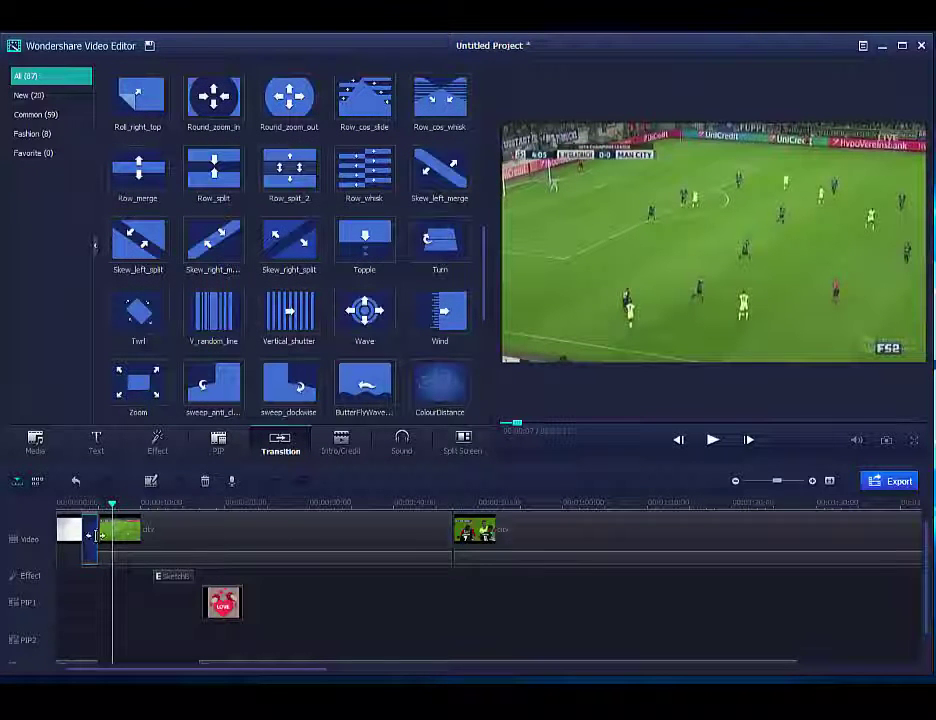
pyautogui.moveTo(97, 541); pyautogui.dragTo(95, 535)
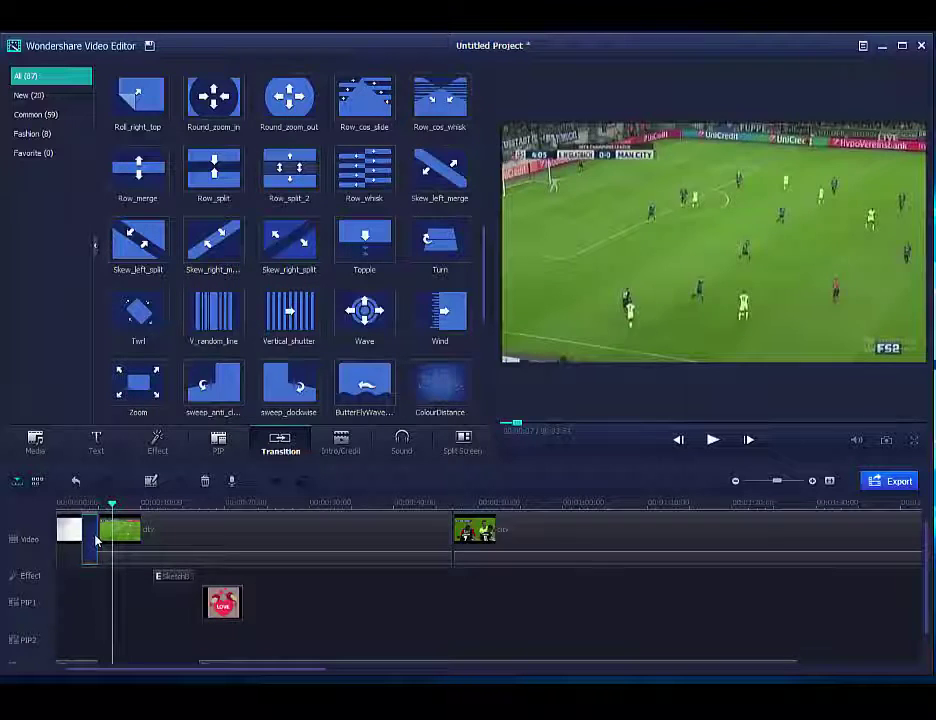
pyautogui.rightClick(290, 380)
pyautogui.click(320, 381)
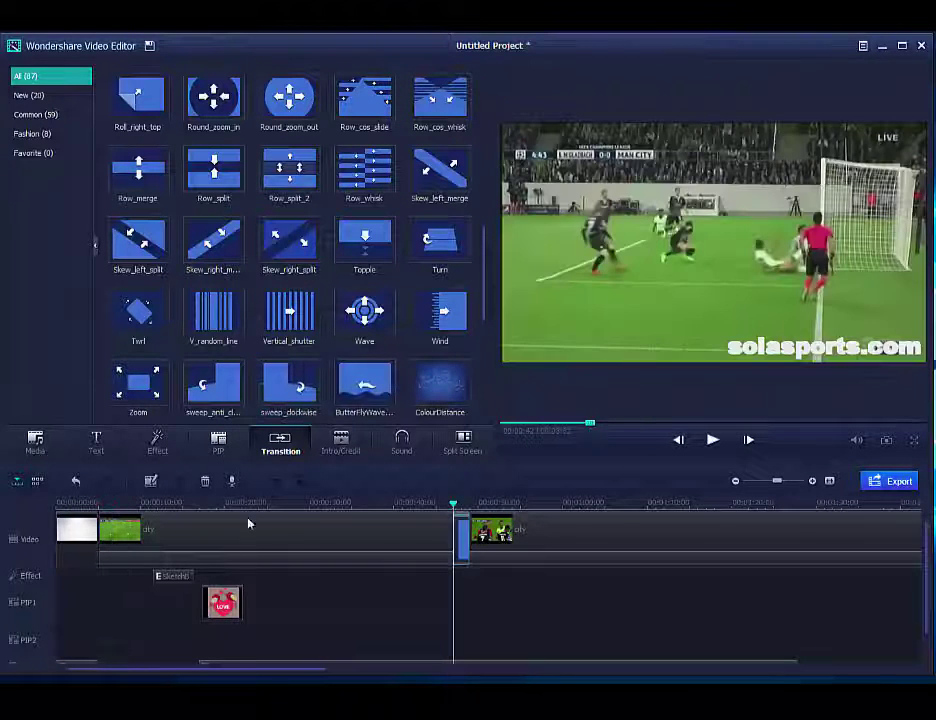
pyautogui.click(433, 503)
pyautogui.press('space')
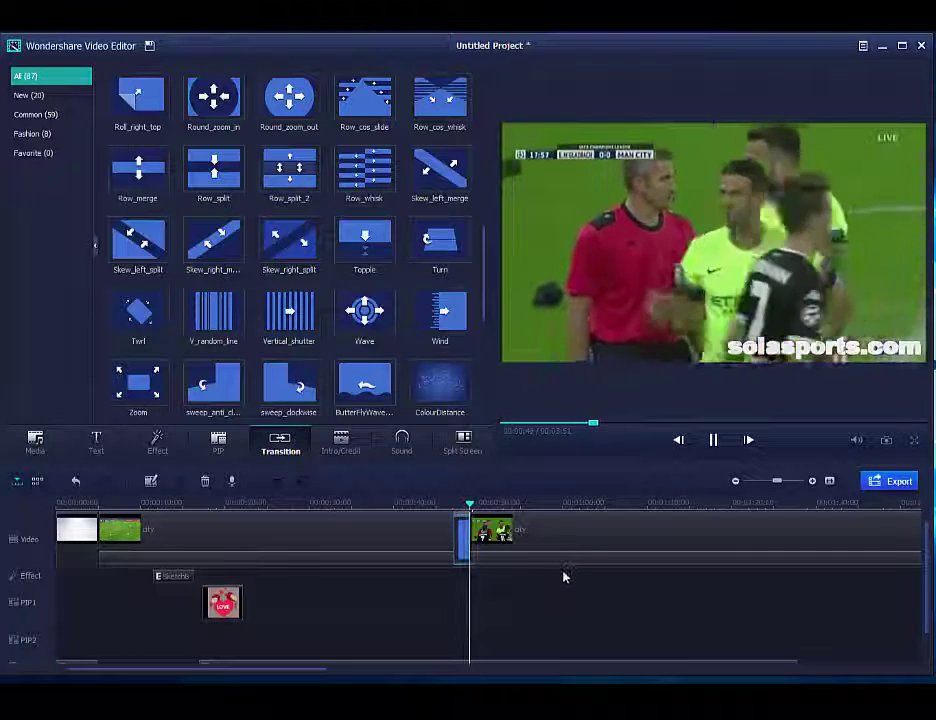
pyautogui.press('space')
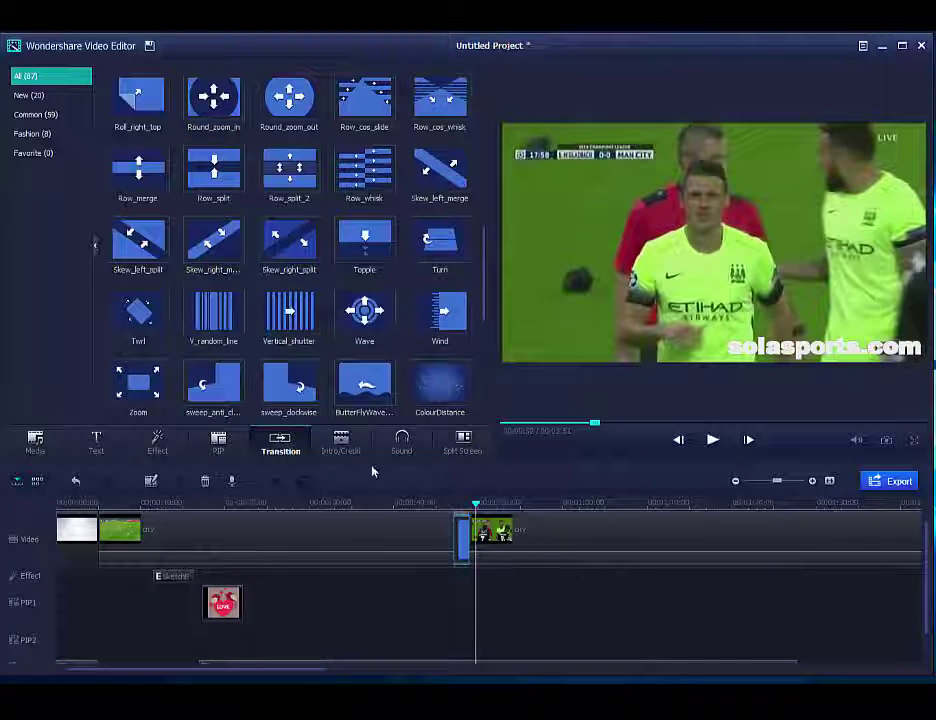
# Step: Preview the Horse sound effect from the sound library
pyautogui.click(400, 445)
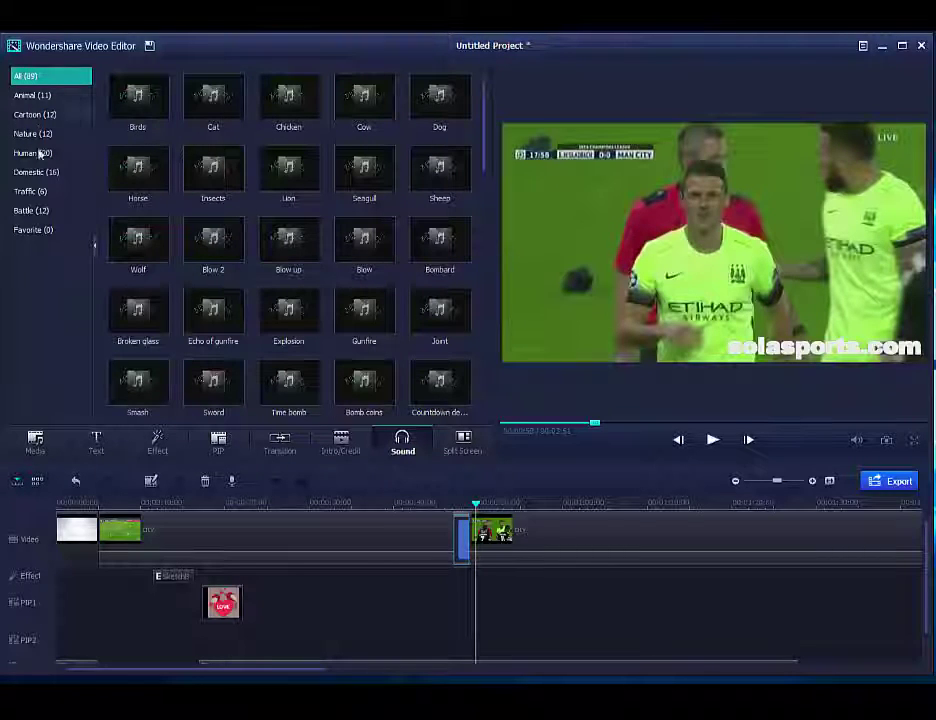
pyautogui.click(134, 177)
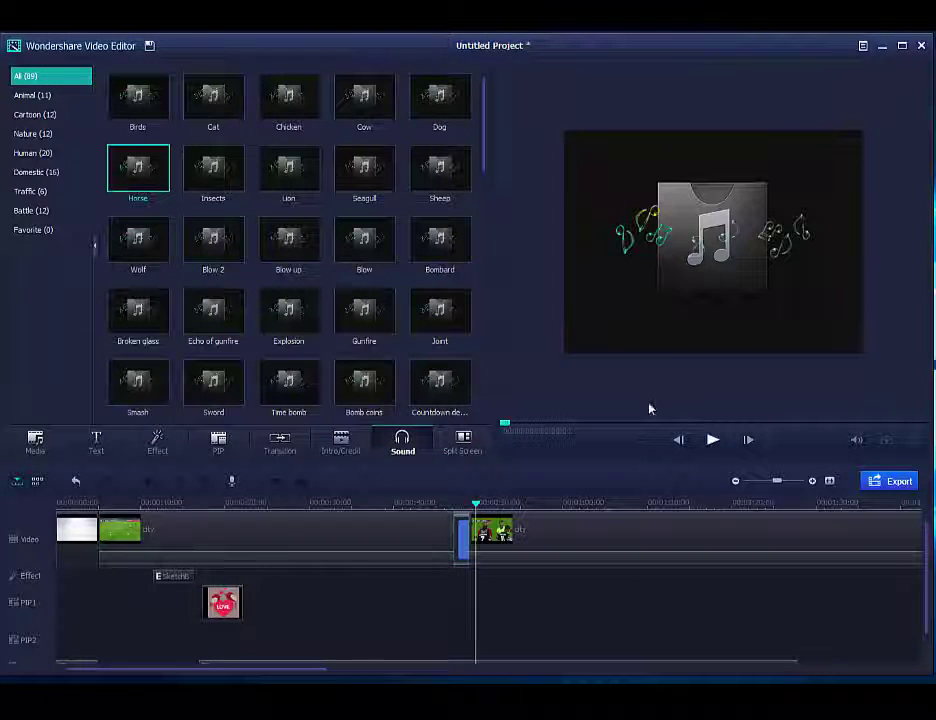
pyautogui.click(711, 441)
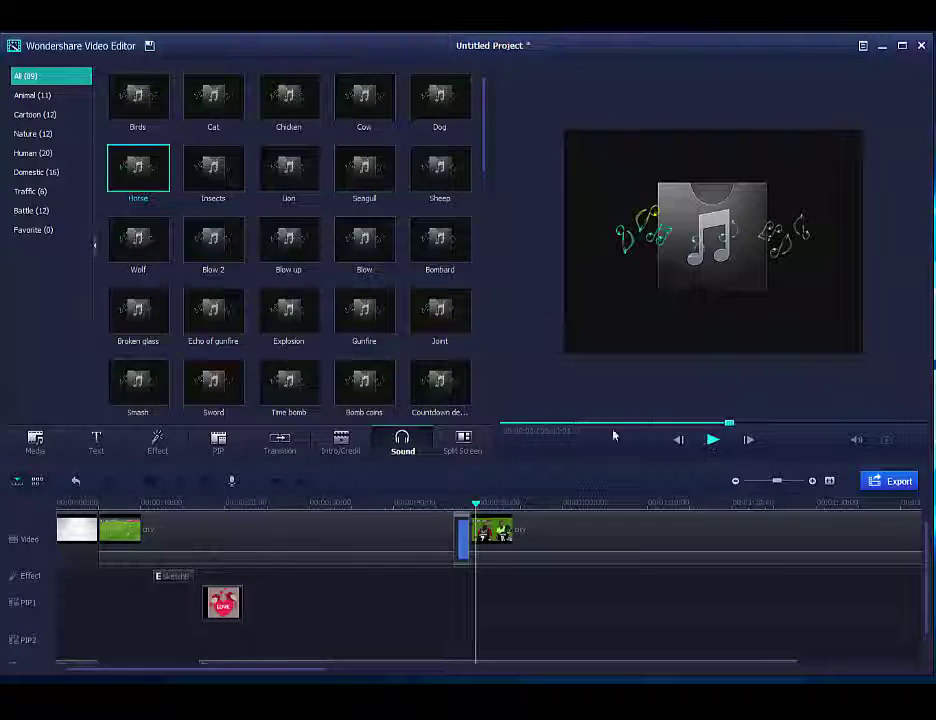
# Step: Add the Gunfire sound effect at about 00:00:50 and play back the section around it
pyautogui.click(359, 323)
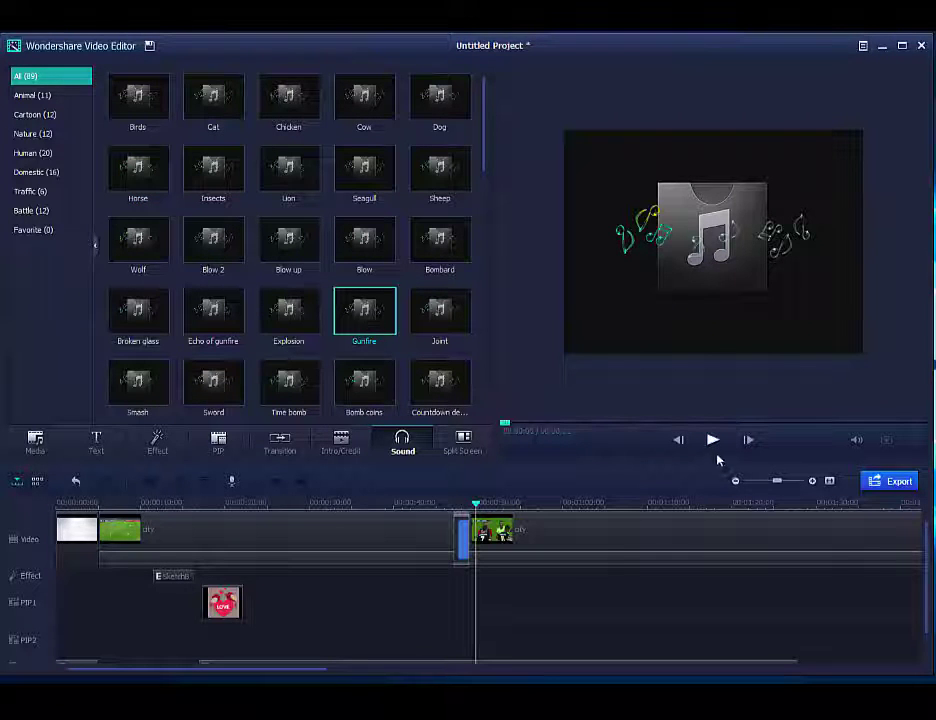
pyautogui.rightClick(367, 316)
pyautogui.click(397, 321)
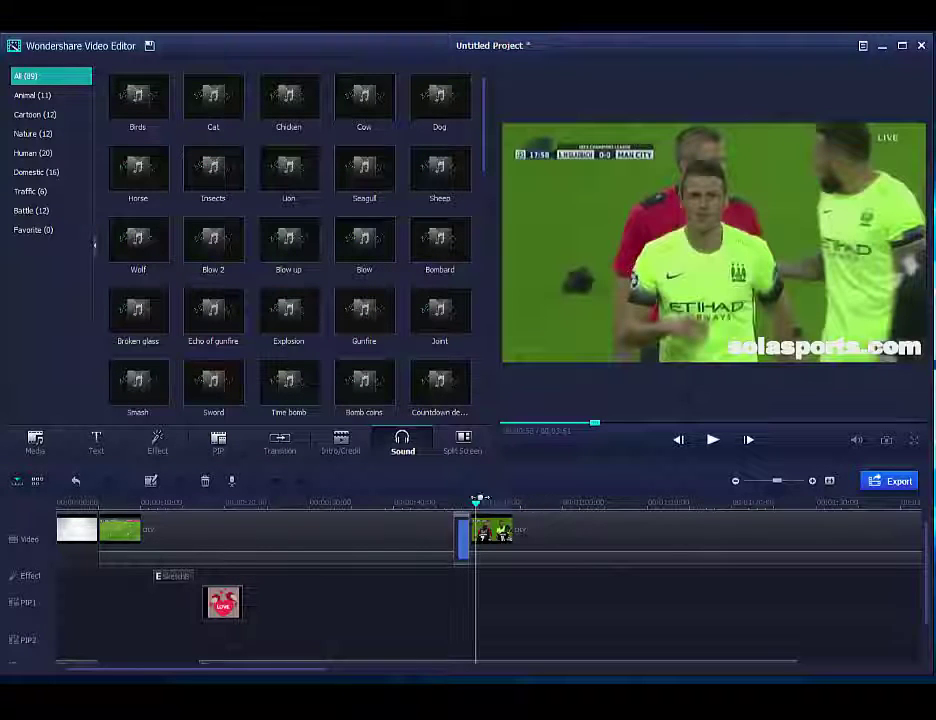
pyautogui.click(412, 501)
pyautogui.press('space')
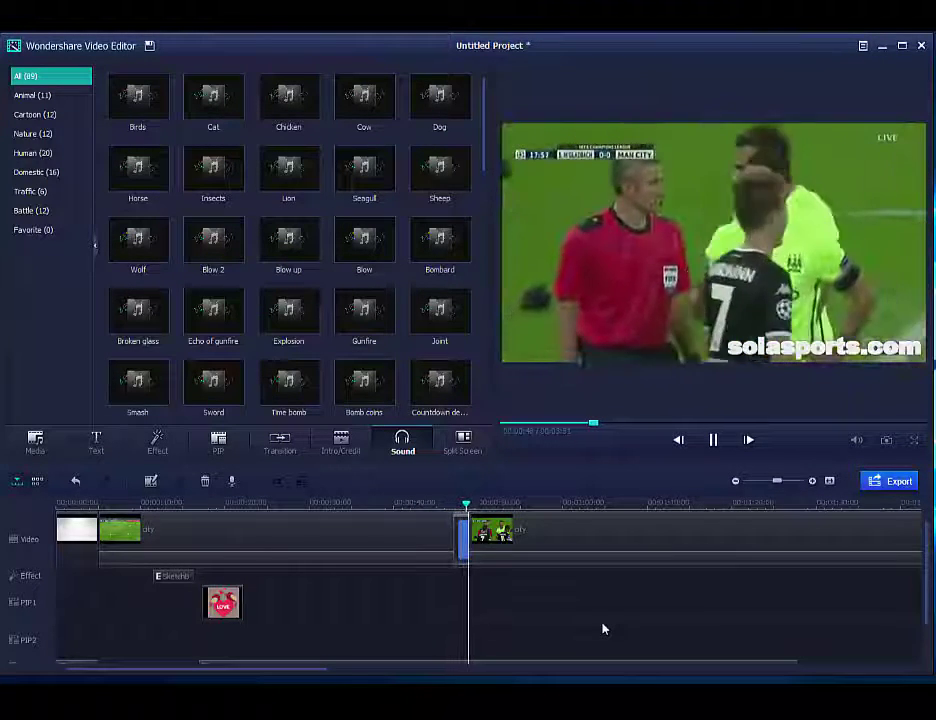
pyautogui.press('space')
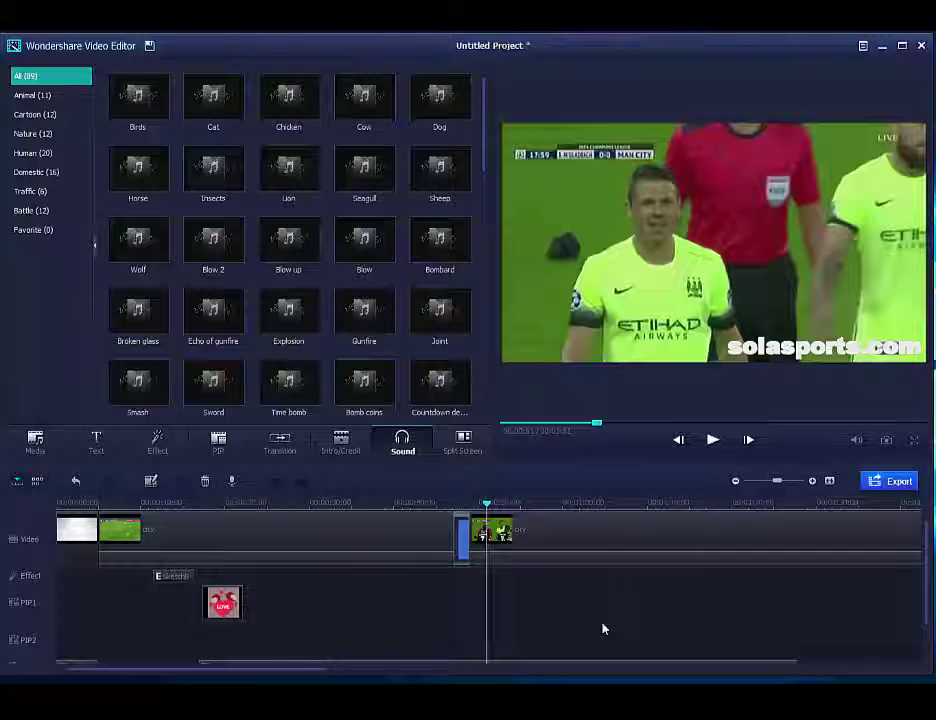
# Step: Insert the 3 Screen Crawl split screen at about 00:00:51, play through it and leave its drop-zone settings
pyautogui.click(464, 442)
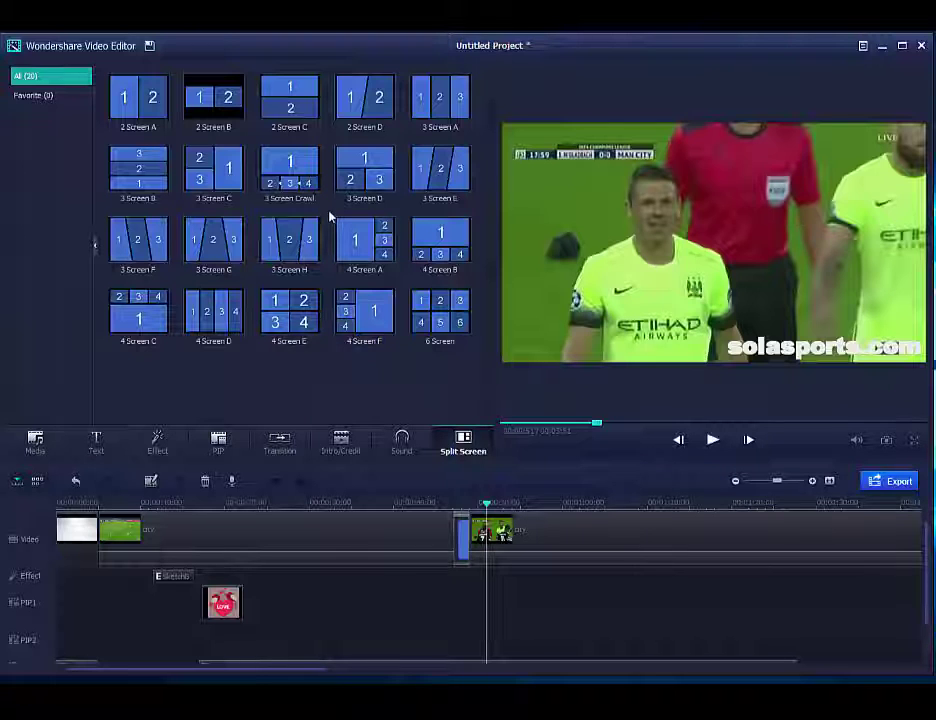
pyautogui.rightClick(300, 165)
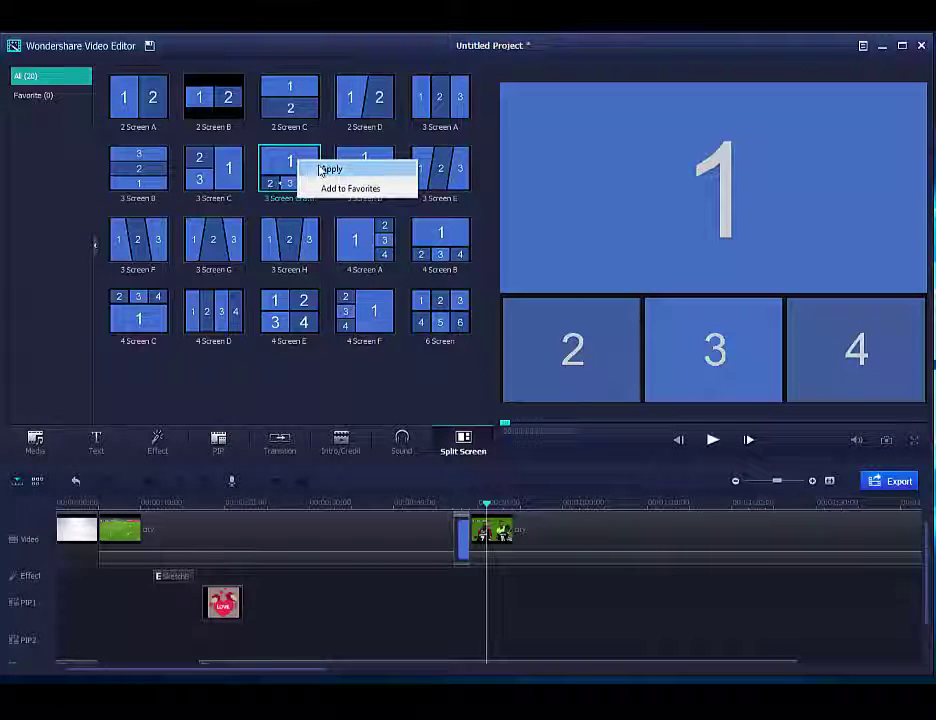
pyautogui.click(326, 170)
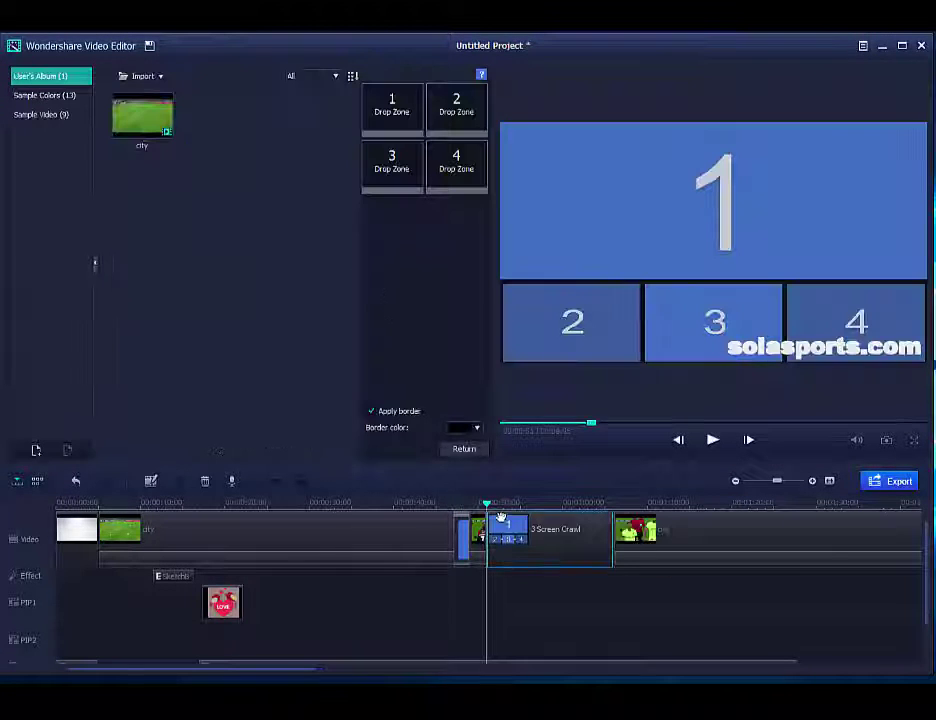
pyautogui.press('space')
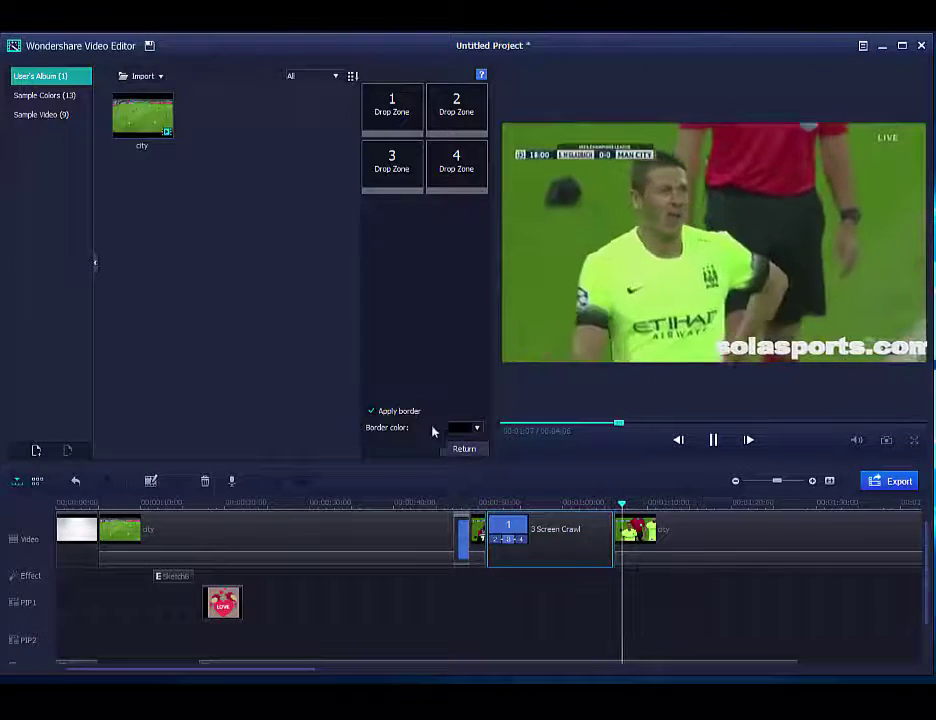
pyautogui.press('space')
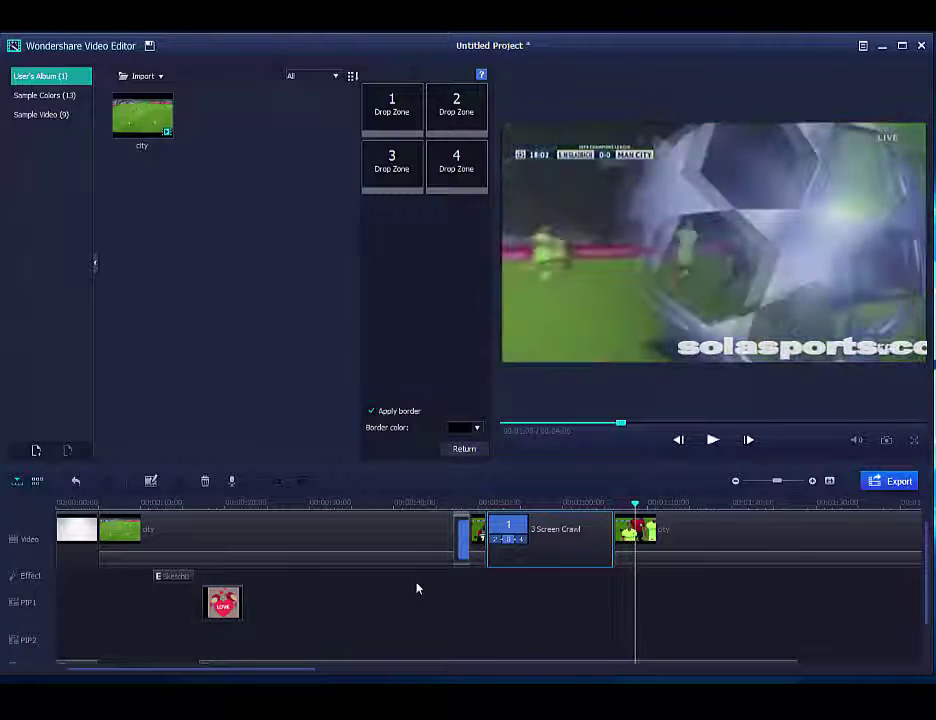
pyautogui.click(463, 449)
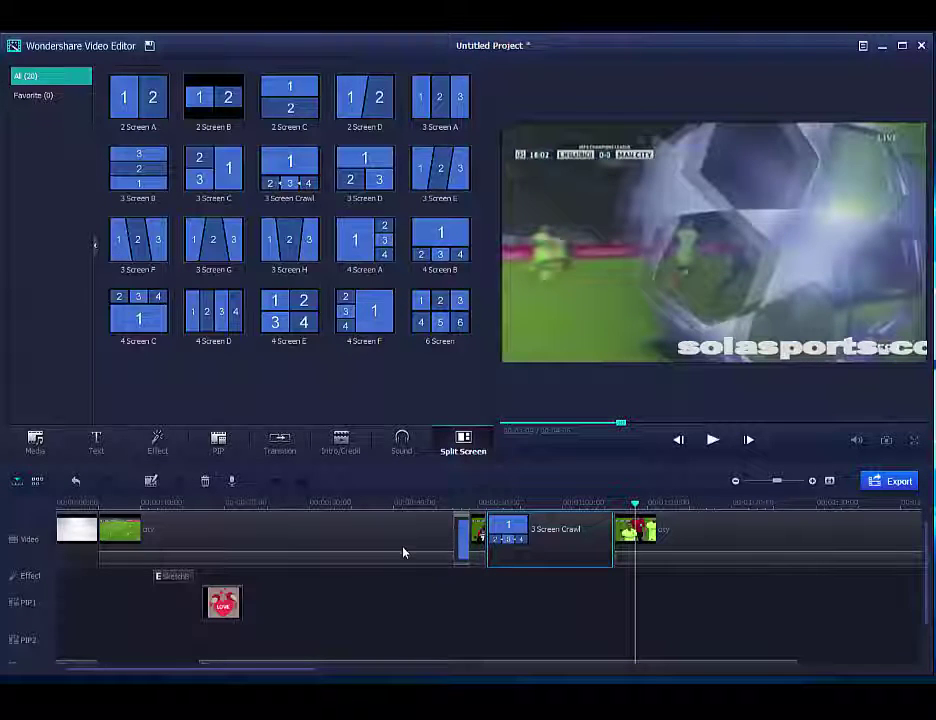
# Step: Review the split screen's drop zones and browse the media, text, effect, PIP, transition and intro/credit libraries
pyautogui.click(151, 483)
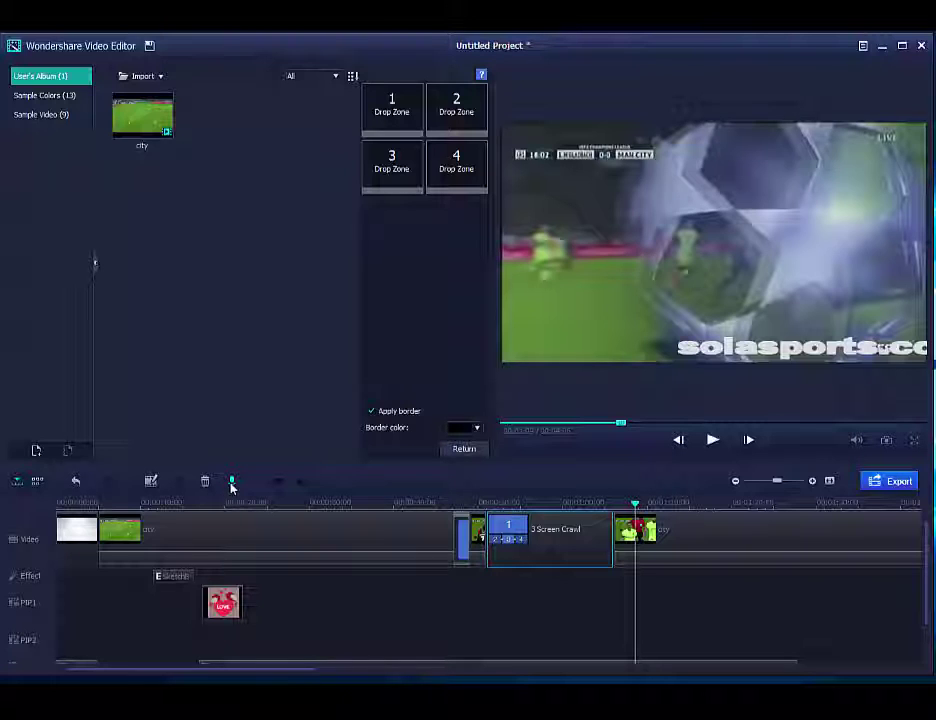
pyautogui.click(464, 449)
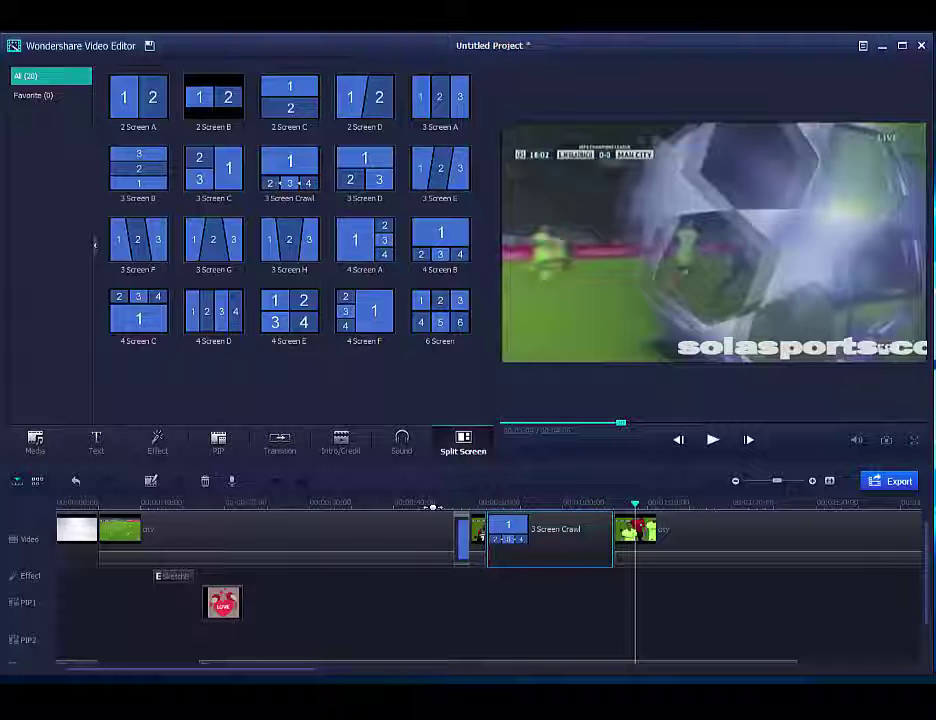
pyautogui.click(36, 452)
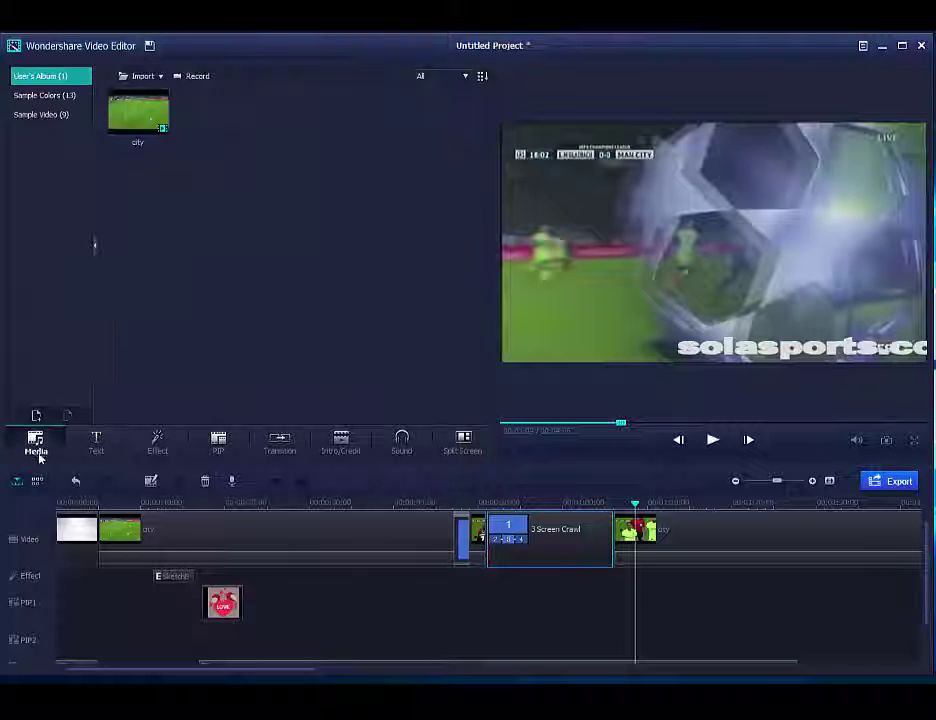
pyautogui.click(94, 446)
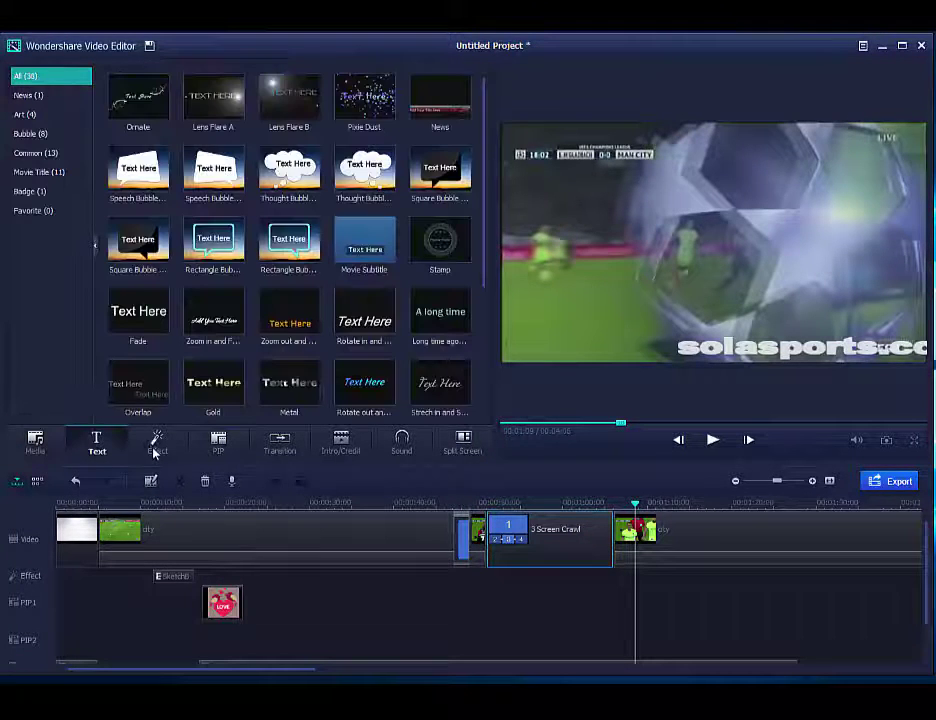
pyautogui.click(157, 446)
pyautogui.click(216, 446)
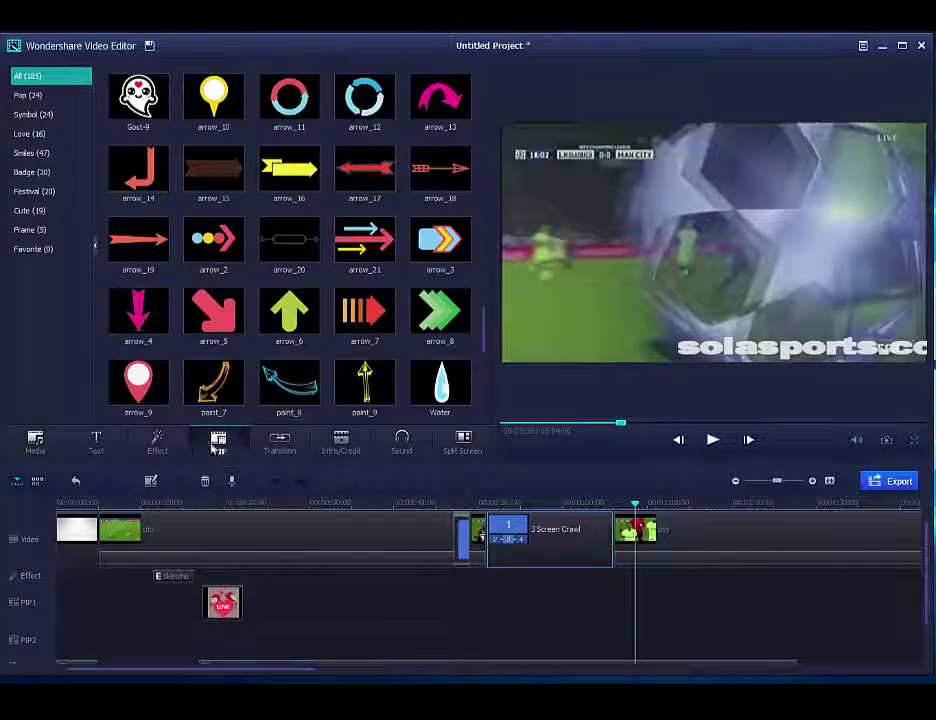
pyautogui.click(275, 446)
pyautogui.click(333, 448)
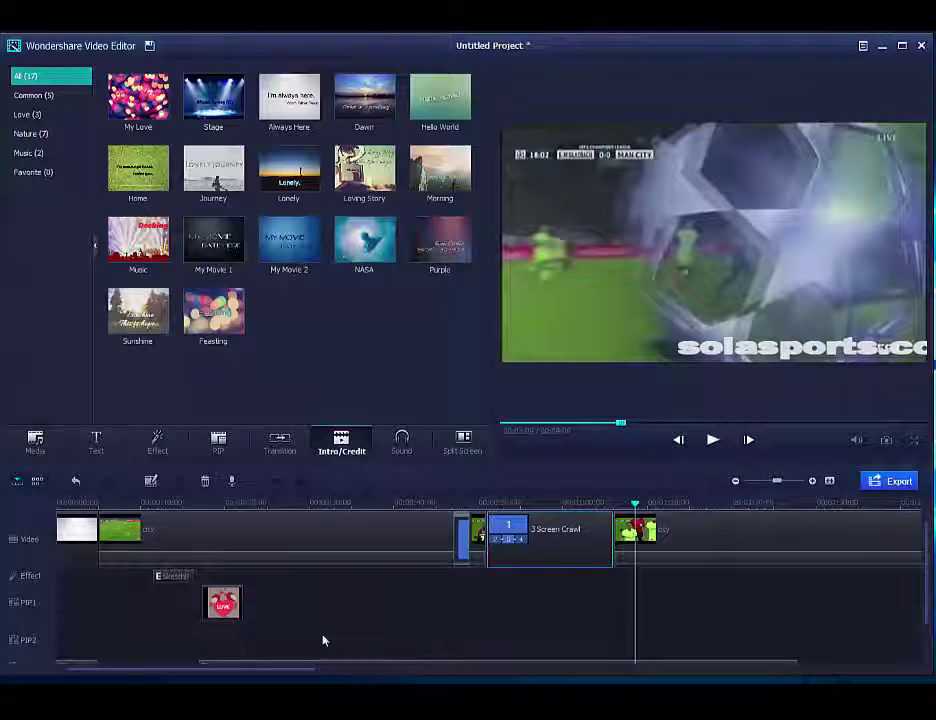
# Step: Insert a freeze frame at the start of the first city clip, at about 00:00:05, and play back the section around it
pyautogui.click(191, 529)
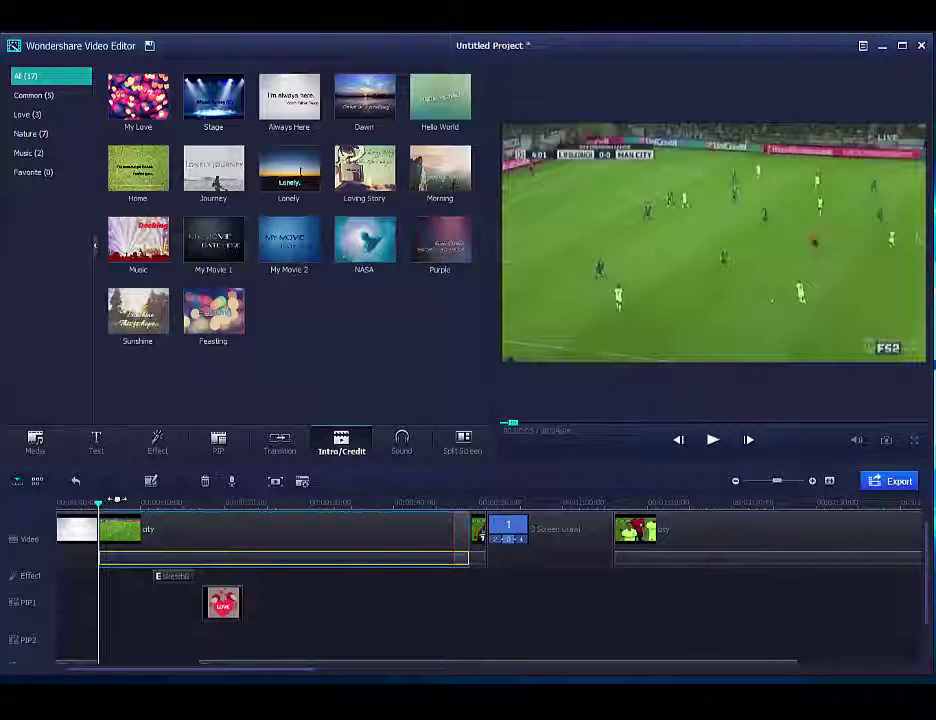
pyautogui.click(272, 484)
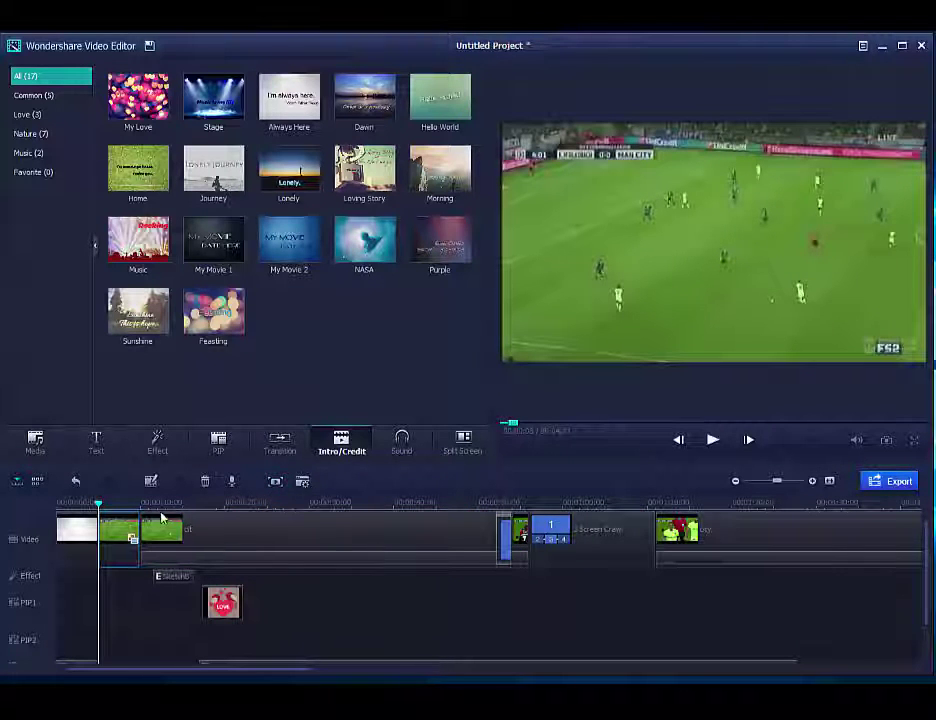
pyautogui.moveTo(98, 505); pyautogui.dragTo(82, 505)
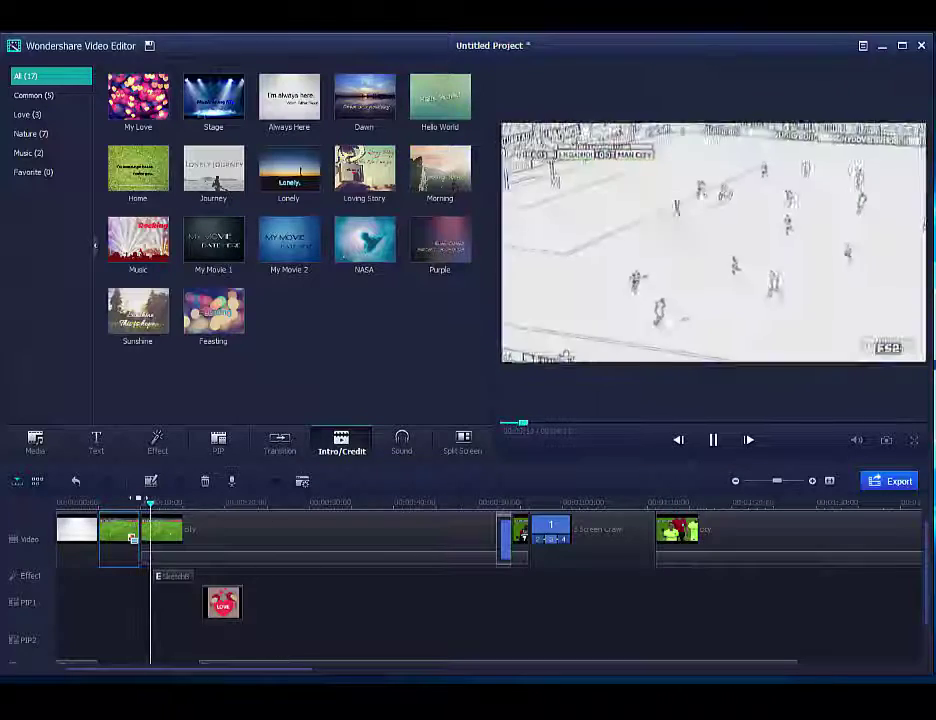
pyautogui.hotkey('ctrl', '-')
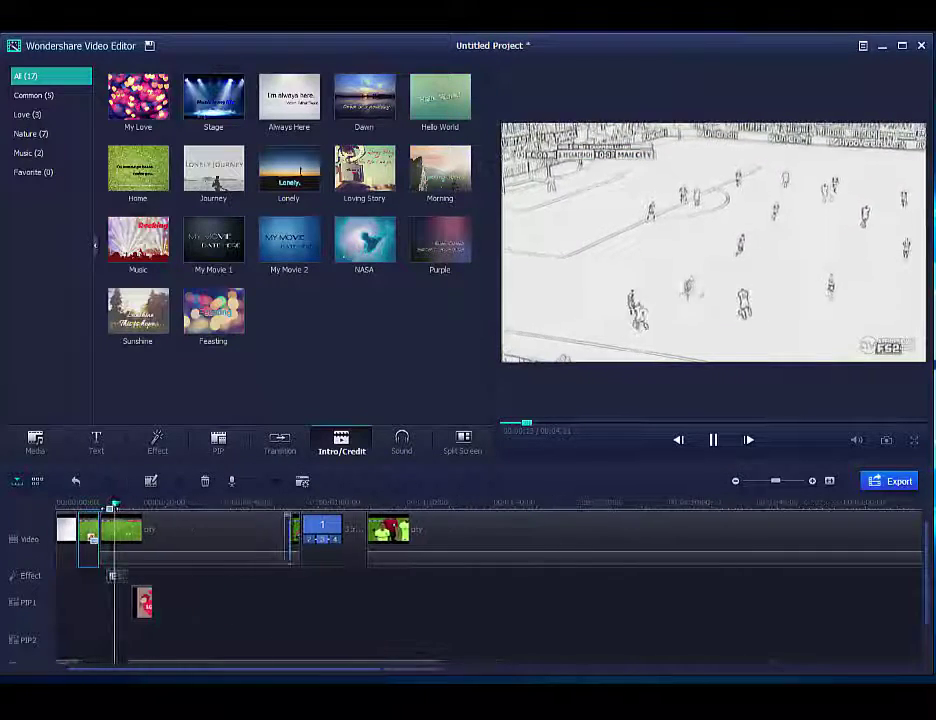
pyautogui.hotkey('ctrl', '+')
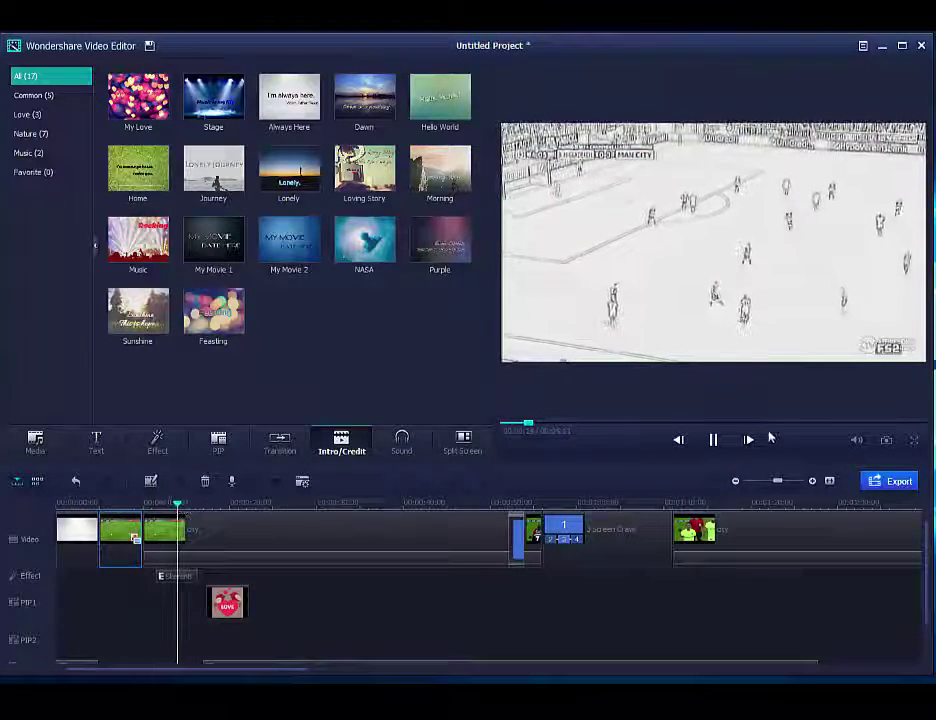
pyautogui.press('space')
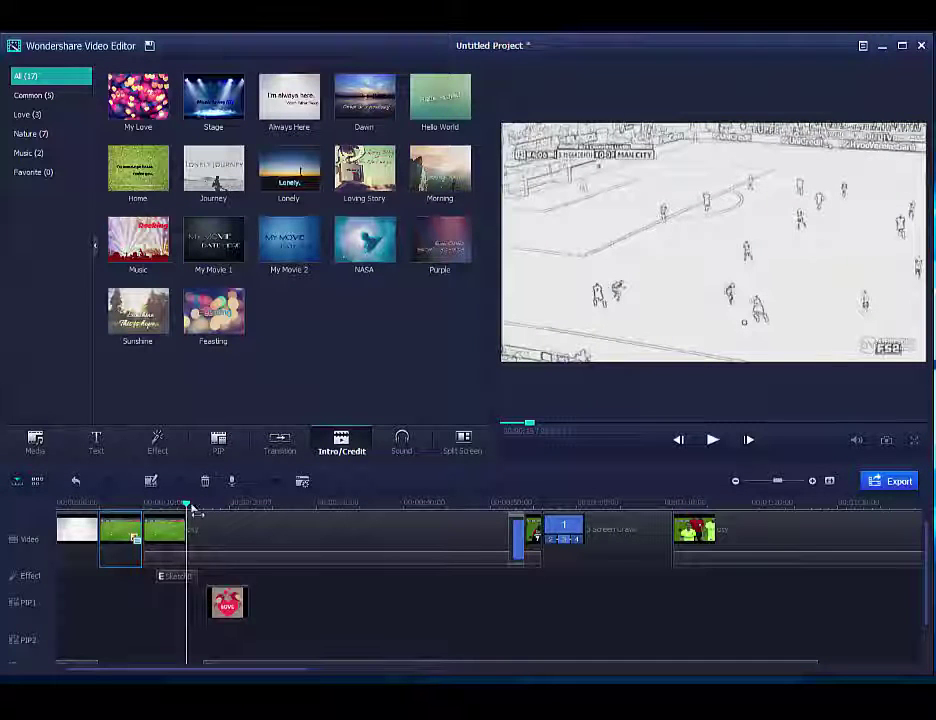
pyautogui.moveTo(193, 512); pyautogui.dragTo(90, 508)
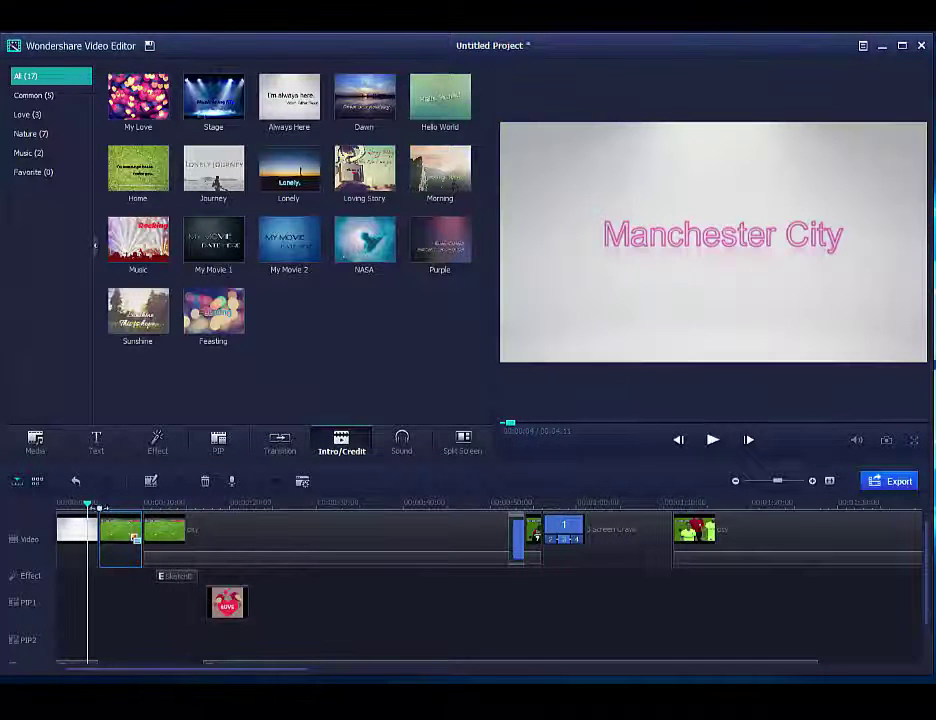
pyautogui.press('space')
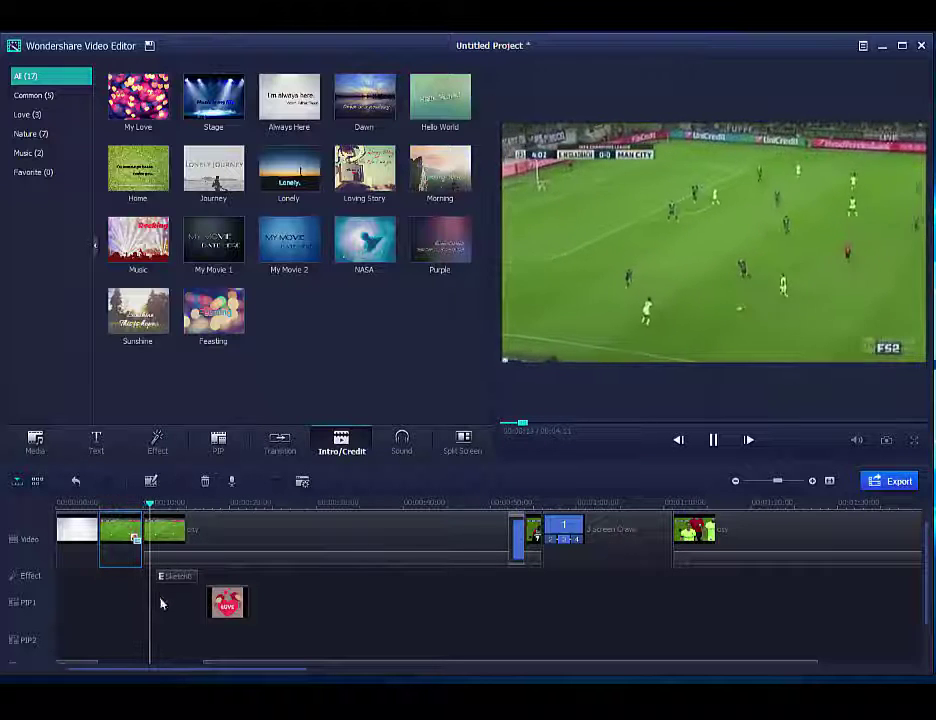
pyautogui.press('space')
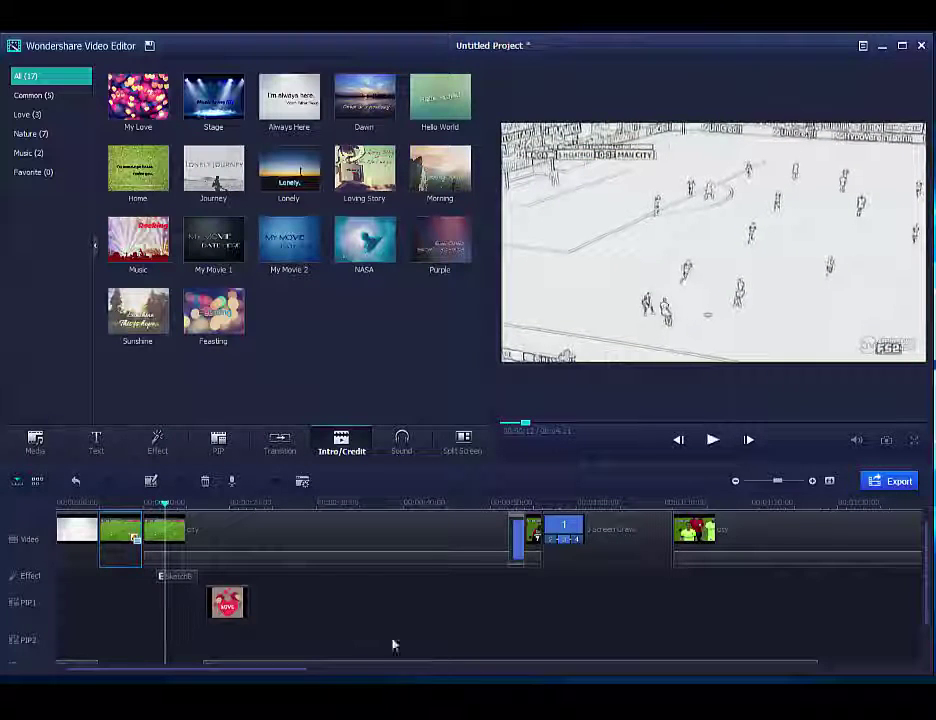
# Step: Insert the Stage intro into the first city clip at about 00:00:12
pyautogui.click(856, 442)
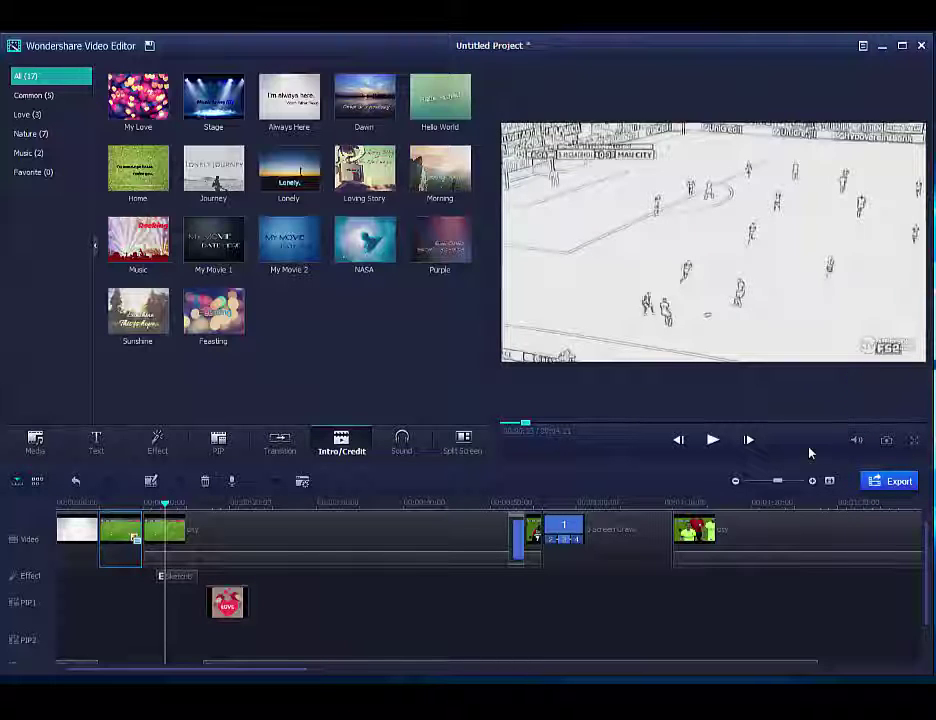
pyautogui.click(885, 442)
pyautogui.rightClick(210, 100)
pyautogui.click(245, 113)
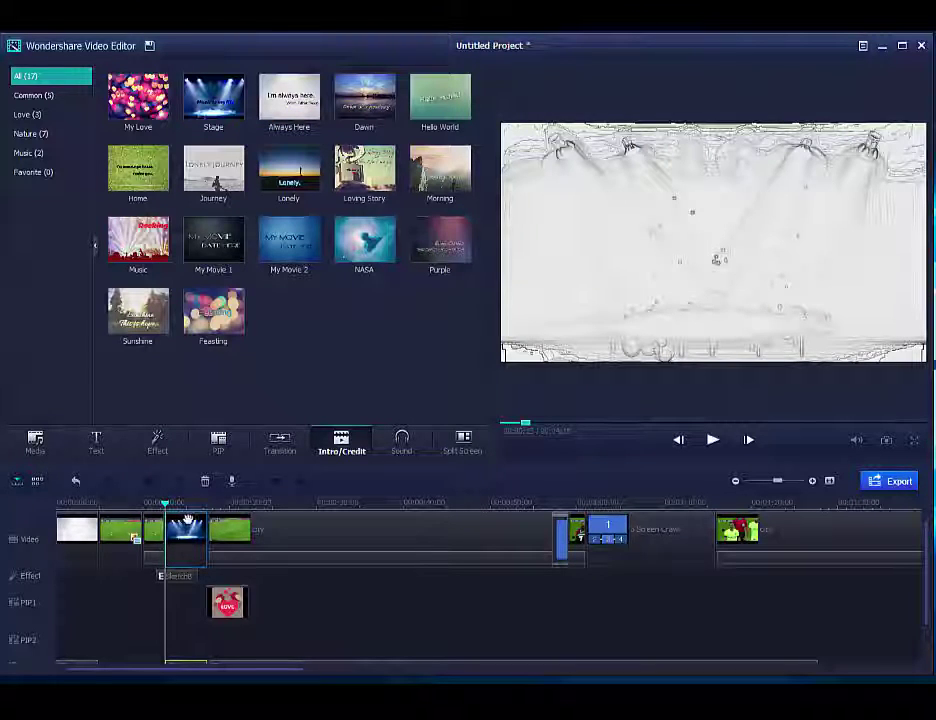
# Step: Delete the SketchB effect lying over the Stage intro and play the intro back
pyautogui.click(177, 577)
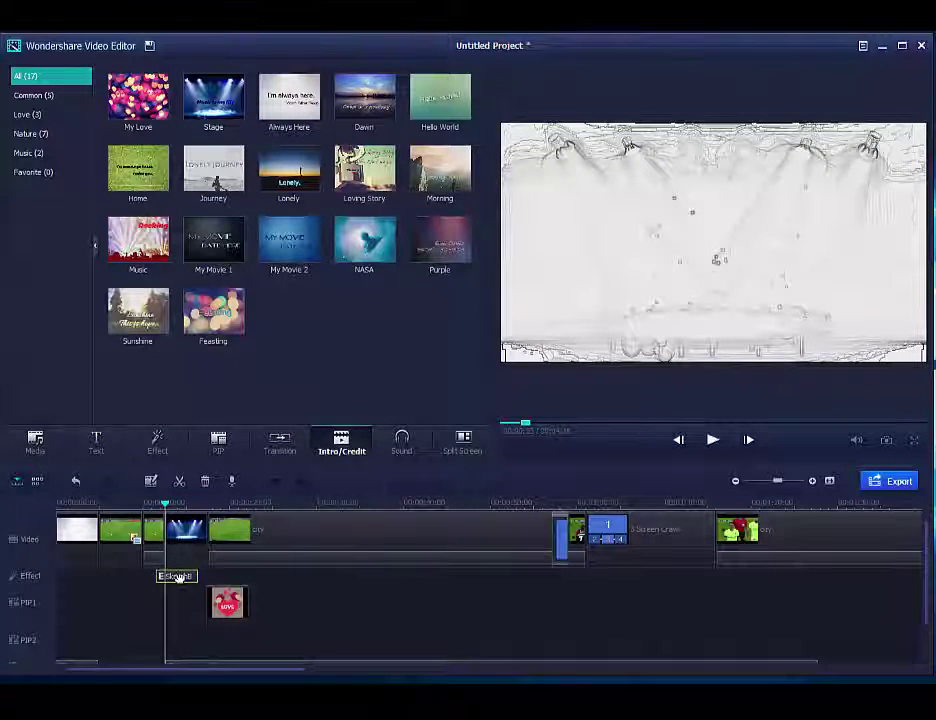
pyautogui.press('Delete')
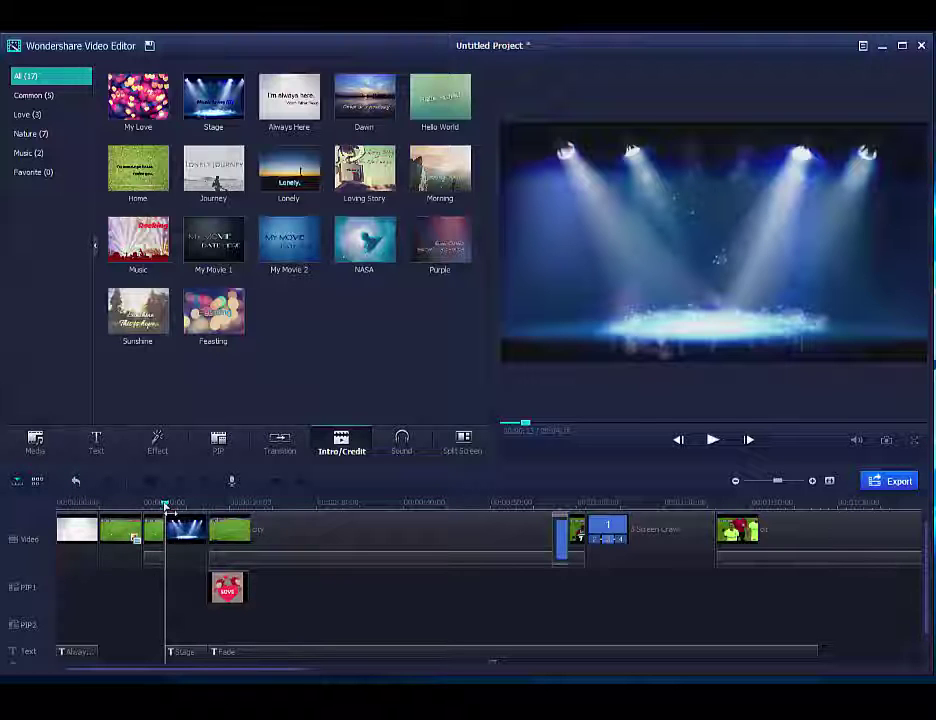
pyautogui.click(146, 540)
pyautogui.press('space')
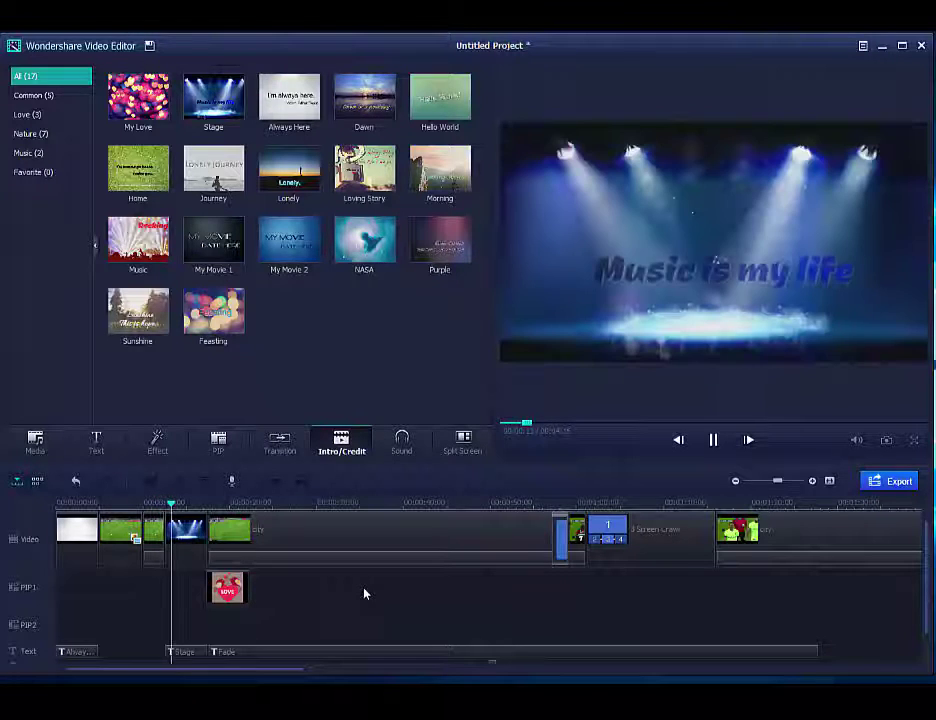
pyautogui.press('space')
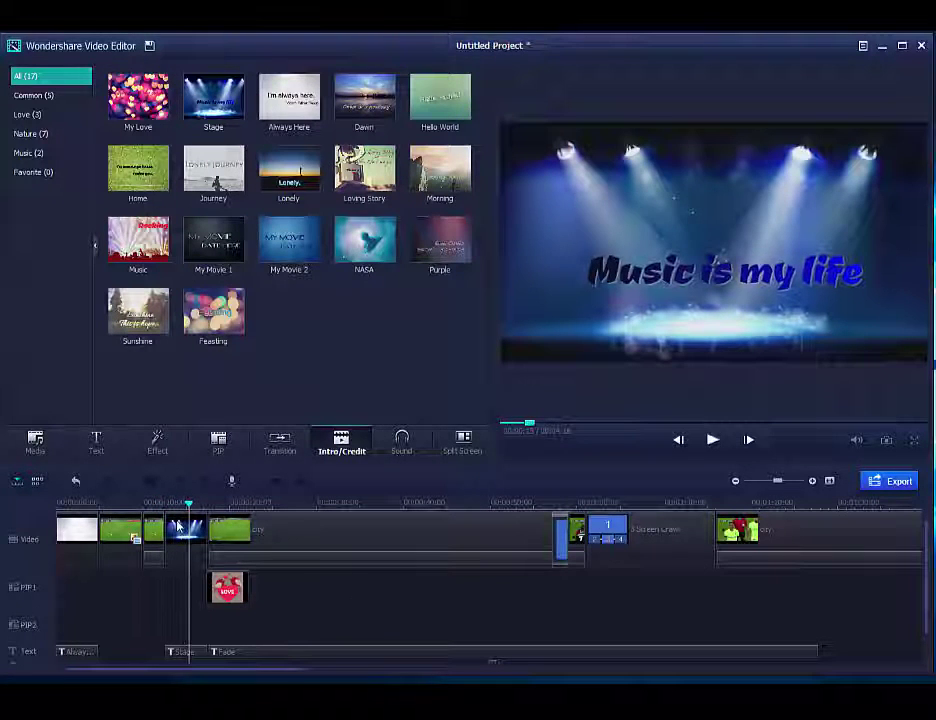
# Step: Set the Stage intro image's brightness to 68 and its hue to -51
pyautogui.doubleClick(178, 525)
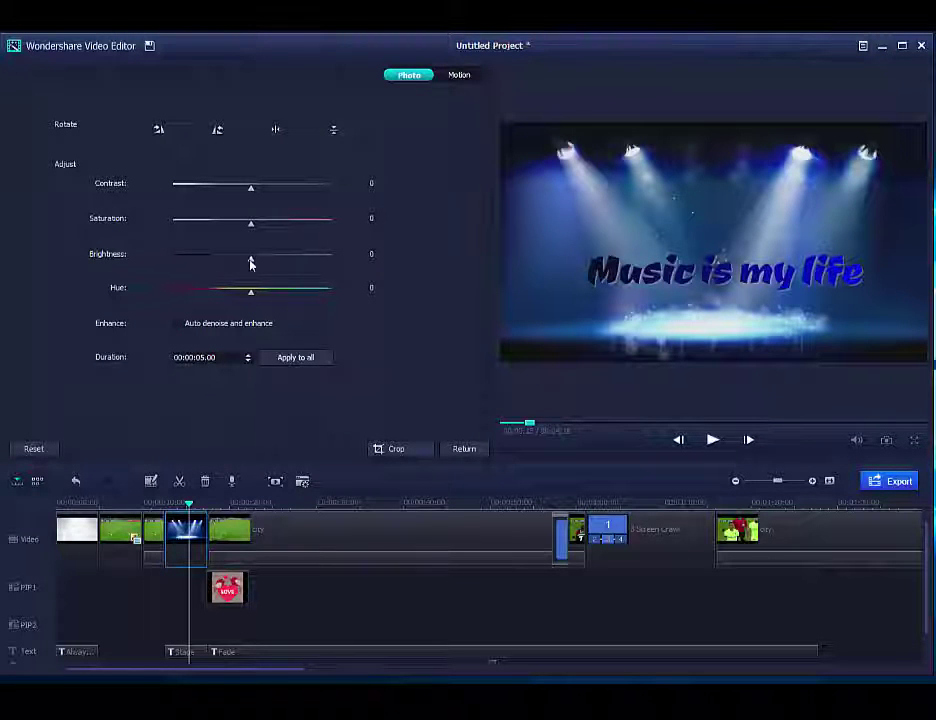
pyautogui.moveTo(251, 263); pyautogui.dragTo(307, 264)
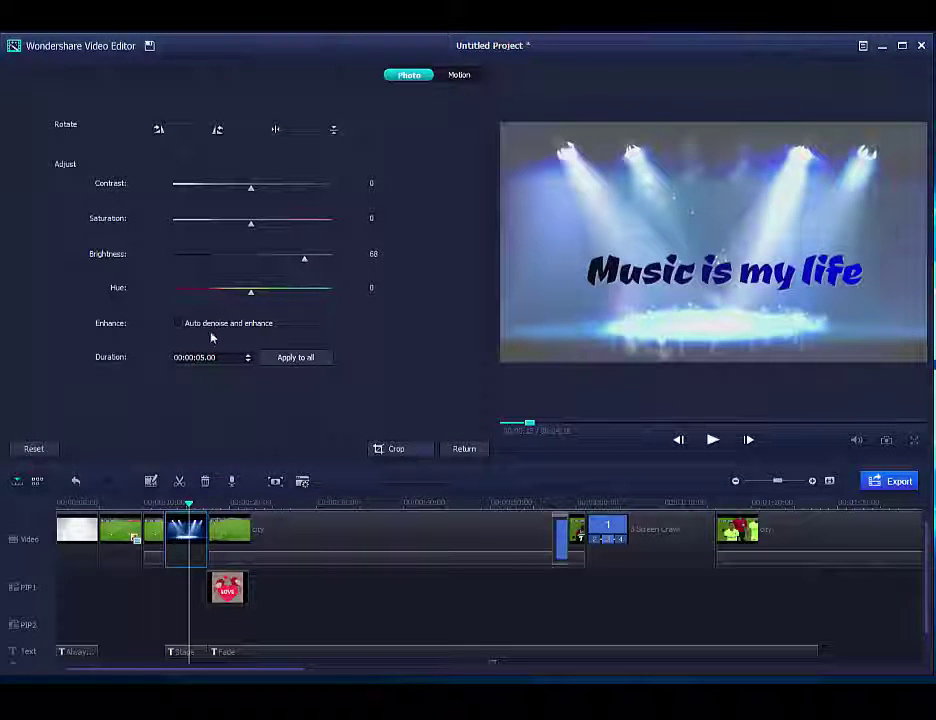
pyautogui.moveTo(250, 296); pyautogui.dragTo(212, 305)
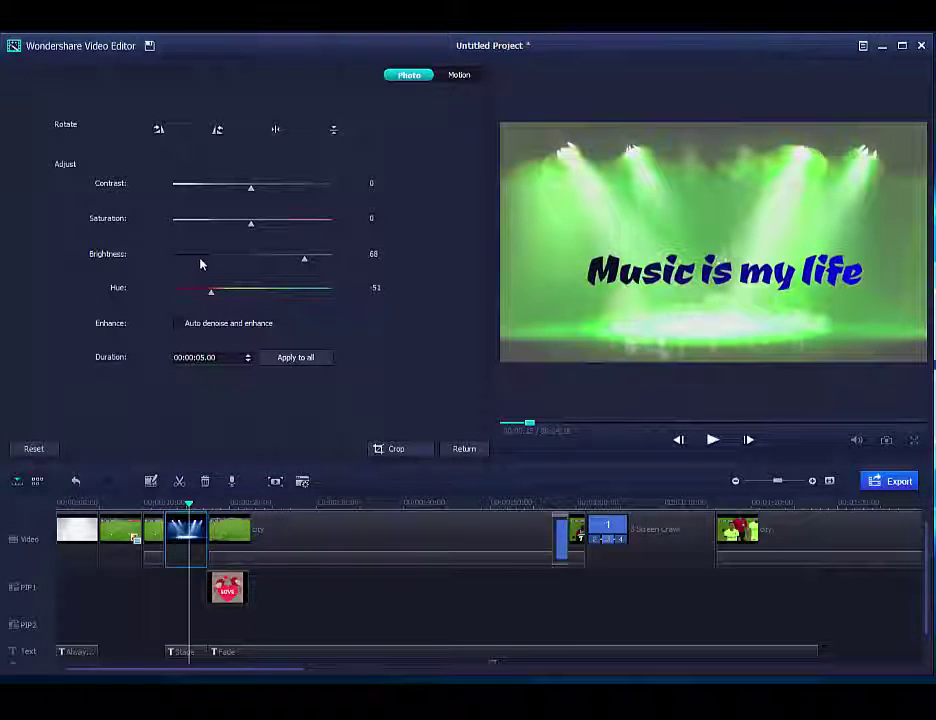
# Step: Rotate the Stage image 90 degrees clockwise and back again, and flip it horizontally and vertically
pyautogui.click(157, 133)
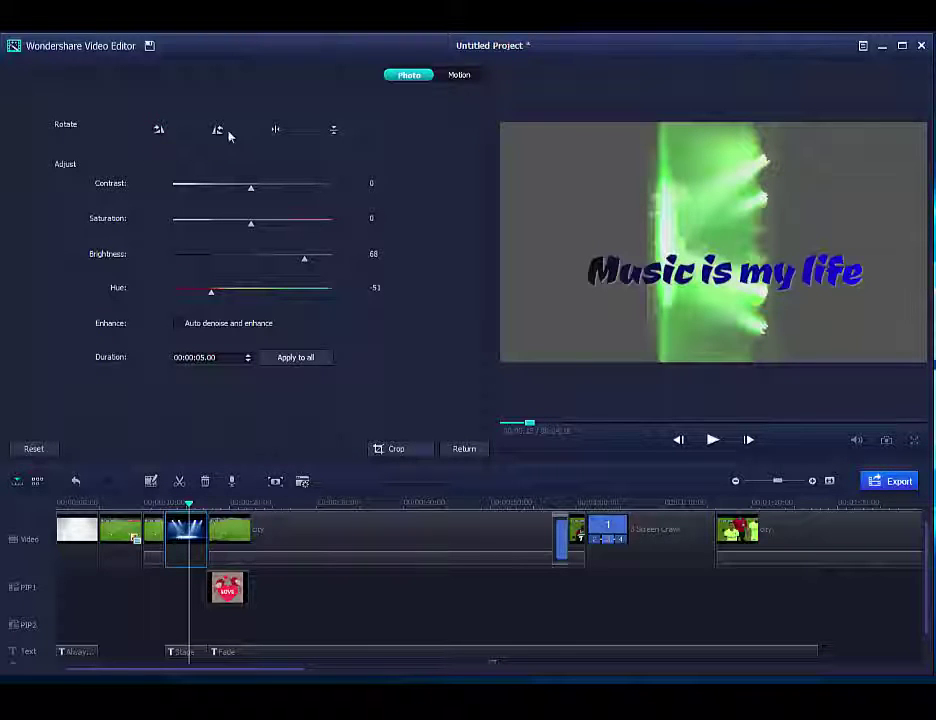
pyautogui.click(218, 131)
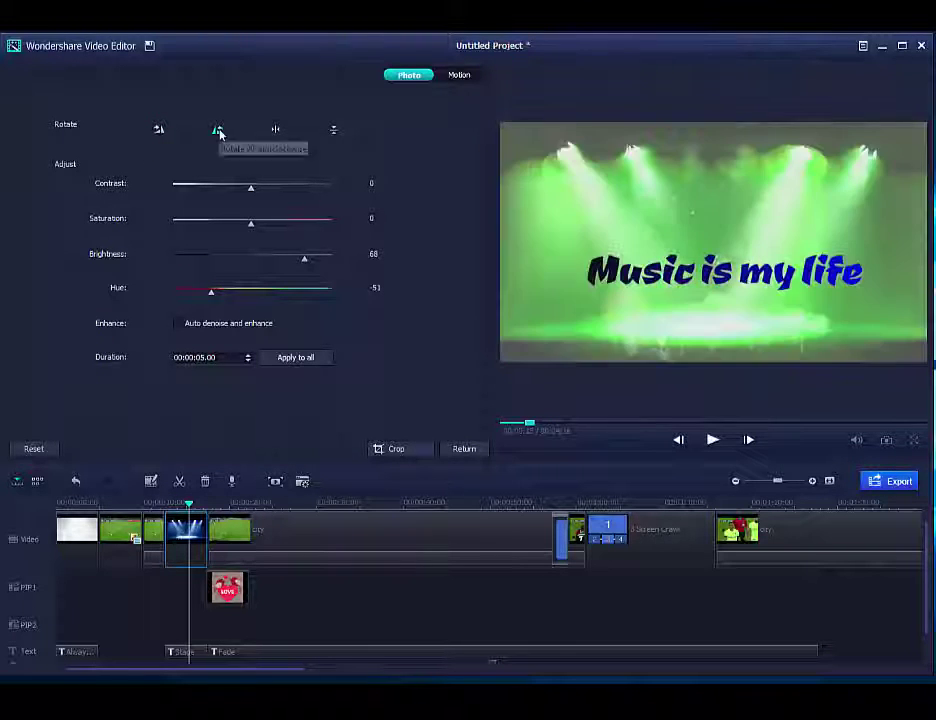
pyautogui.click(277, 131)
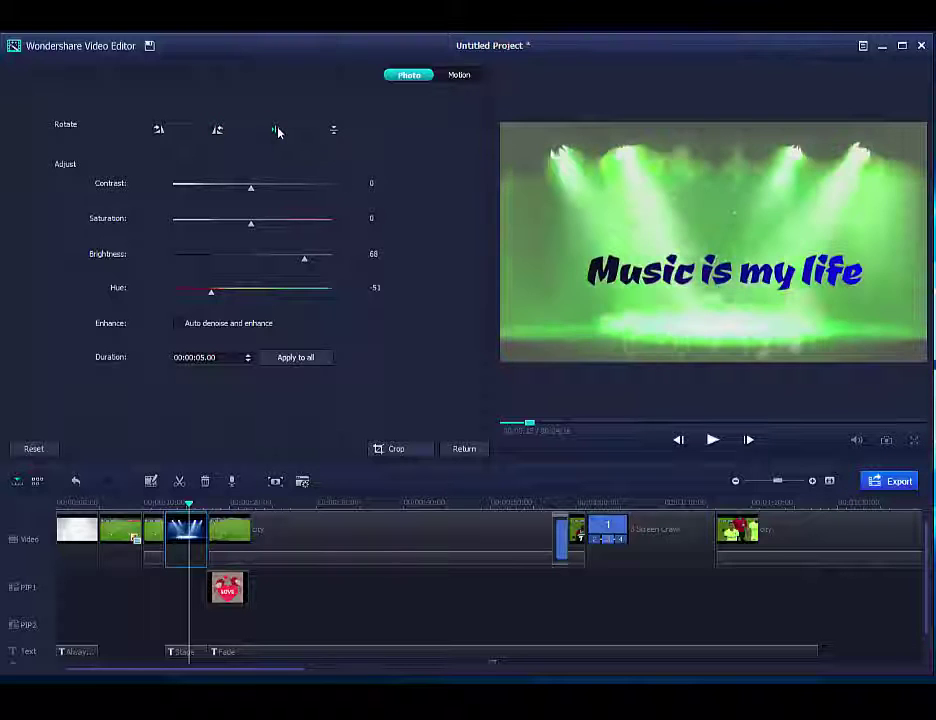
pyautogui.click(335, 131)
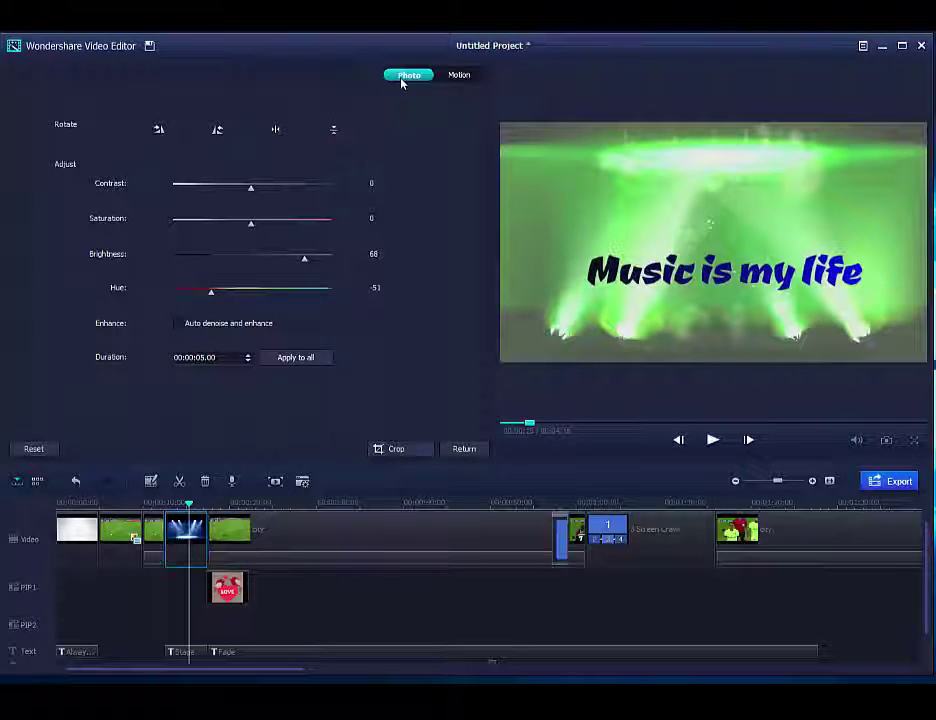
# Step: Apply the second "Rotate to zoo..." motion preset to the Stage intro and play it back
pyautogui.click(455, 76)
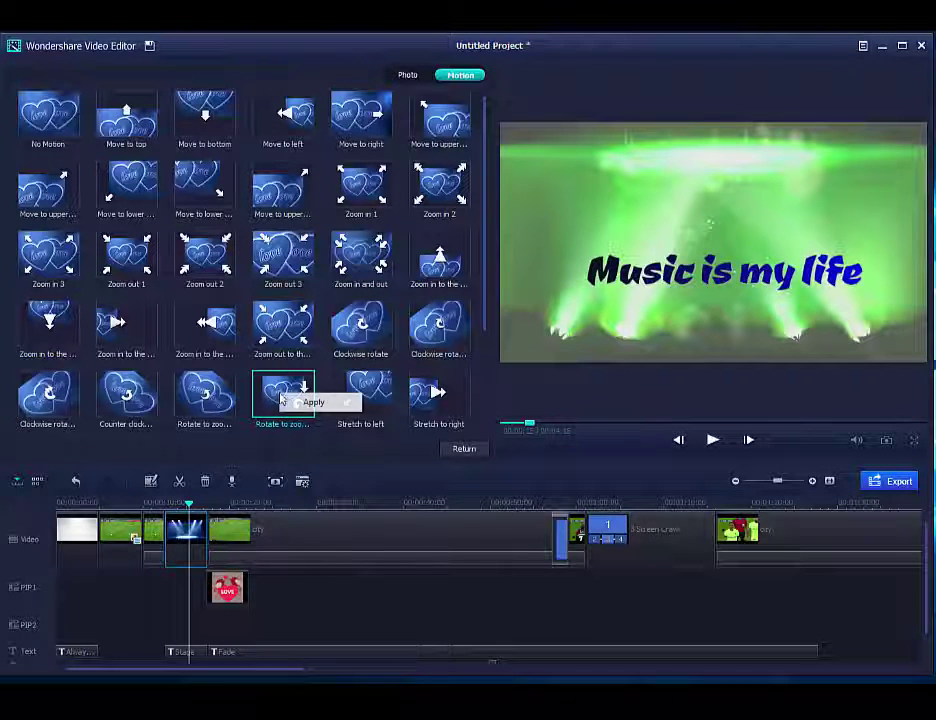
pyautogui.click(297, 403)
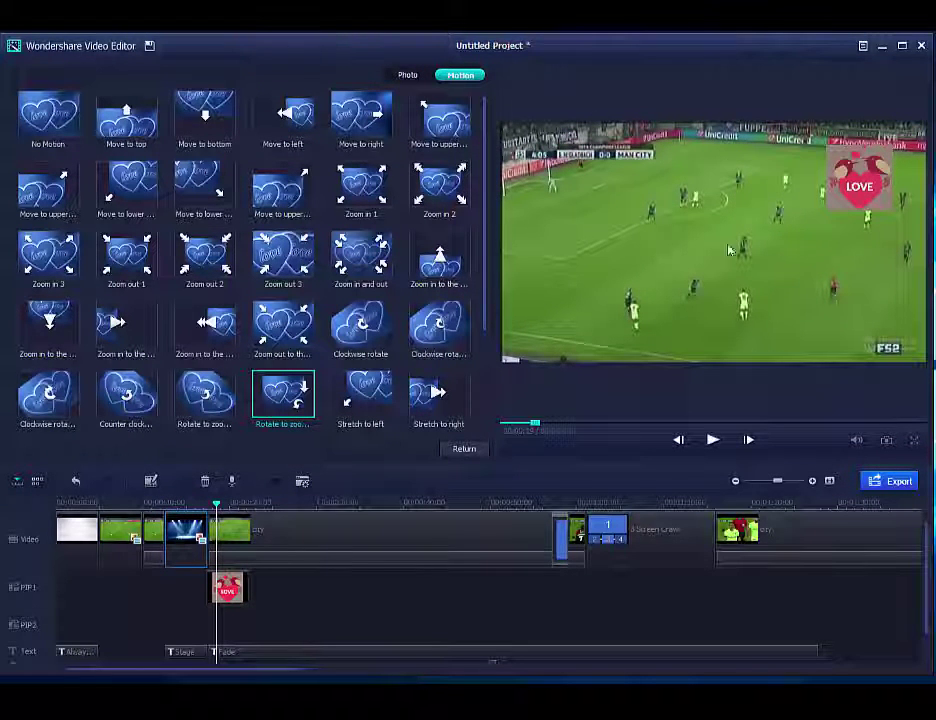
pyautogui.moveTo(780, 485)
pyautogui.mouseDown()
pyautogui.moveTo(769, 485)
pyautogui.moveTo(779, 487)
pyautogui.mouseUp()
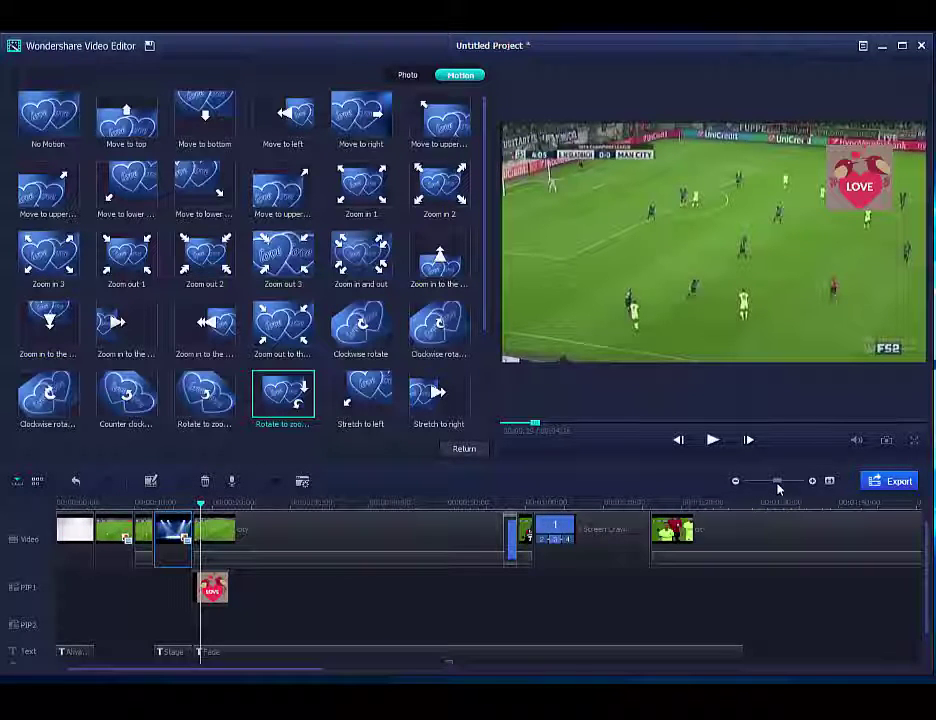
# Step: Set up the video export with the output name solasports and a resolution of 1280*720
pyautogui.click(885, 481)
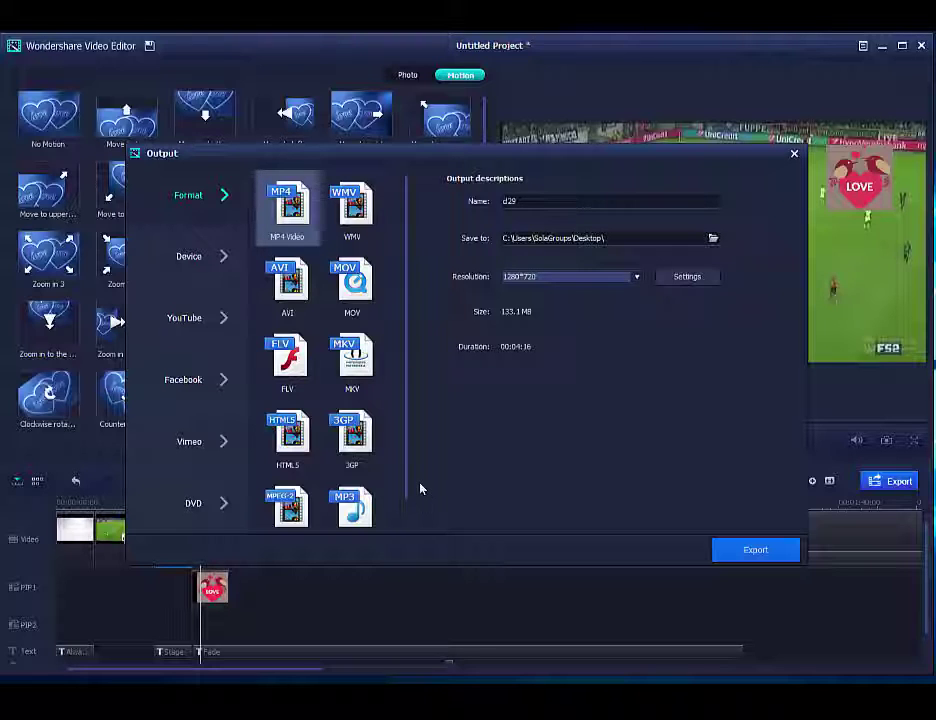
pyautogui.click(540, 201)
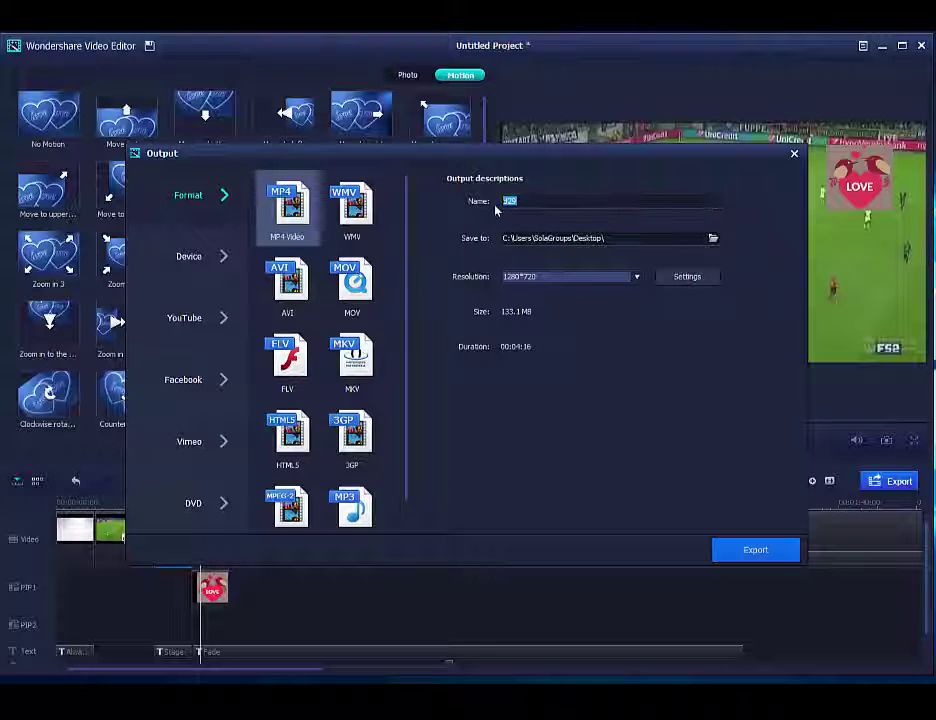
pyautogui.write('sol')
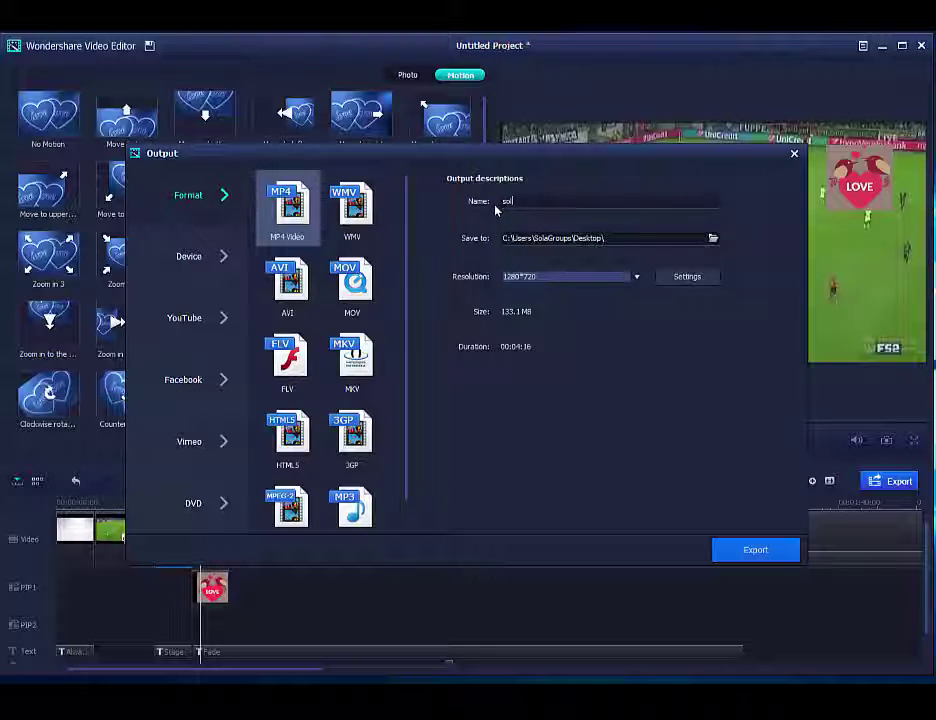
pyautogui.write('asports')
pyautogui.click(636, 278)
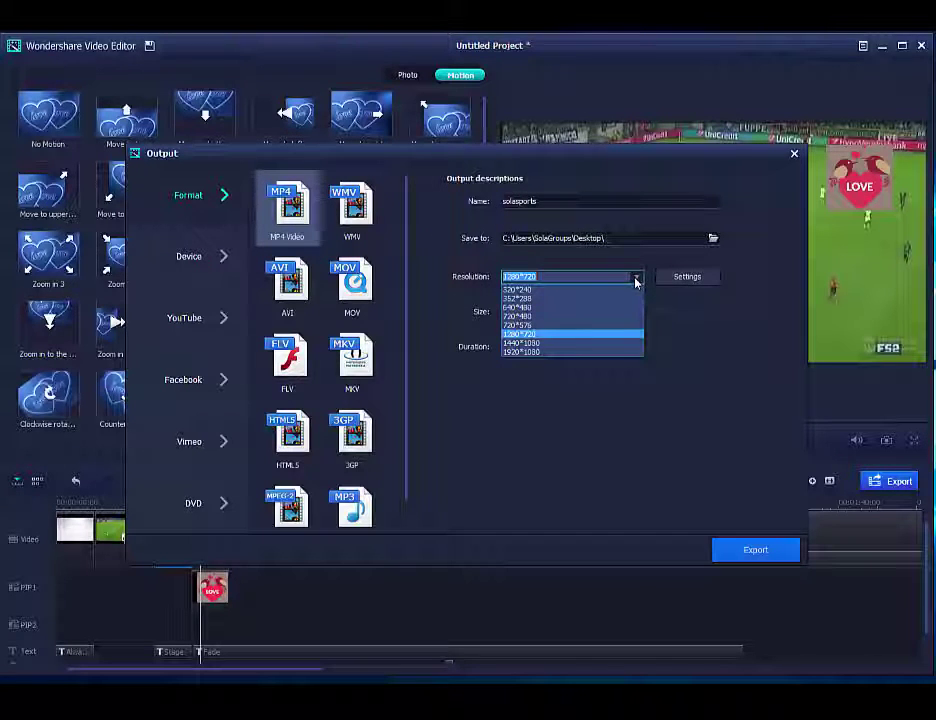
pyautogui.click(550, 334)
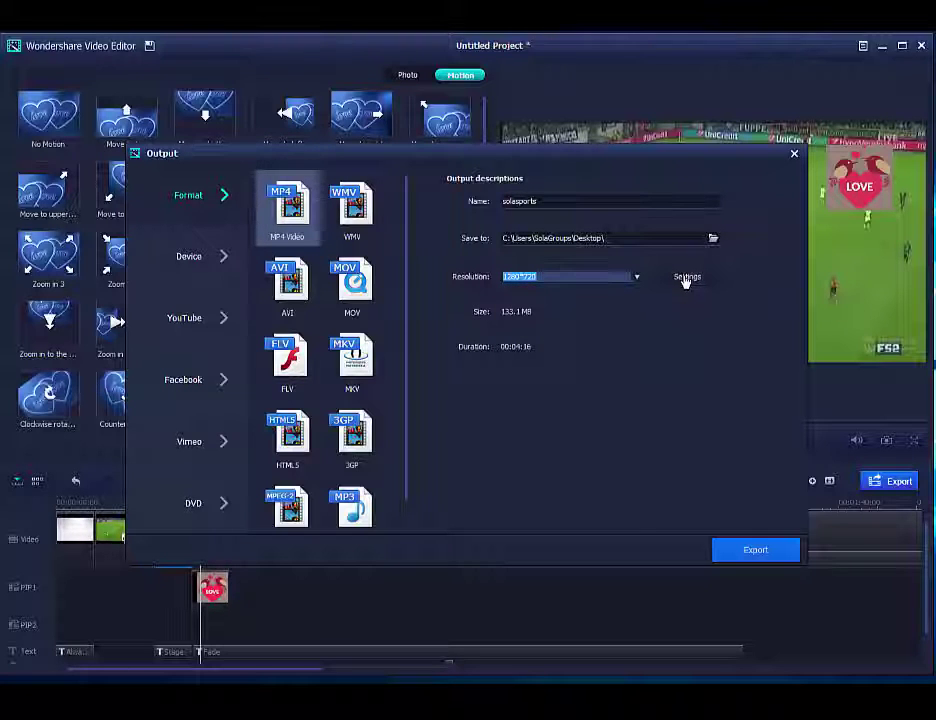
# Step: Look through the Device, YouTube, Facebook and DVD output options without signing in to any account
pyautogui.click(208, 258)
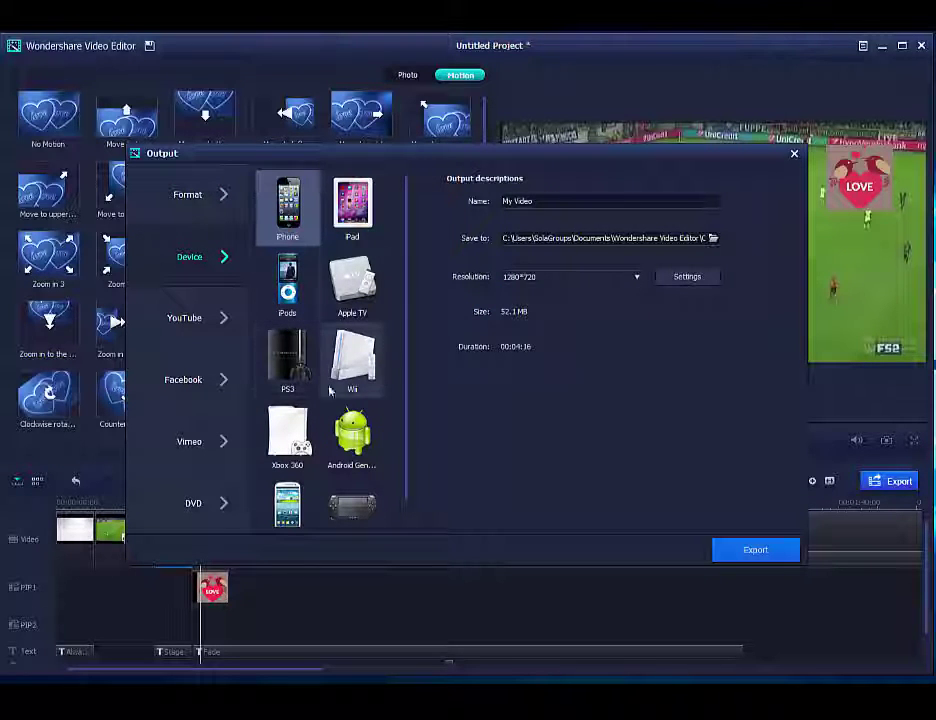
pyautogui.click(212, 326)
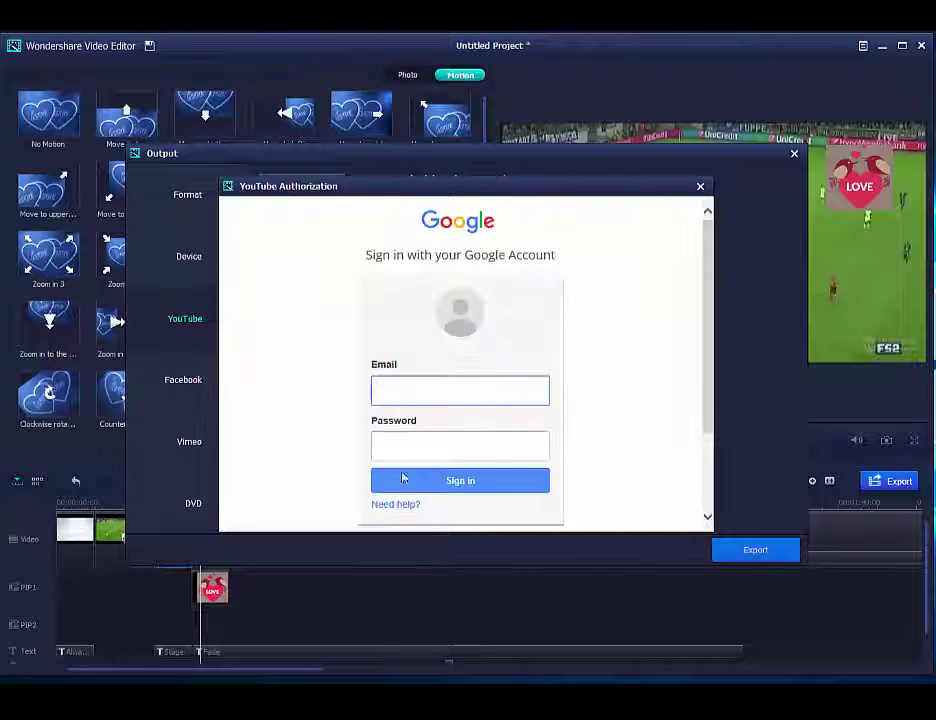
pyautogui.click(700, 188)
pyautogui.click(195, 389)
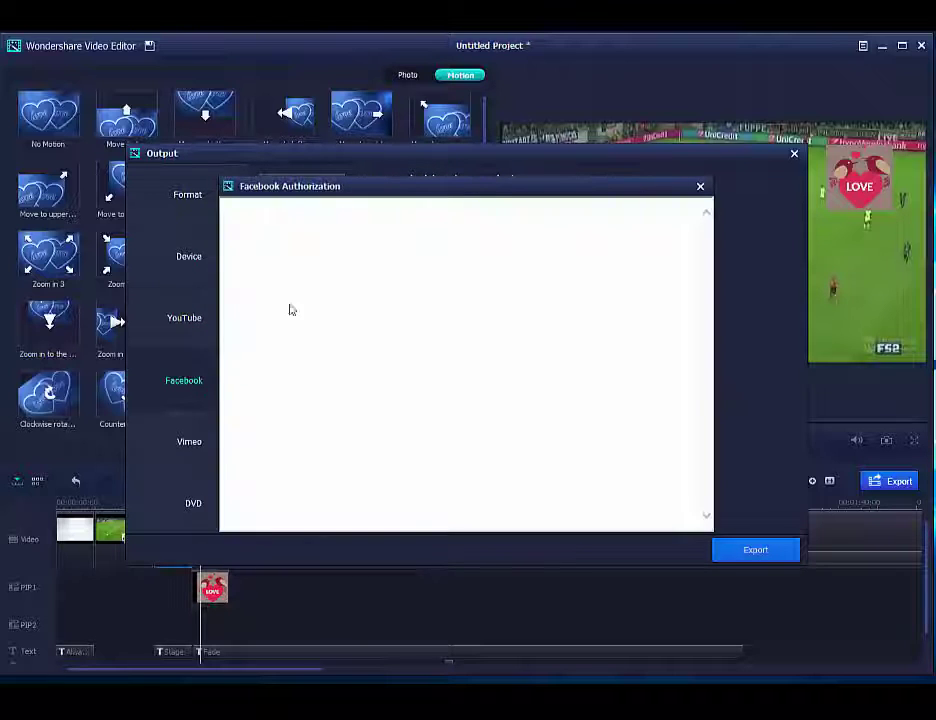
pyautogui.click(700, 187)
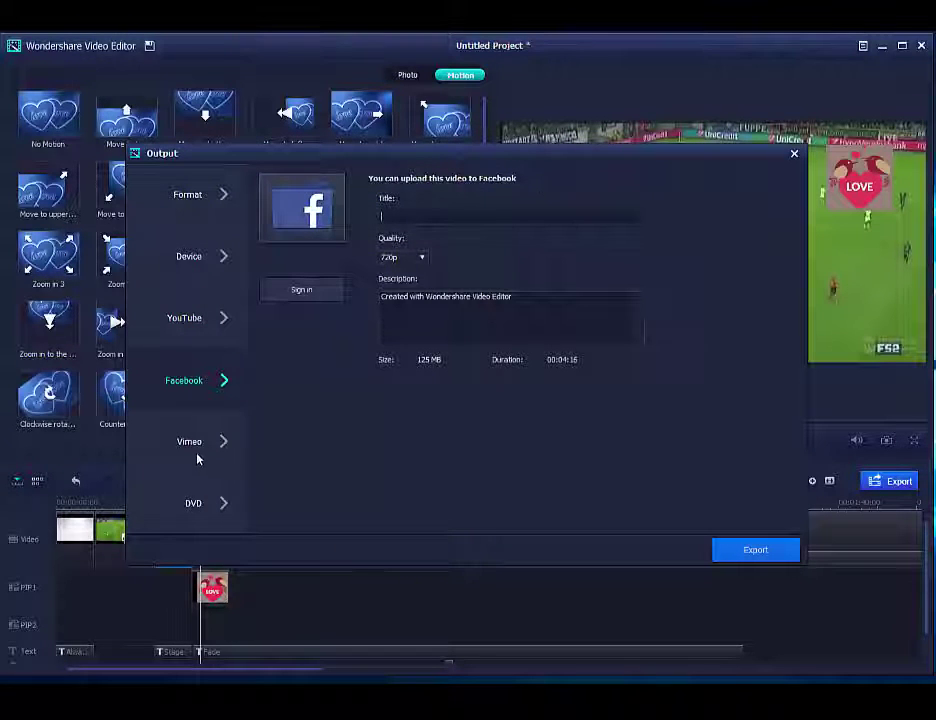
pyautogui.click(212, 513)
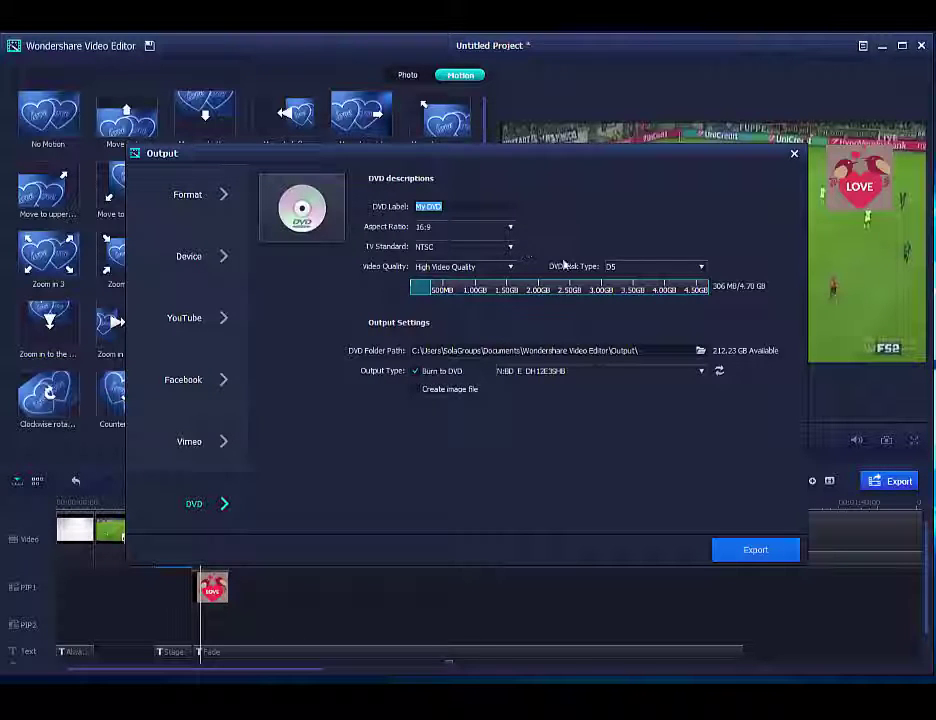
# Step: Export the video in the HTML5 format, and play the resulting solasports file from its output folder in VLC media player
pyautogui.click(222, 195)
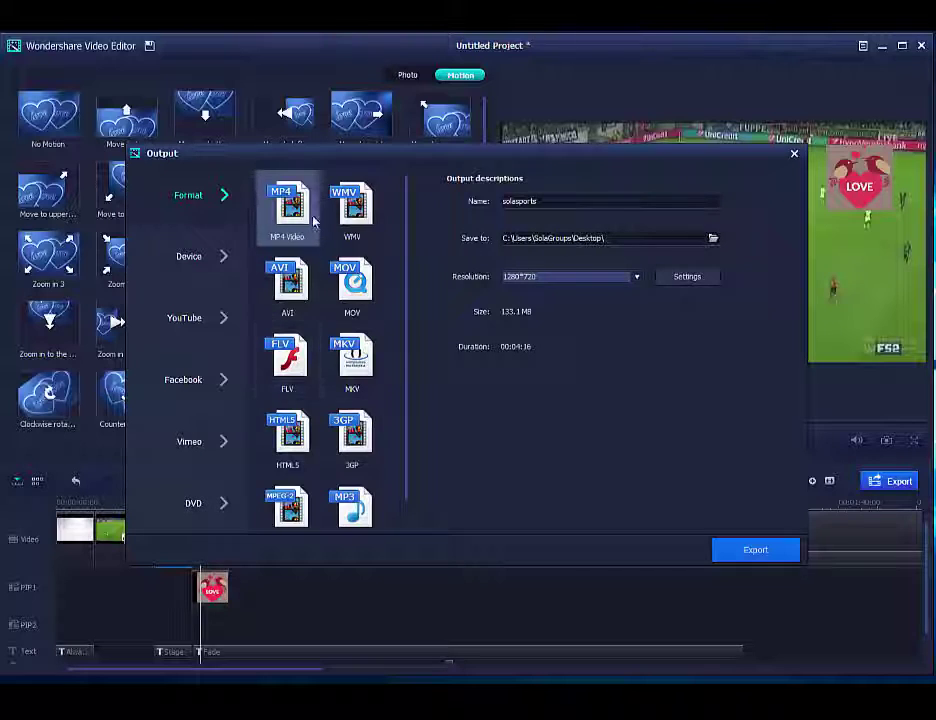
pyautogui.click(304, 451)
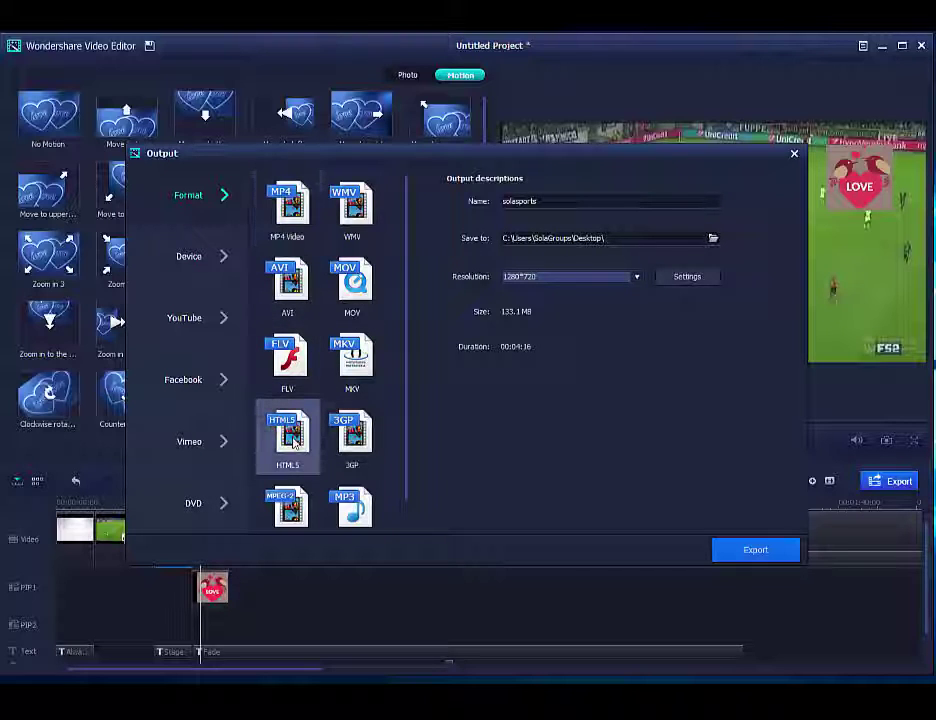
pyautogui.click(763, 553)
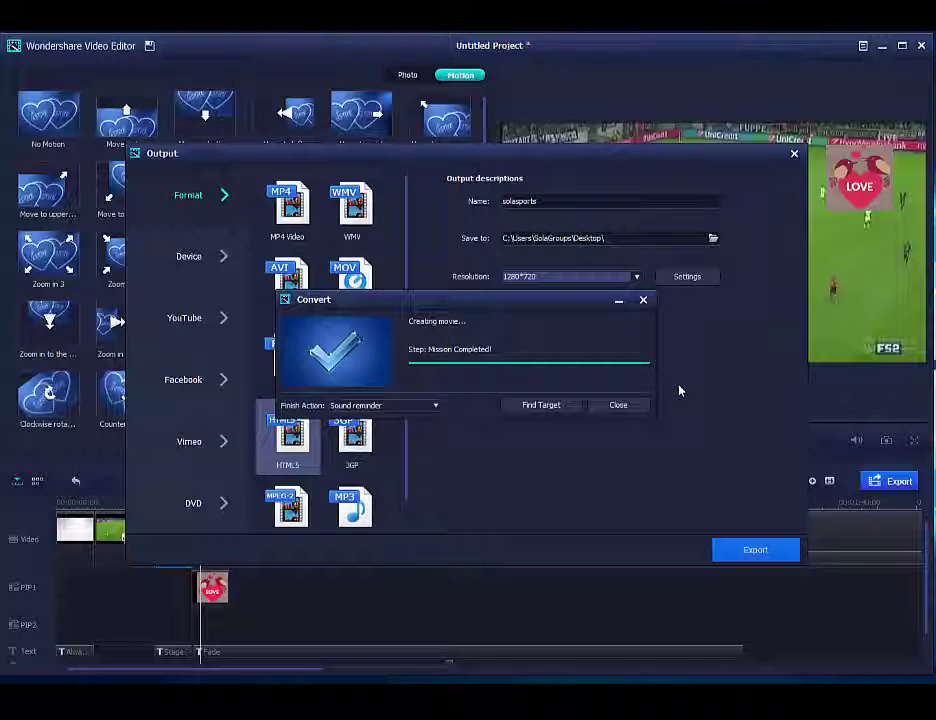
pyautogui.click(543, 406)
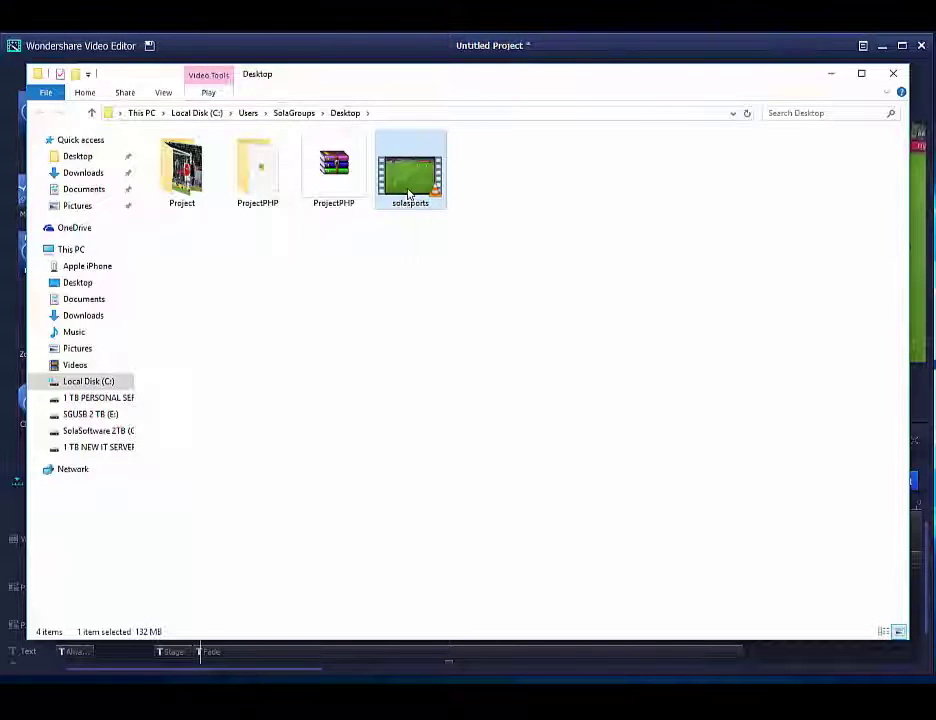
pyautogui.doubleClick(409, 194)
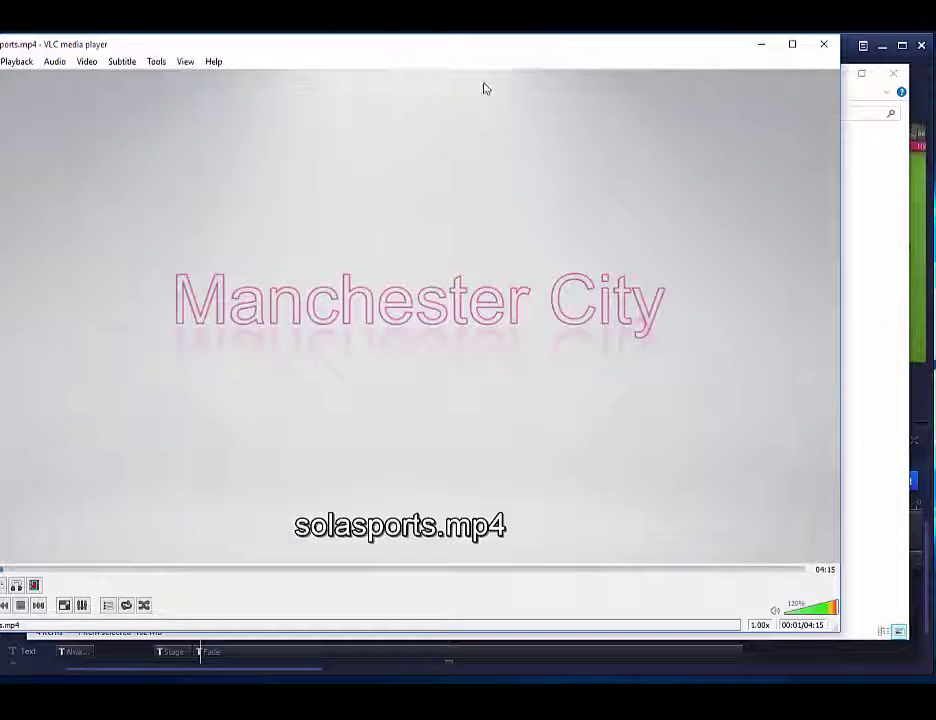